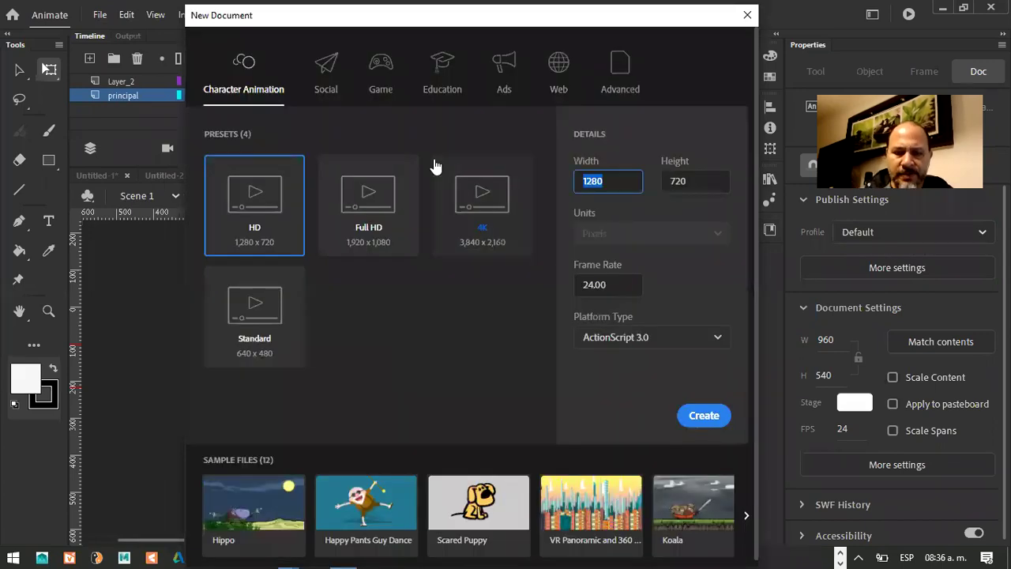
# Create a new 960 by 540 pixel document at 24 fps for ActionScript 3.0
pyautogui.write('960')
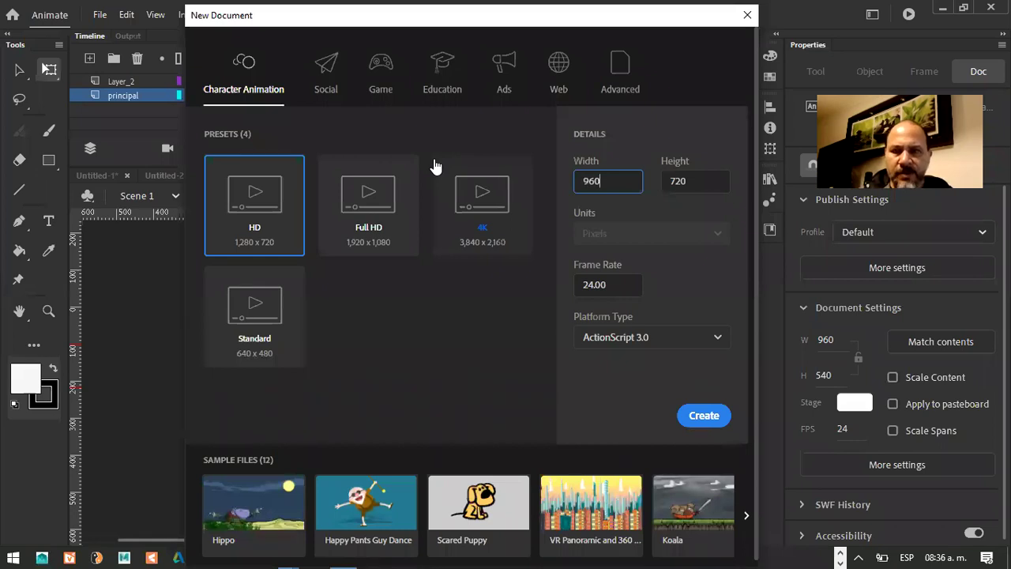
pyautogui.press('Tab')
pyautogui.write('54')
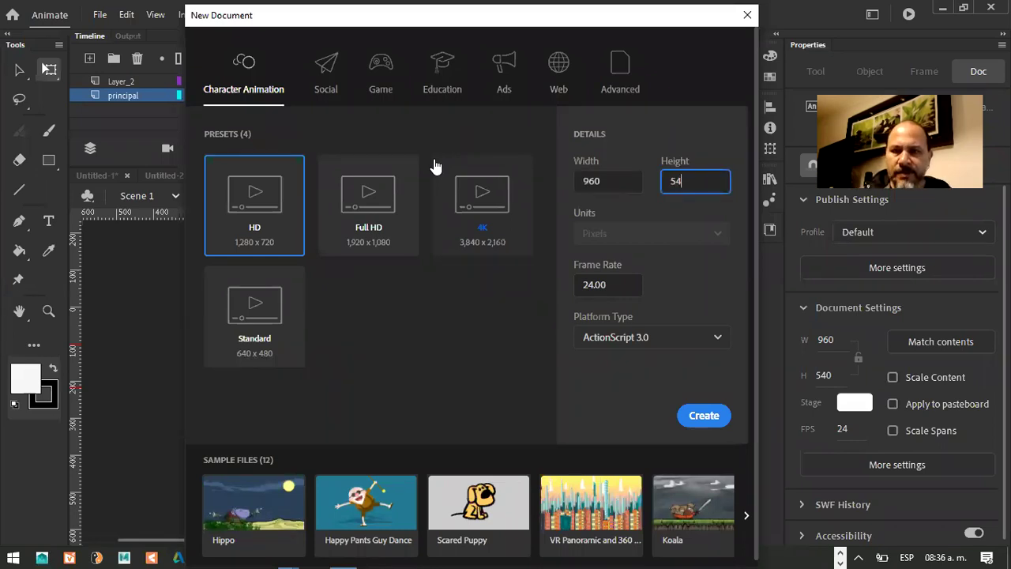
pyautogui.click(703, 417)
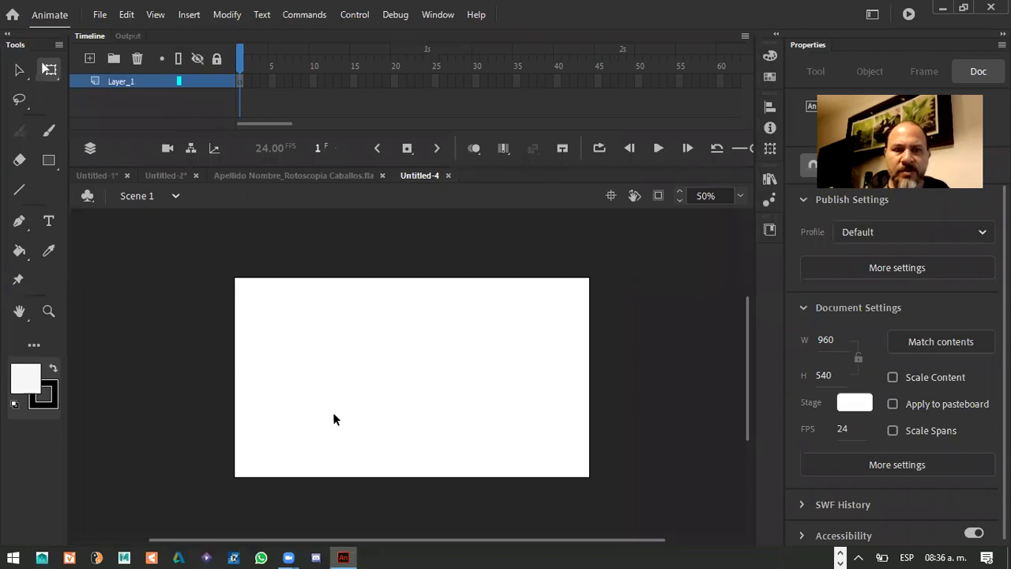
# Try a few Classic Brush strokes on the stage, and set the brush's fill colour to black (#000000)
pyautogui.click(49, 130)
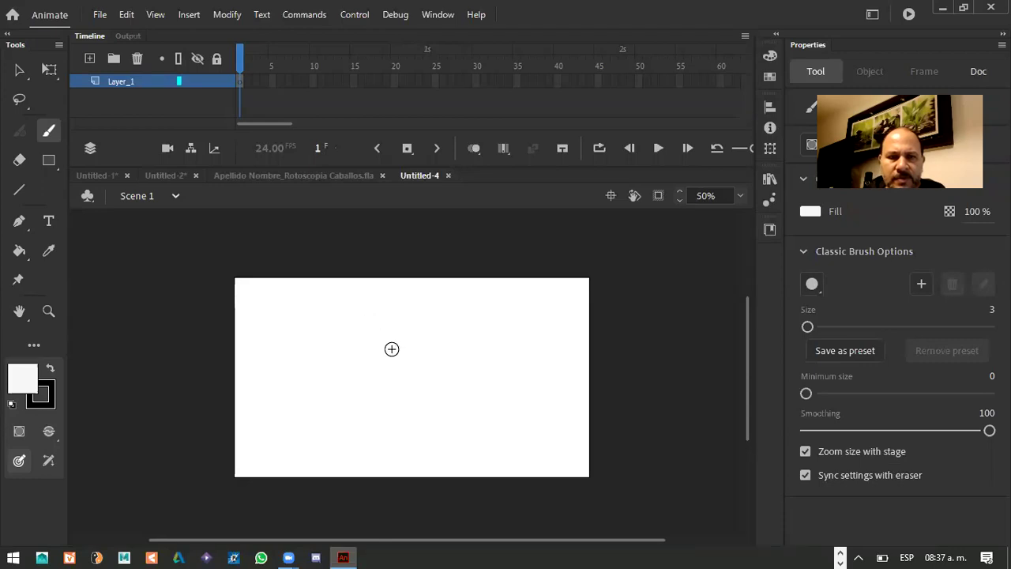
pyautogui.moveTo(392, 348); pyautogui.dragTo(387, 353)
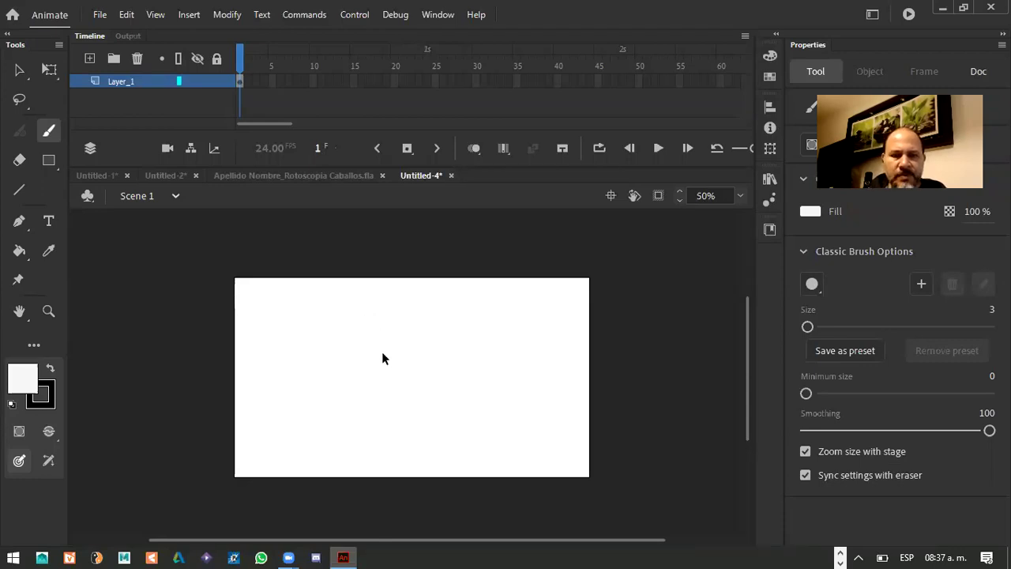
pyautogui.moveTo(367, 335); pyautogui.dragTo(382, 318)
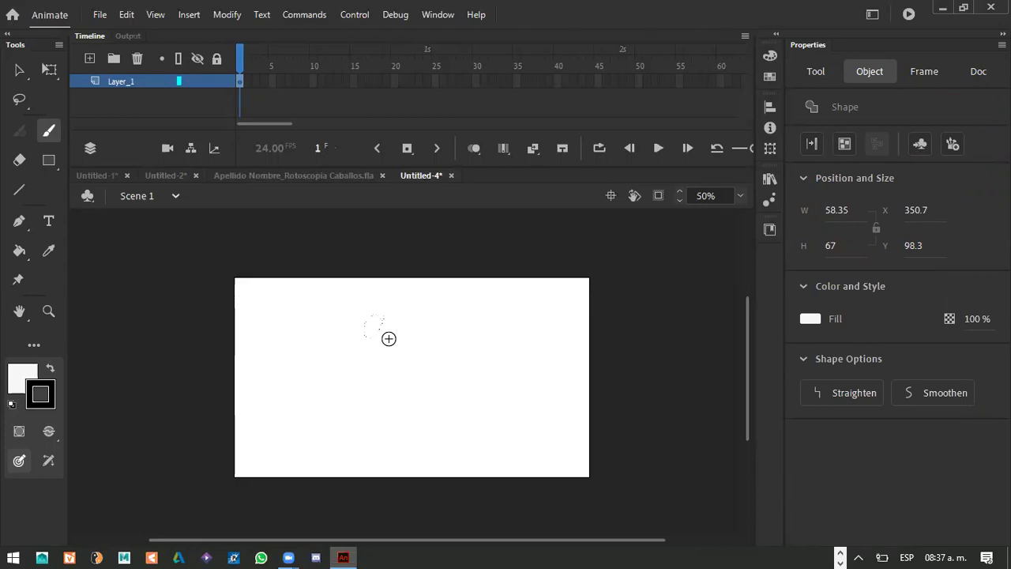
pyautogui.click(324, 366)
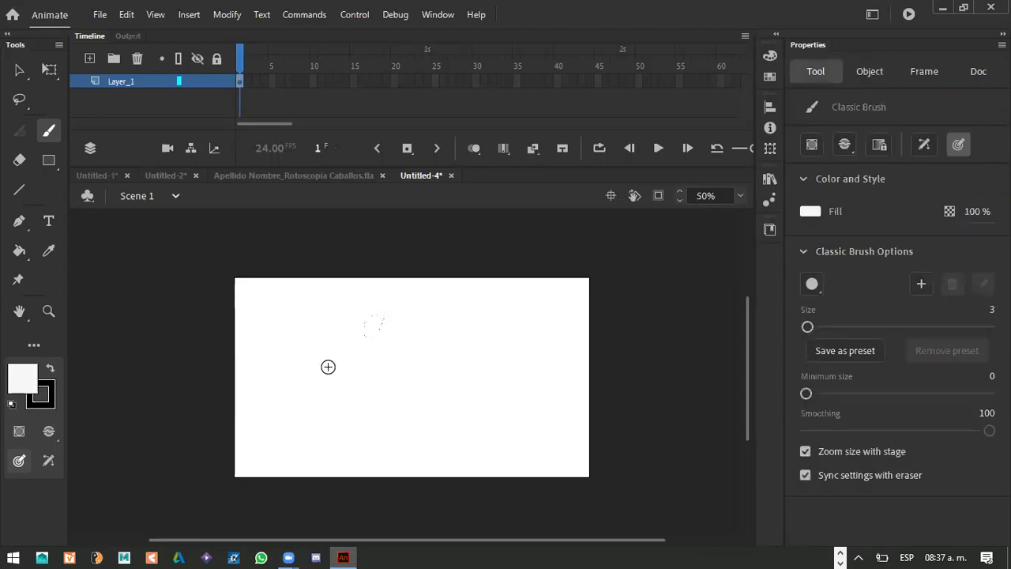
pyautogui.click(20, 382)
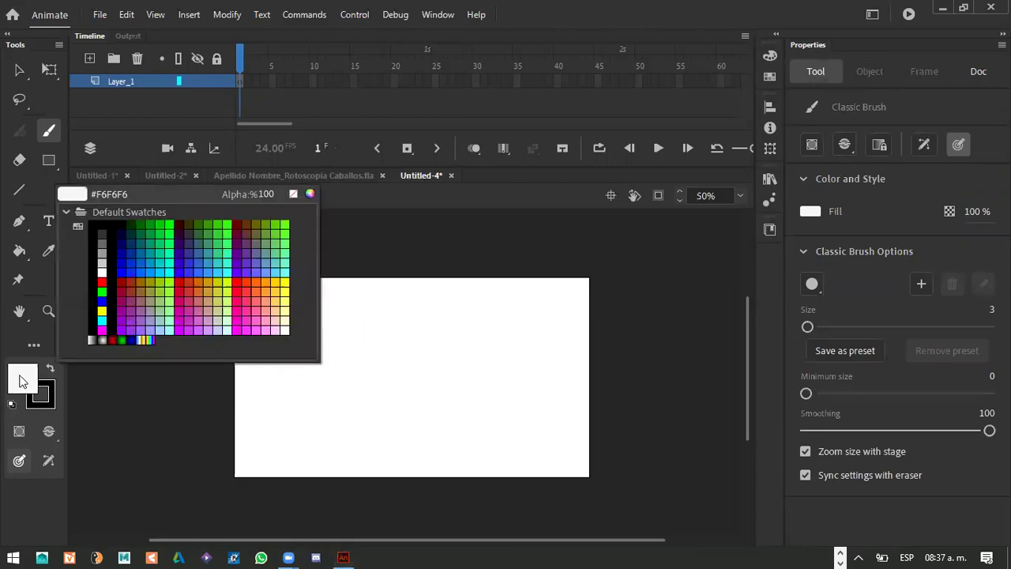
pyautogui.click(102, 225)
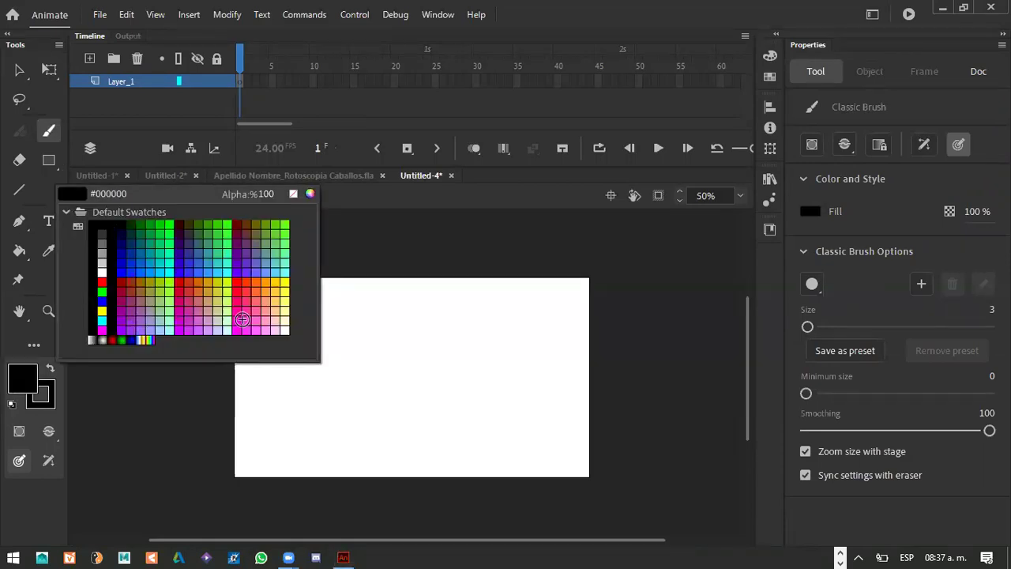
# Set the Classic Brush size to 10, trying out test strokes on the stage and undoing them
pyautogui.moveTo(411, 324); pyautogui.dragTo(430, 325)
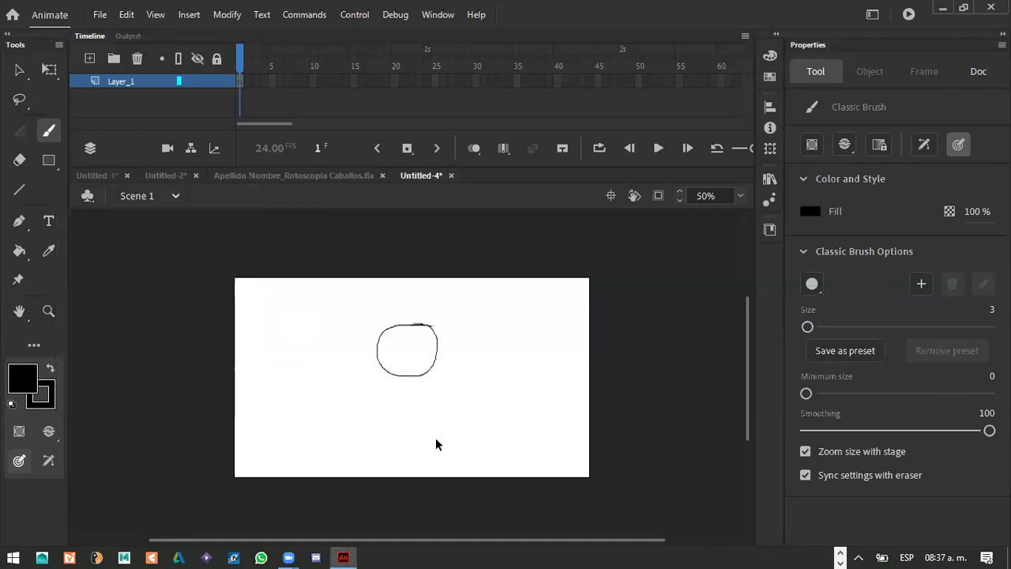
pyautogui.hotkey('ctrl', 'z')
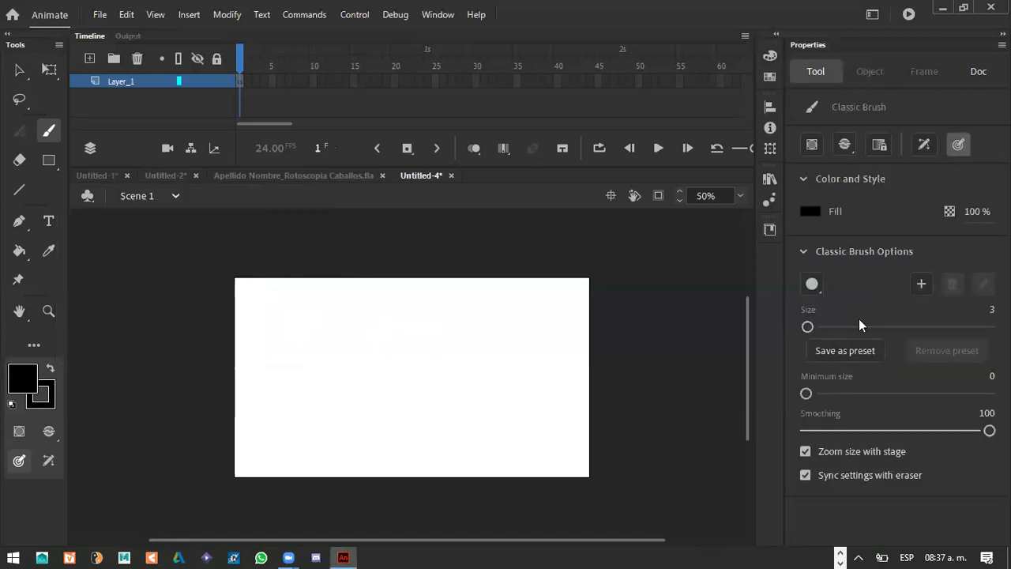
pyautogui.moveTo(807, 328); pyautogui.dragTo(814, 327)
pyautogui.write('10')
pyautogui.press('Return')
pyautogui.moveTo(397, 348)
pyautogui.mouseDown()
pyautogui.moveTo(404, 383)
pyautogui.moveTo(401, 348)
pyautogui.mouseUp()
pyautogui.hotkey('ctrl', 'z')
# Draw two adjoining round eyes in the upper middle of the stage and dot a pupil in each
pyautogui.moveTo(391, 314)
pyautogui.mouseDown()
pyautogui.moveTo(366, 319)
pyautogui.moveTo(367, 333)
pyautogui.moveTo(387, 335)
pyautogui.moveTo(390, 311)
pyautogui.moveTo(422, 321)
pyautogui.mouseUp()
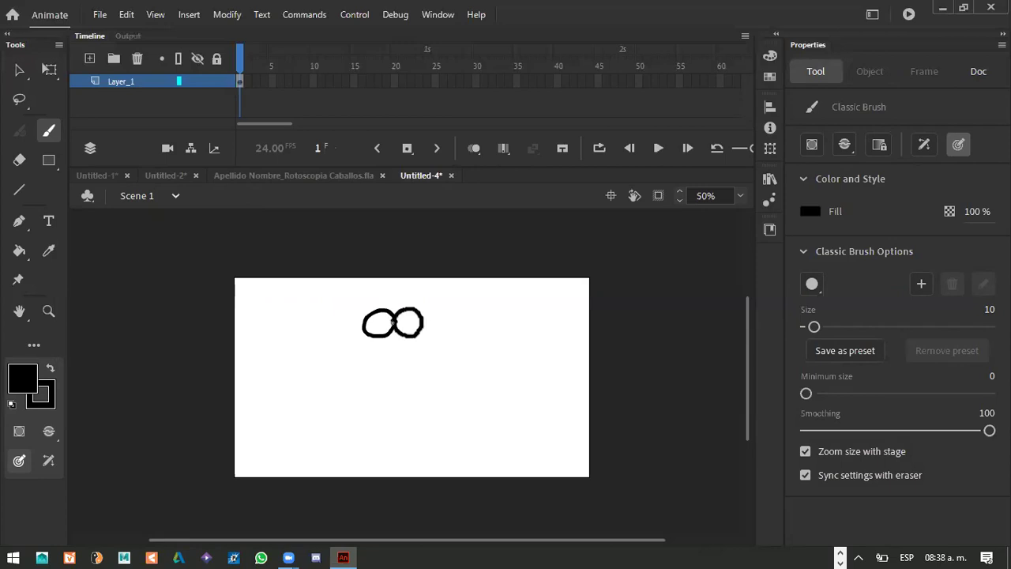
pyautogui.click(378, 324)
pyautogui.click(405, 323)
# Draw the creature's wide head outline with a smirk and eyebrows, and a small body with legs and a curled tail beneath it
pyautogui.moveTo(363, 331)
pyautogui.mouseDown()
pyautogui.moveTo(353, 338)
pyautogui.moveTo(357, 360)
pyautogui.moveTo(400, 364)
pyautogui.mouseUp()
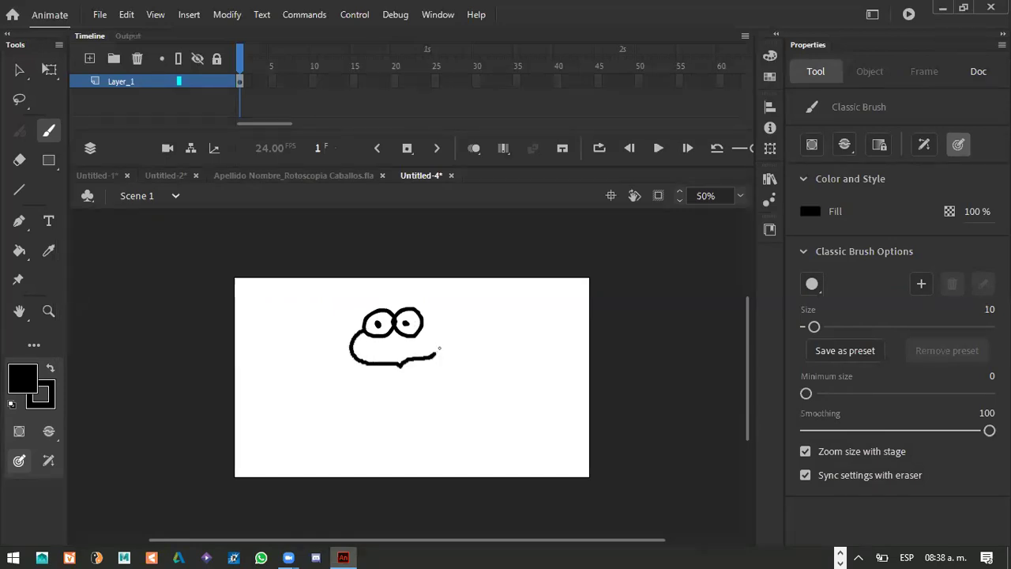
pyautogui.moveTo(397, 349); pyautogui.dragTo(413, 339)
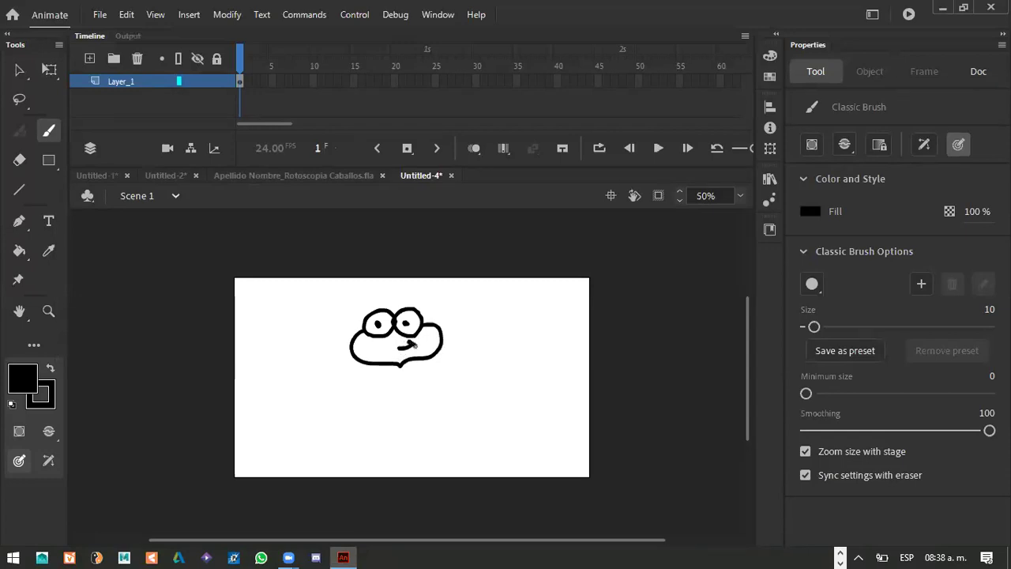
pyautogui.moveTo(369, 309); pyautogui.dragTo(420, 308)
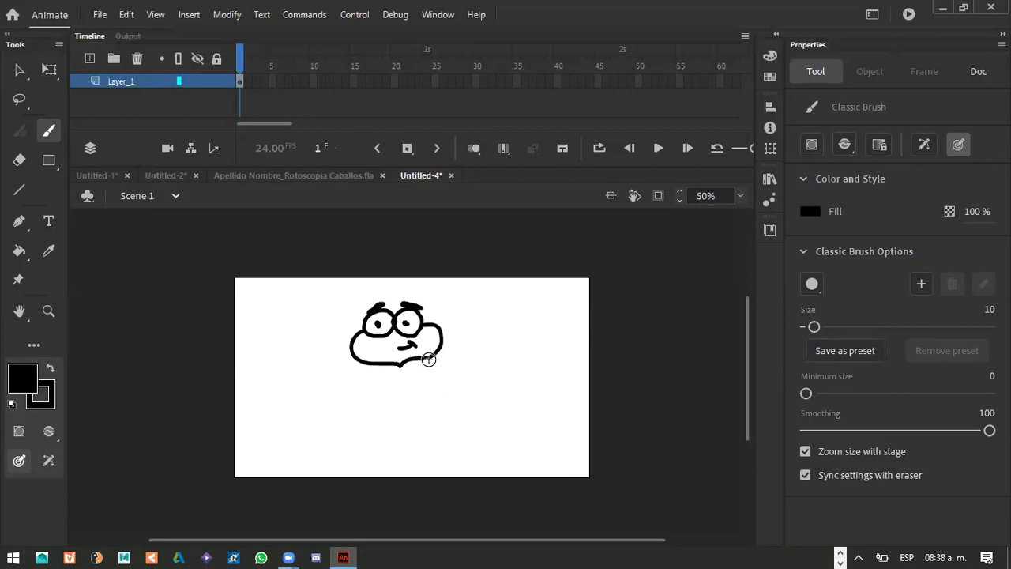
pyautogui.moveTo(434, 364)
pyautogui.mouseDown()
pyautogui.moveTo(437, 352)
pyautogui.moveTo(440, 364)
pyautogui.moveTo(418, 372)
pyautogui.moveTo(433, 370)
pyautogui.mouseUp()
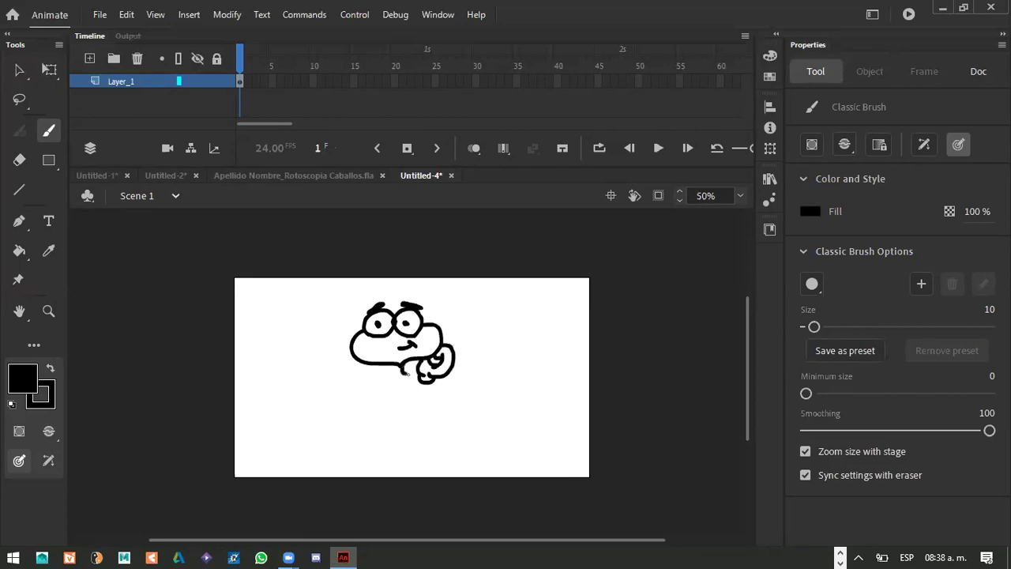
pyautogui.moveTo(406, 373); pyautogui.dragTo(407, 378)
# Fill the creature's head, legs, body and tail with blue (#0033FF) using the Paint Bucket
pyautogui.press('k')
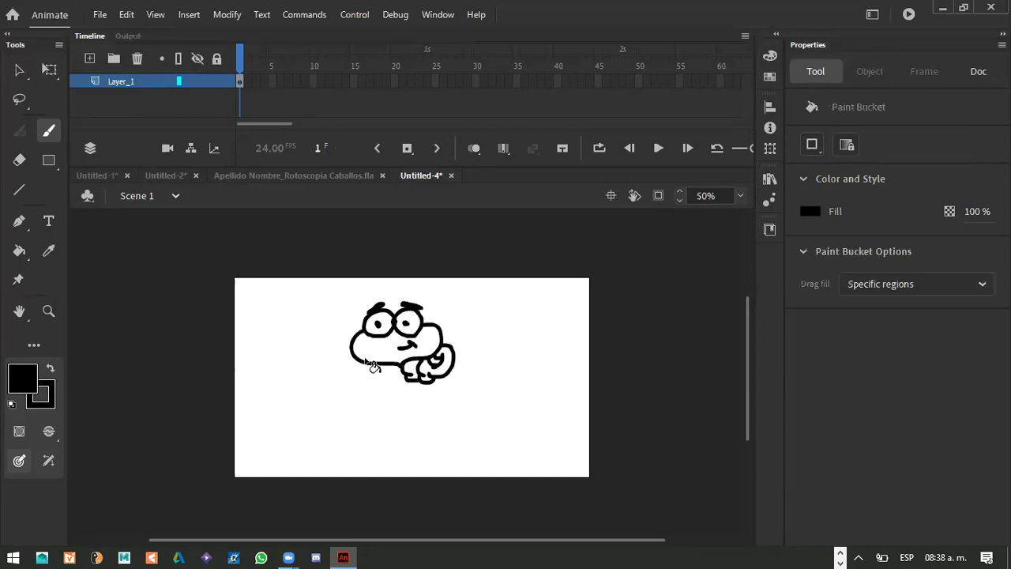
pyautogui.click(22, 381)
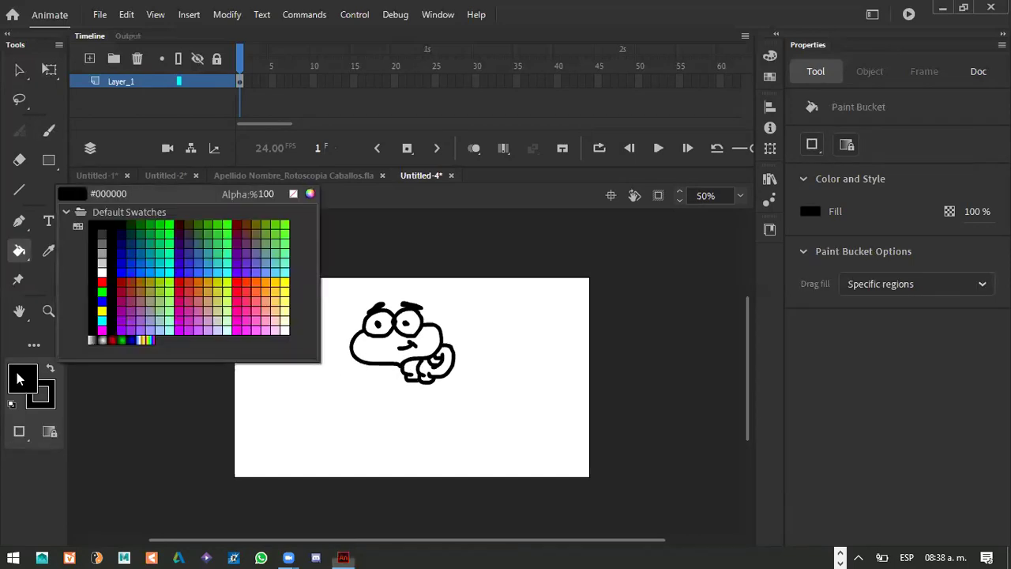
pyautogui.click(134, 272)
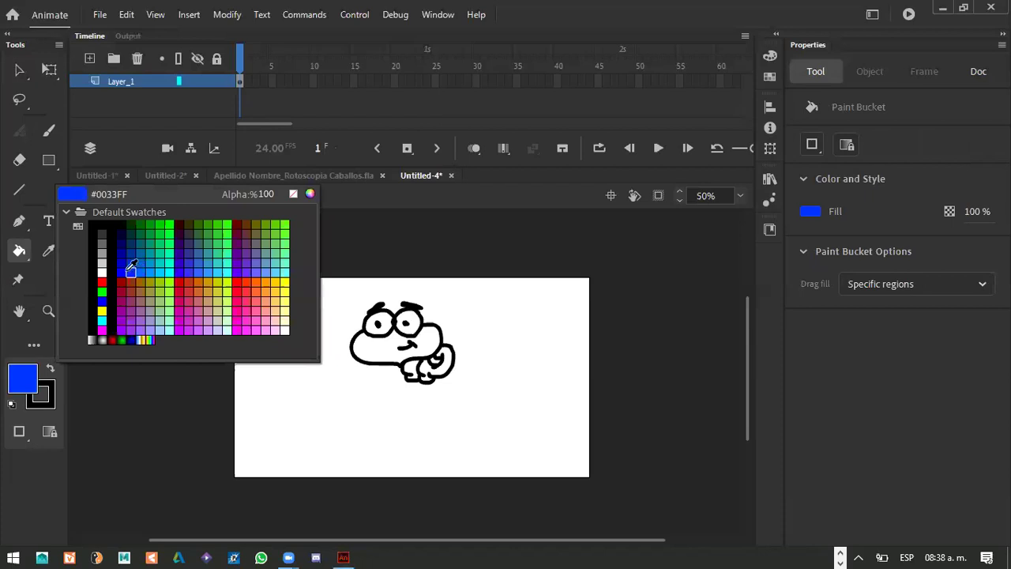
pyautogui.click(129, 266)
pyautogui.click(378, 349)
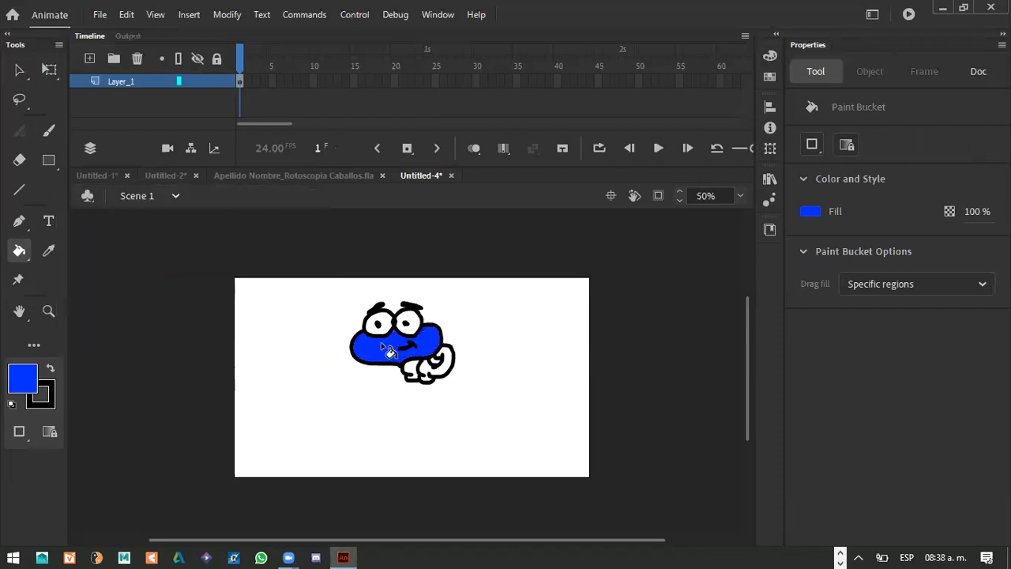
pyautogui.click(417, 372)
pyautogui.click(428, 371)
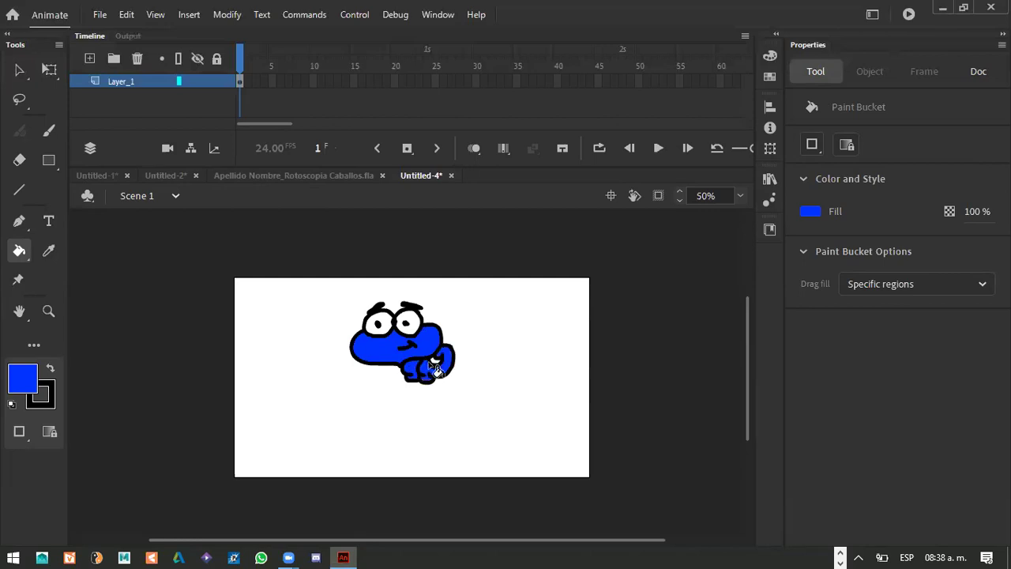
pyautogui.click(440, 366)
# Change the document's stage colour to orange
pyautogui.hotkey('ctrl', 'j')
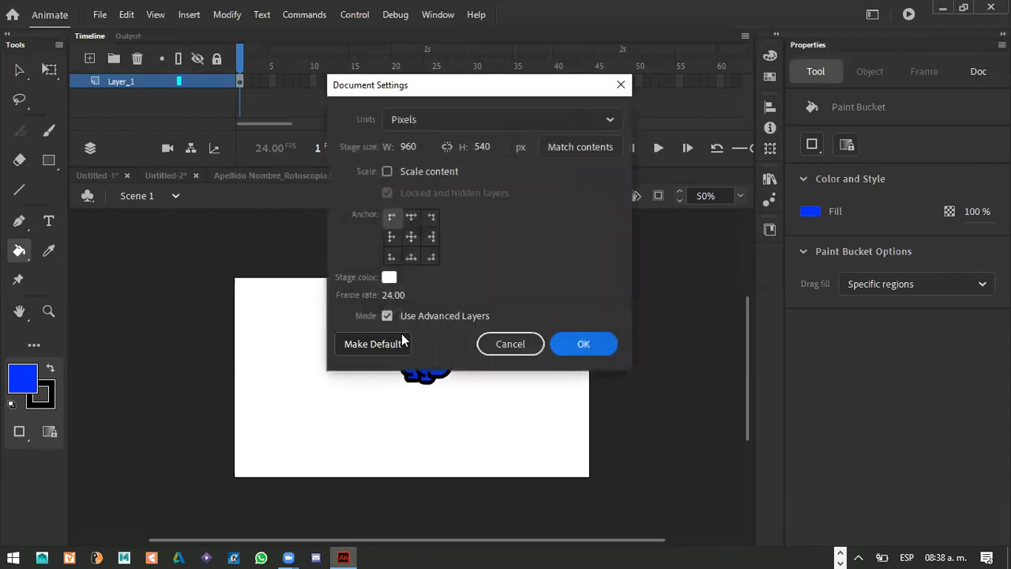
pyautogui.click(389, 276)
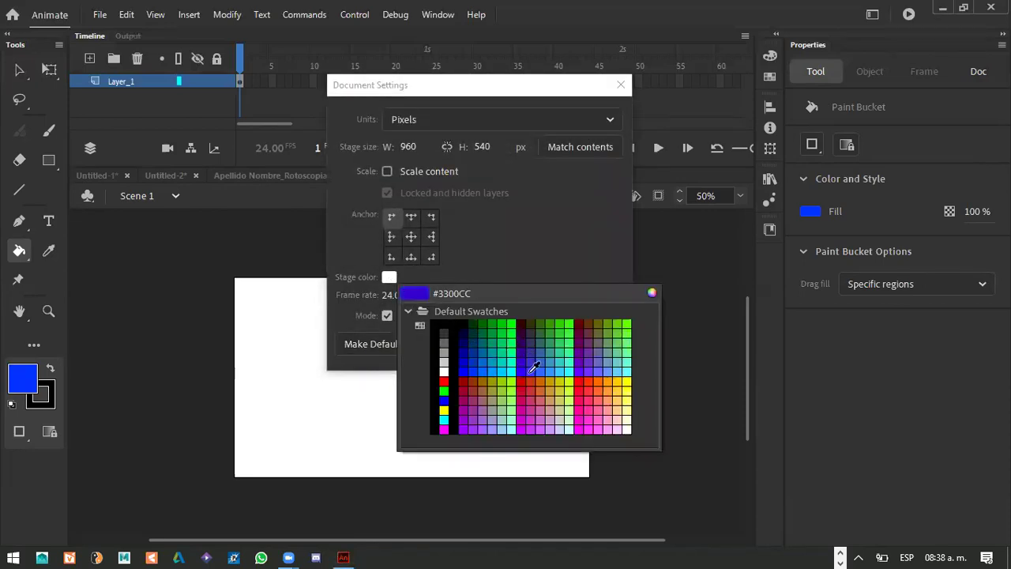
pyautogui.click(612, 375)
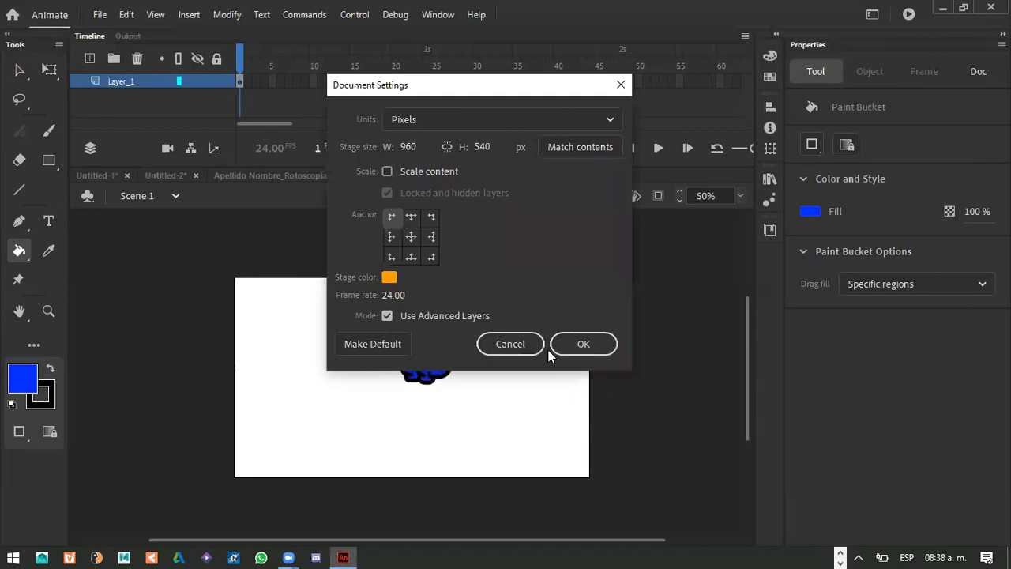
pyautogui.click(582, 344)
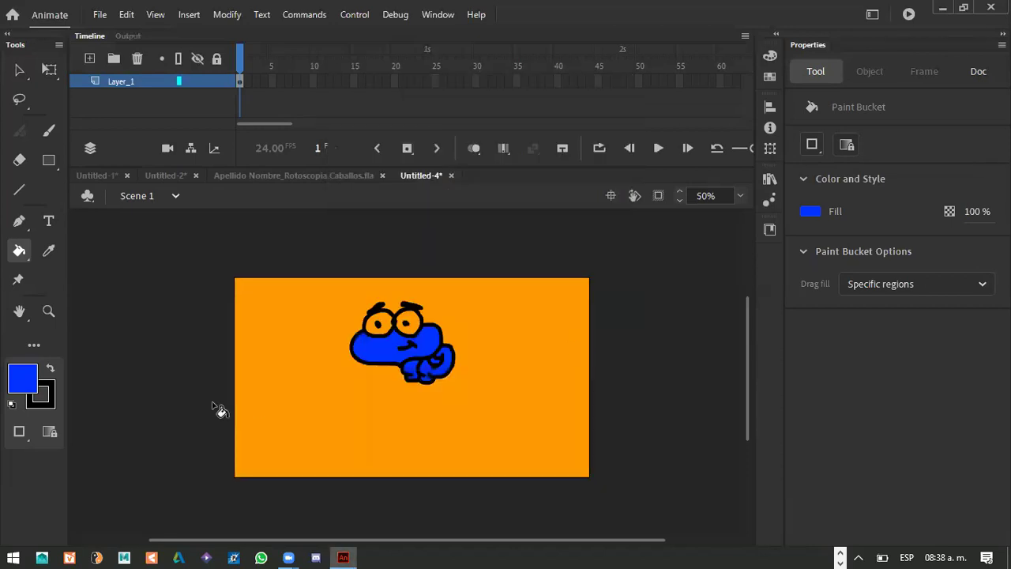
# Fill the insides of both of the creature's eyes with white using the Paint Bucket
pyautogui.click(19, 382)
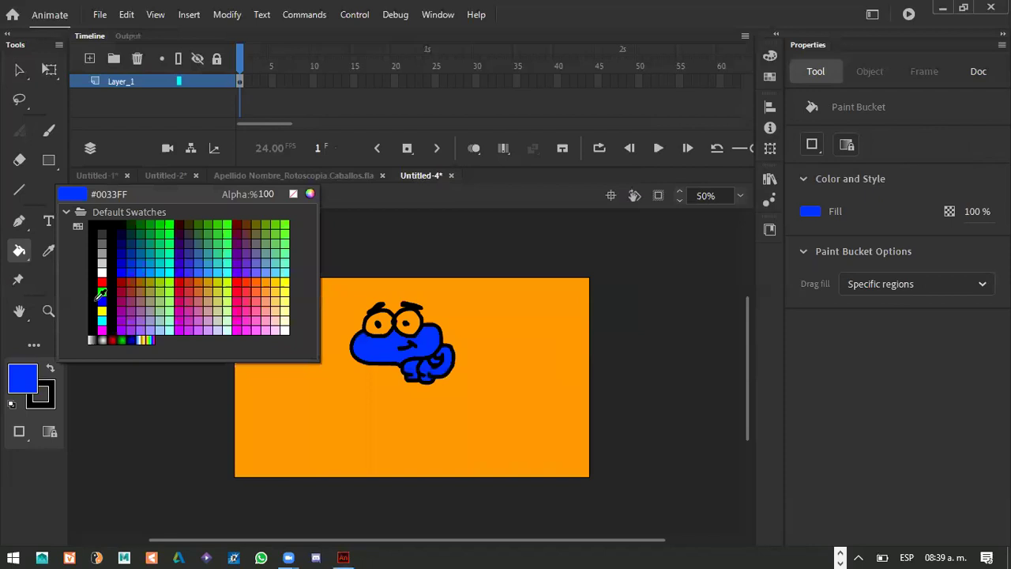
pyautogui.click(107, 269)
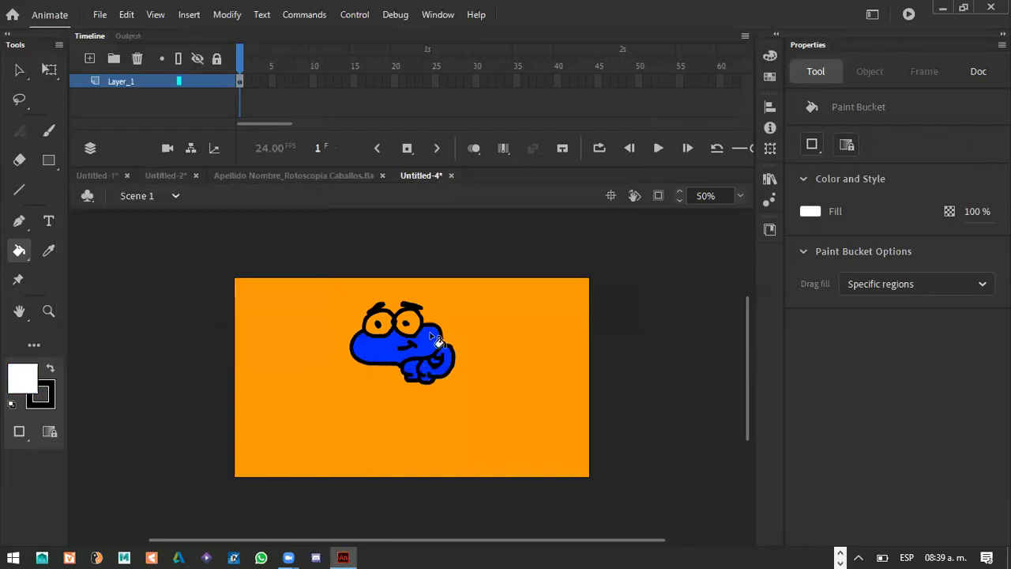
pyautogui.click(389, 322)
pyautogui.click(415, 323)
pyautogui.press('b')
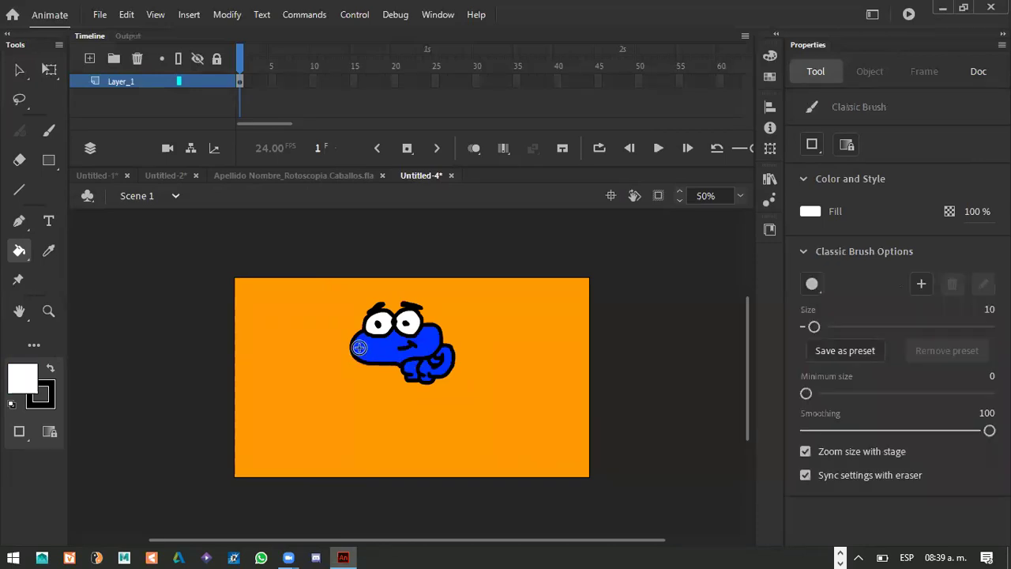
pyautogui.click(115, 219)
# Select the black pupils and white interiors of both of the creature's eyes together
pyautogui.press('v')
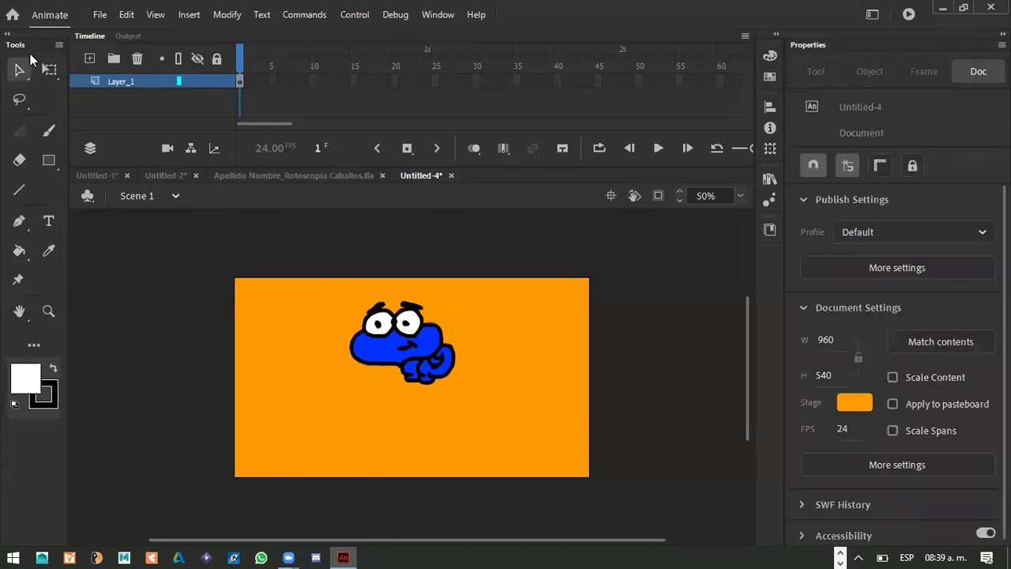
pyautogui.click(380, 331)
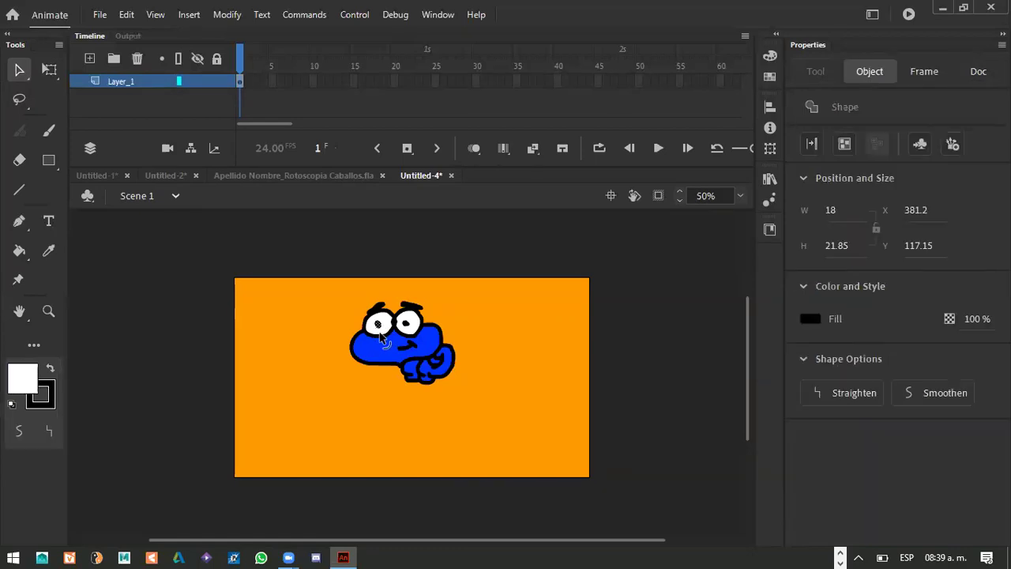
pyautogui.hotkey('ctrl', '=')
pyautogui.hotkey('ctrl', '=')
pyautogui.hotkey('ctrl', '=')
pyautogui.moveTo(429, 355); pyautogui.dragTo(332, 293)
pyautogui.moveTo(474, 339)
pyautogui.mouseDown()
pyautogui.moveTo(421, 339)
pyautogui.moveTo(408, 369)
pyautogui.mouseUp()
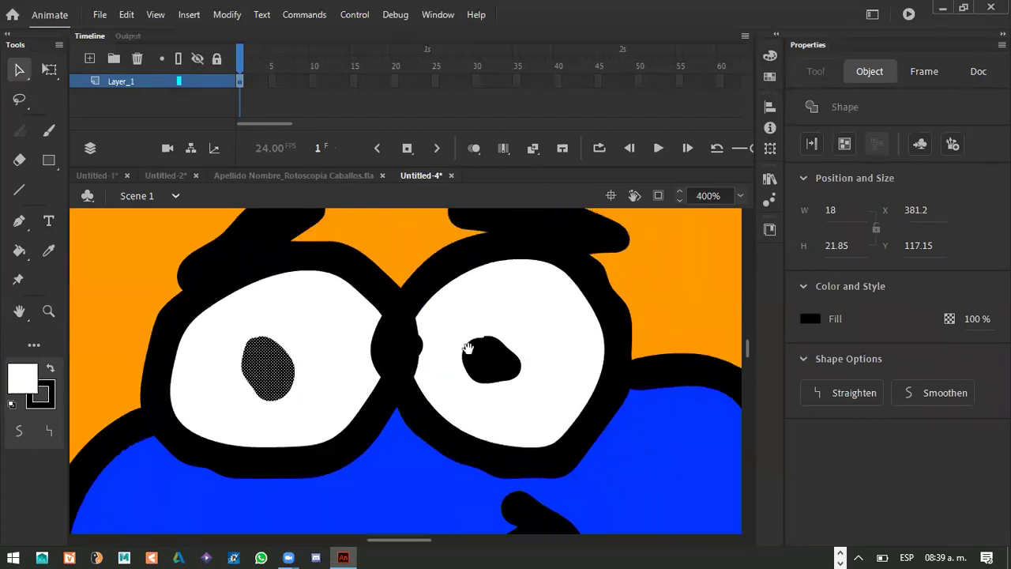
pyautogui.moveTo(466, 329); pyautogui.dragTo(438, 332)
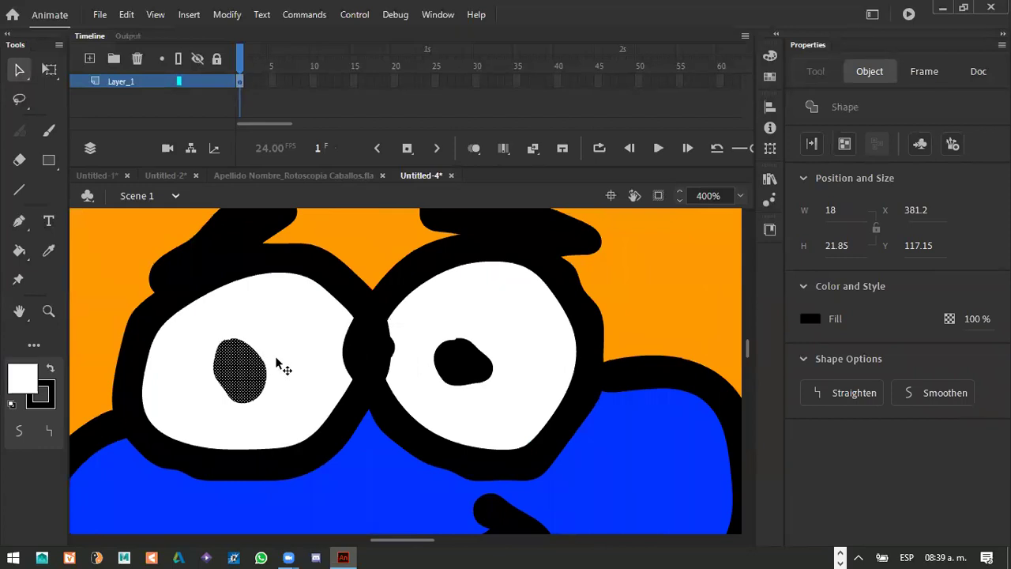
pyautogui.keyDown('shift'); pyautogui.click(474, 362); pyautogui.keyUp('shift')
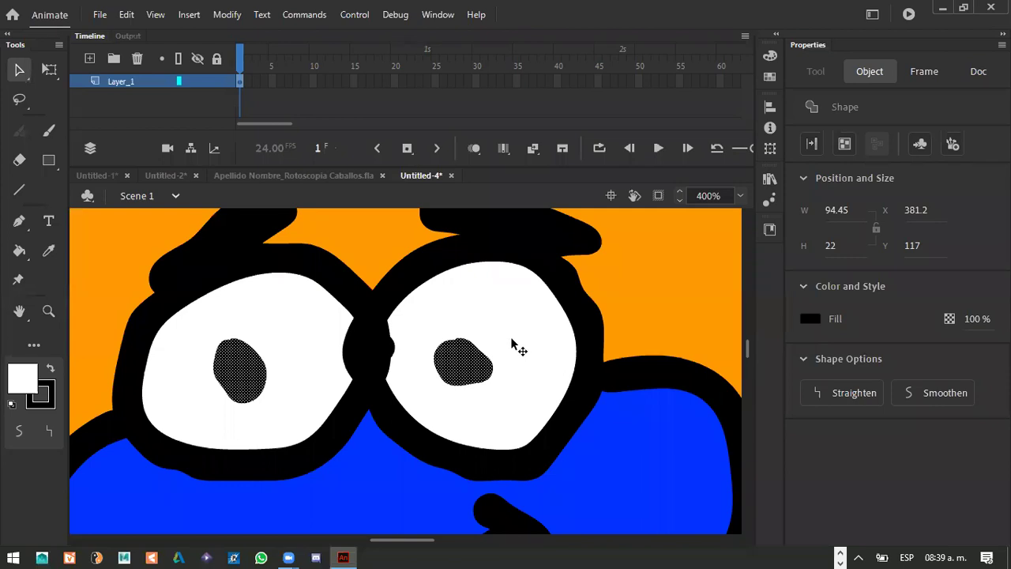
pyautogui.keyDown('shift'); pyautogui.click(515, 346); pyautogui.keyUp('shift')
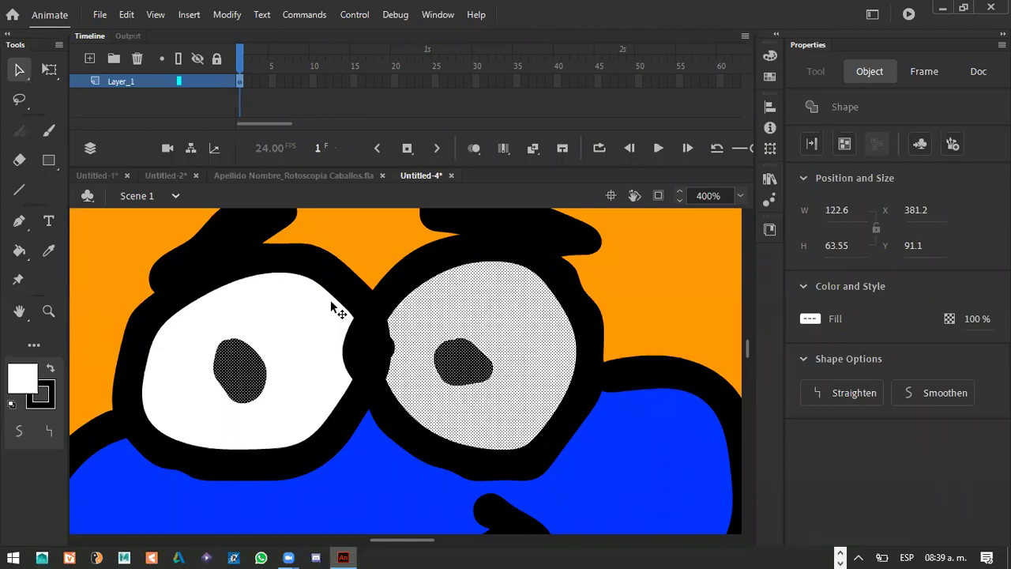
pyautogui.keyDown('shift'); pyautogui.click(314, 324); pyautogui.keyUp('shift')
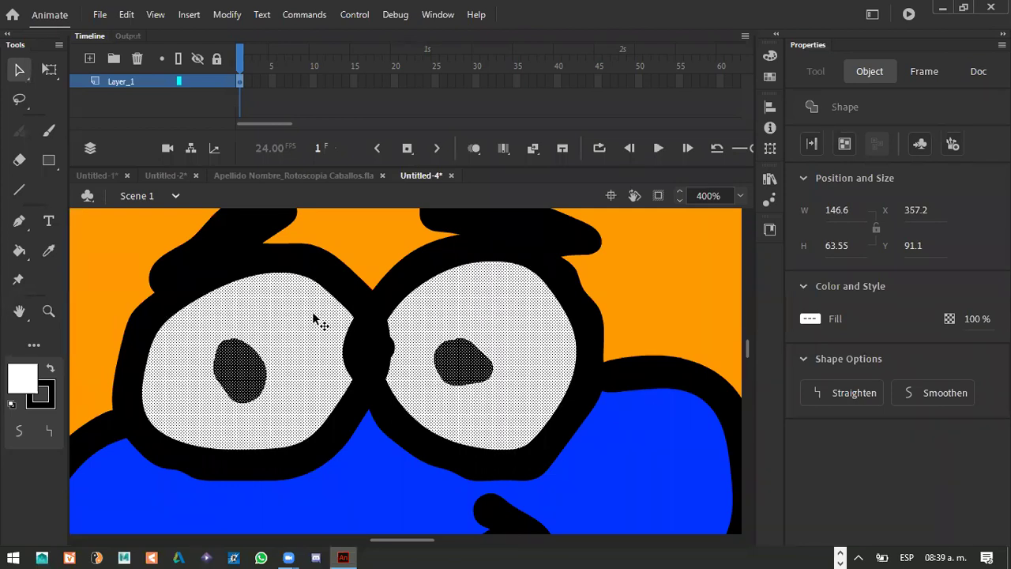
# Convert the selected eye shapes to a Movie Clip symbol named ojos
pyautogui.click(228, 16)
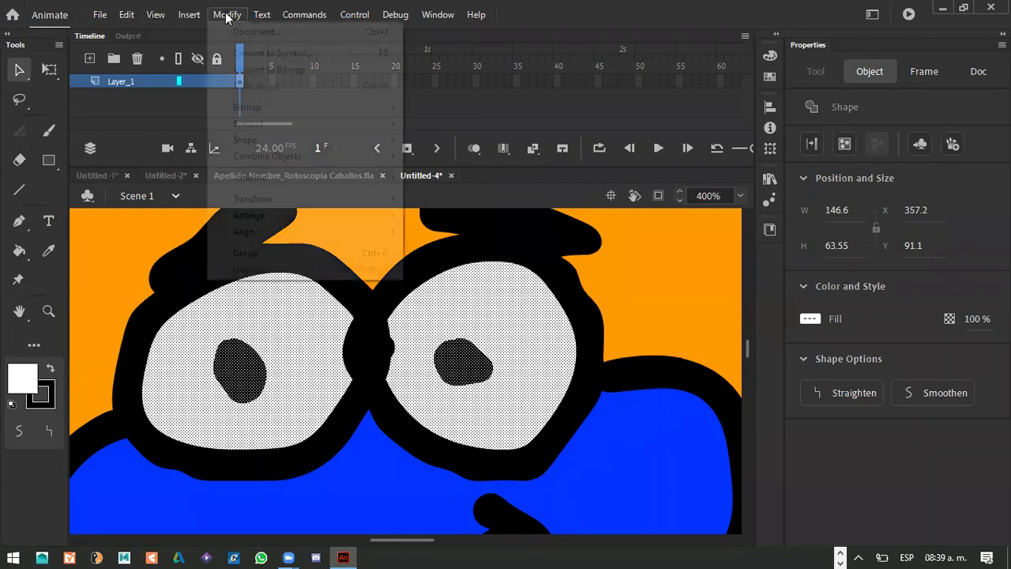
pyautogui.click(276, 54)
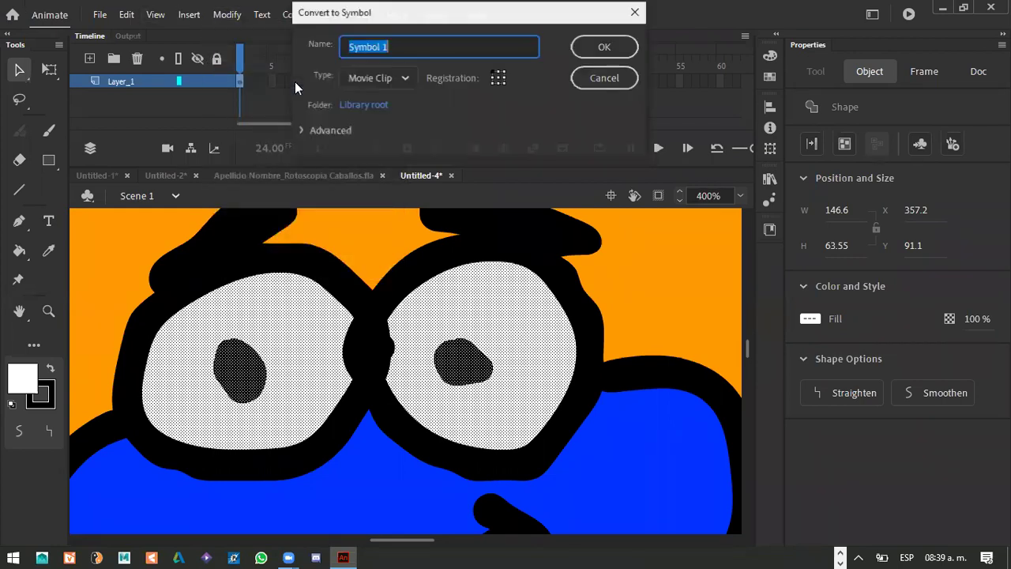
pyautogui.write('ojos')
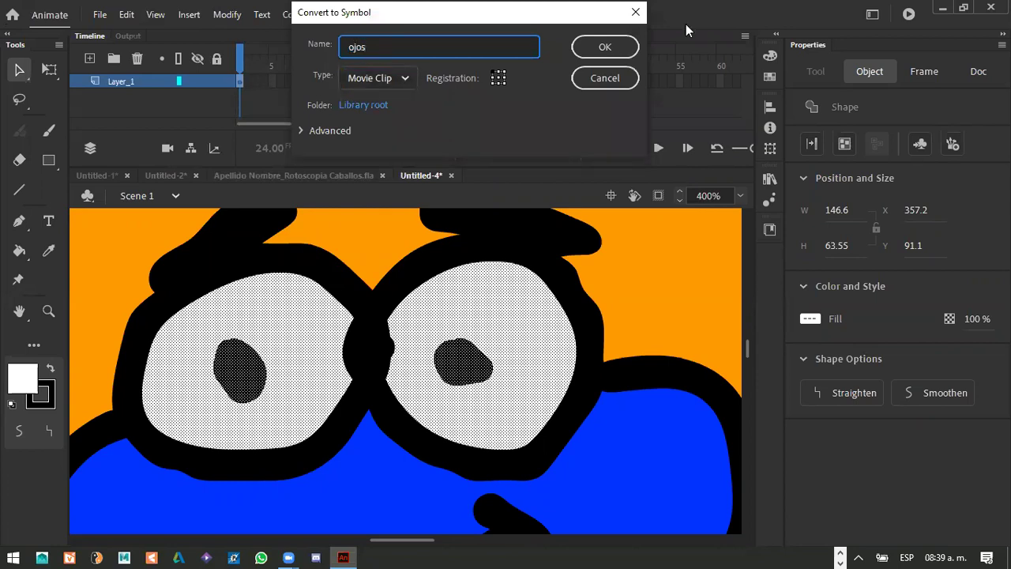
pyautogui.click(606, 46)
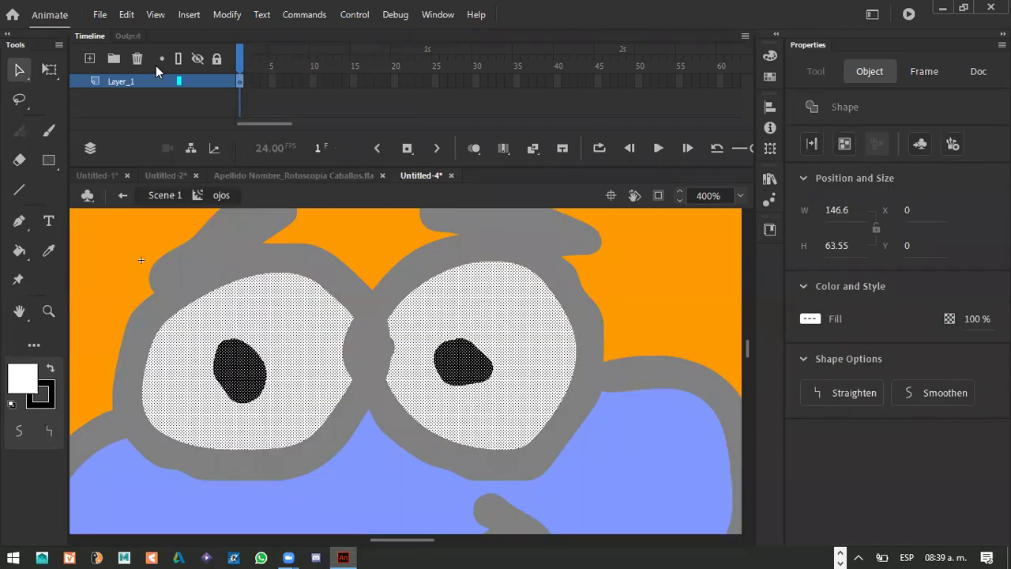
# Open the ojos symbol for editing and rename its layer as ojos
pyautogui.doubleClick(296, 328)
pyautogui.click(132, 82)
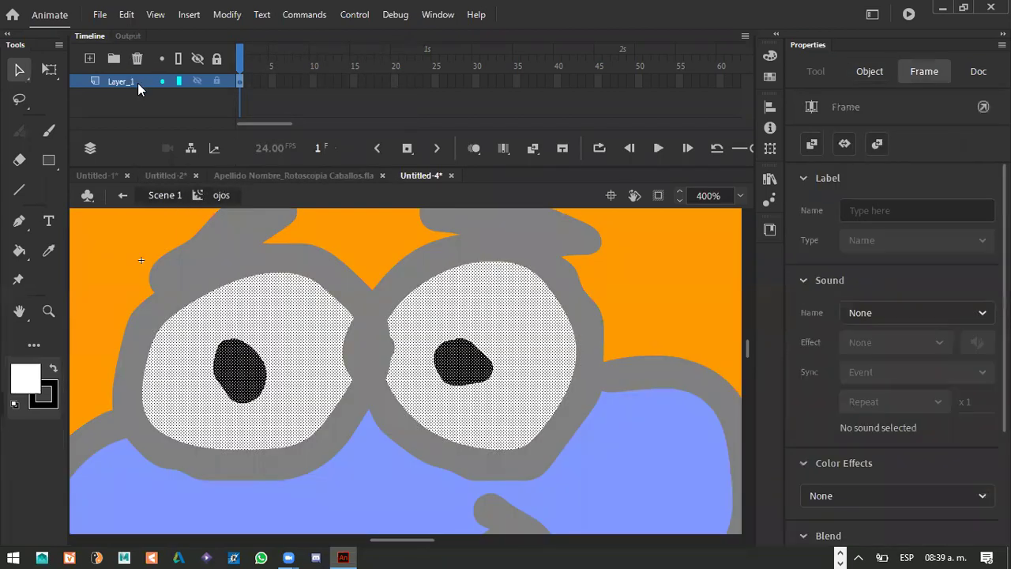
pyautogui.doubleClick(138, 82)
pyautogui.write('ojos')
pyautogui.press('Return')
# Extend the ojos layer and insert a keyframe with the eyes at frame 40
pyautogui.click(478, 81)
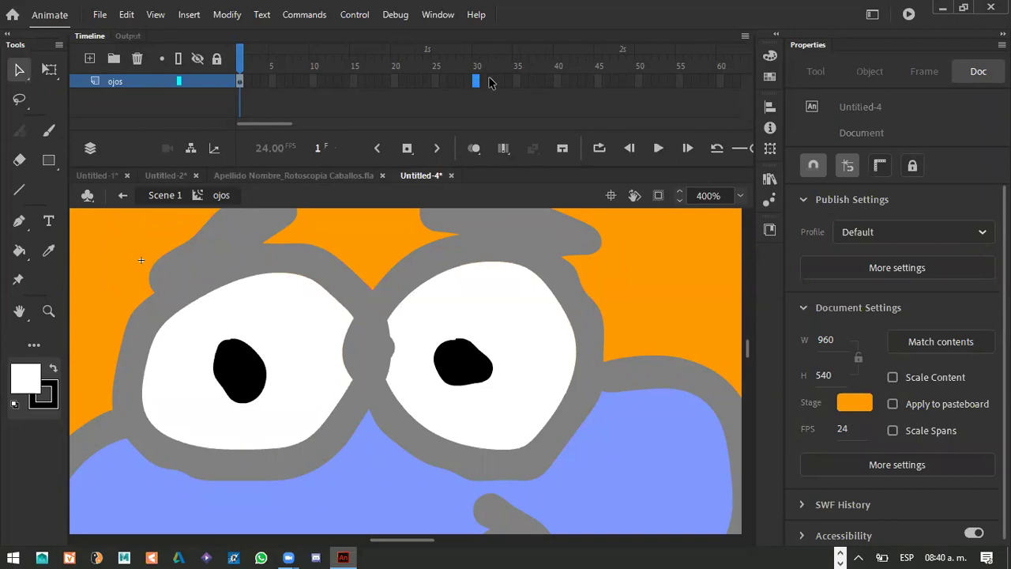
pyautogui.click(556, 82)
pyautogui.press('F5')
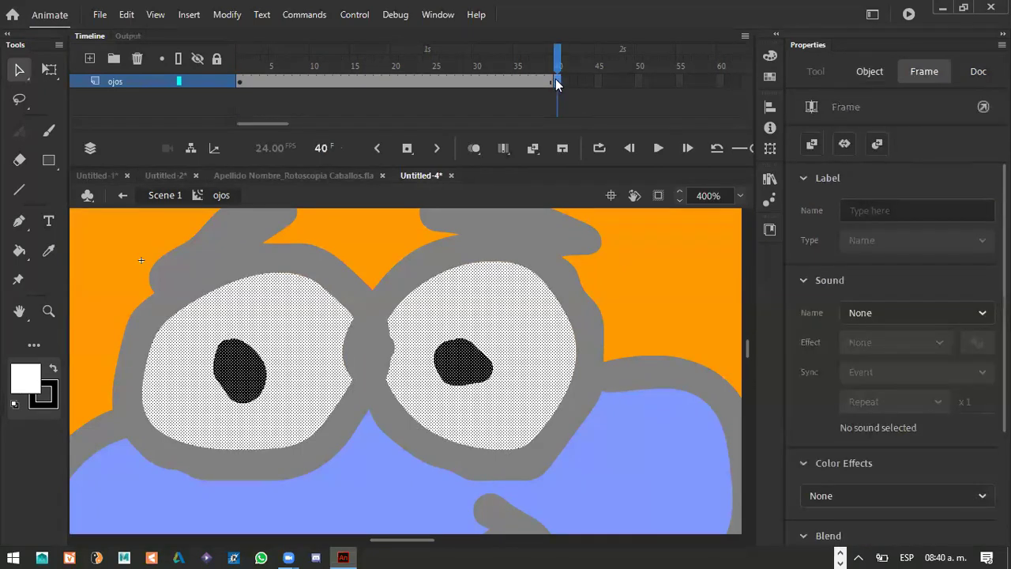
pyautogui.click(517, 65)
pyautogui.moveTo(421, 66); pyautogui.dragTo(555, 79)
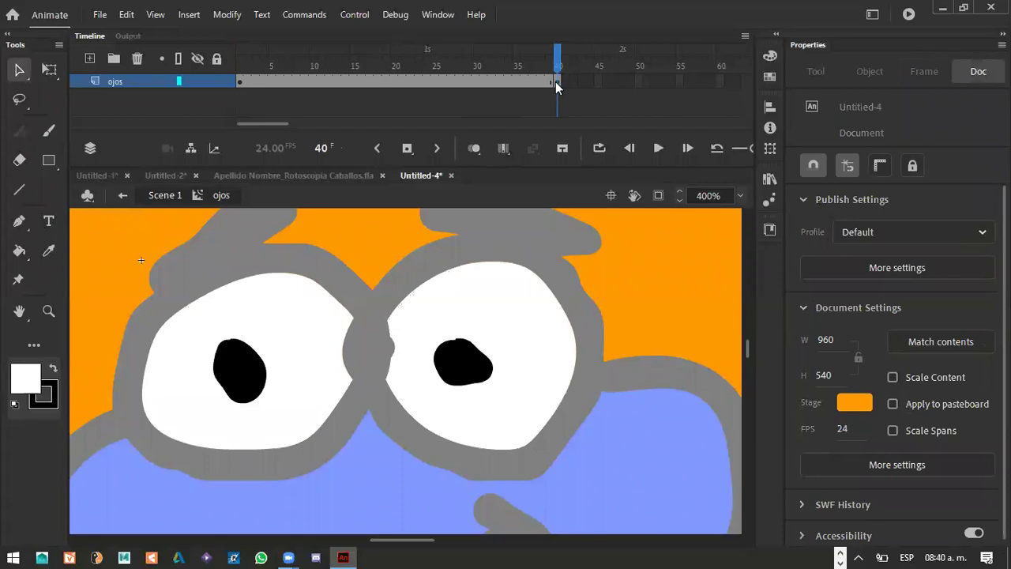
# Delete the eye artwork at frame 40 and sample the head's blue from the main scene as the Paint Bucket fill
pyautogui.click(556, 82)
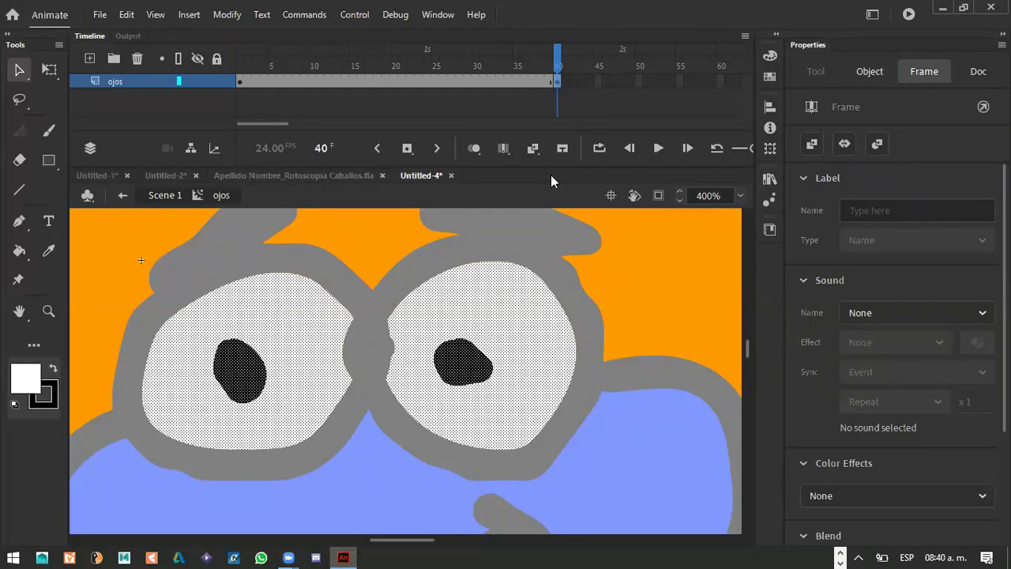
pyautogui.press('Delete')
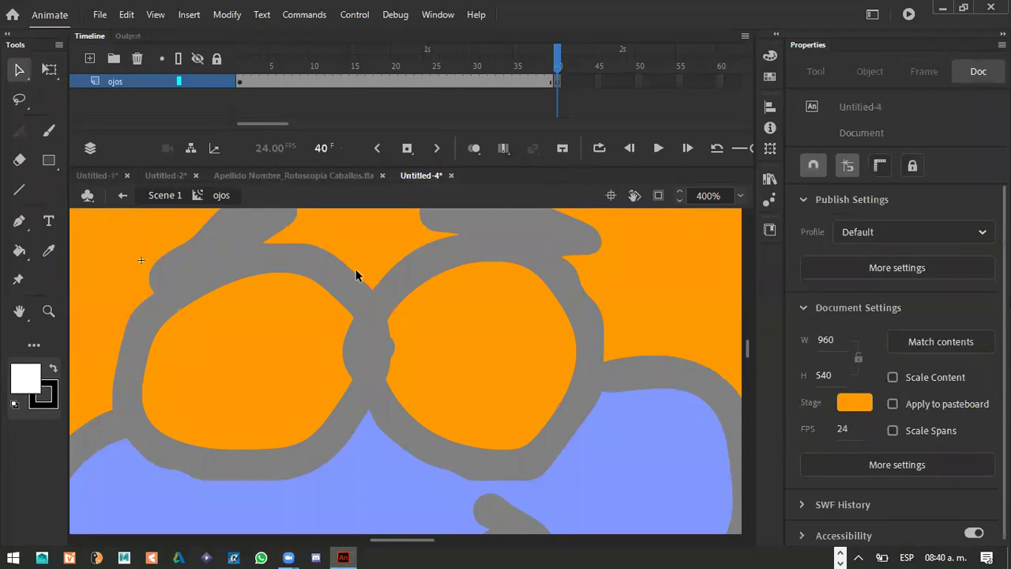
pyautogui.doubleClick(104, 311)
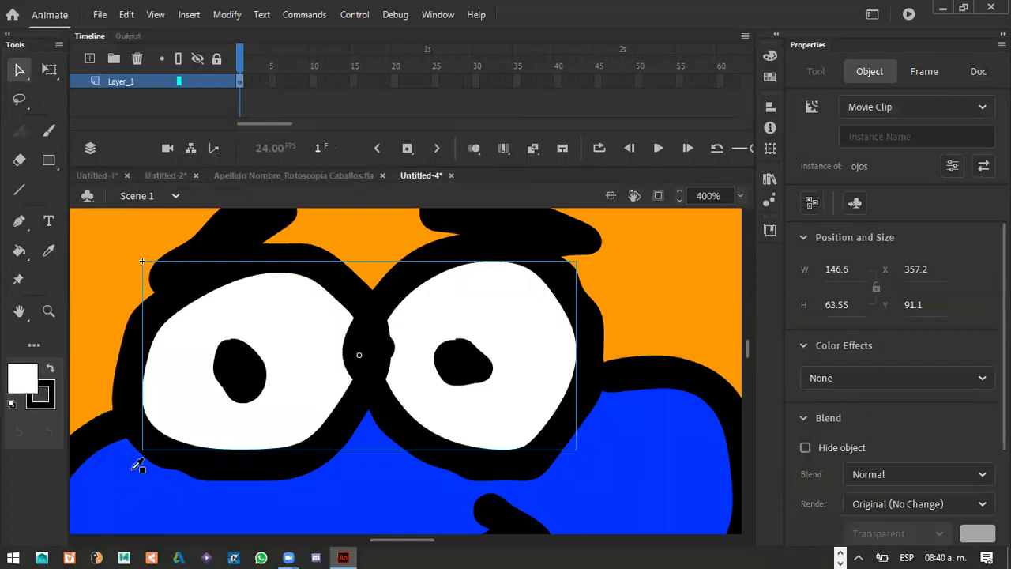
pyautogui.press('i')
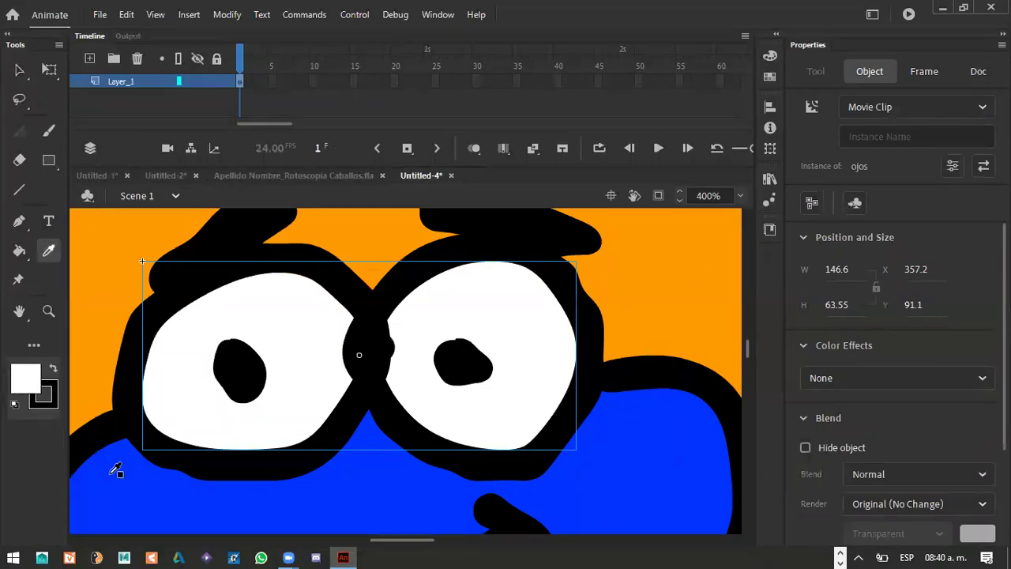
pyautogui.click(118, 480)
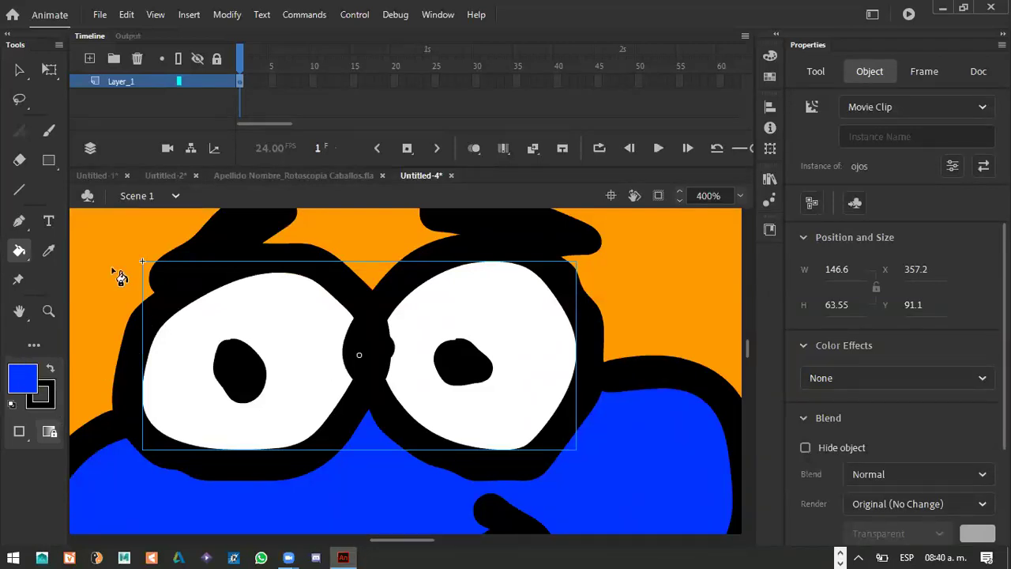
pyautogui.click(25, 255)
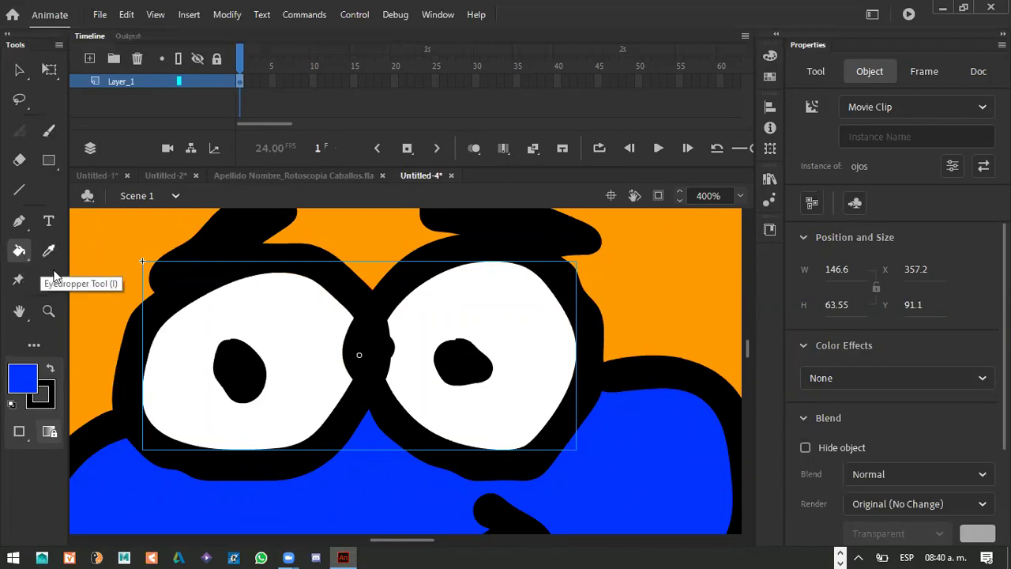
pyautogui.click(20, 71)
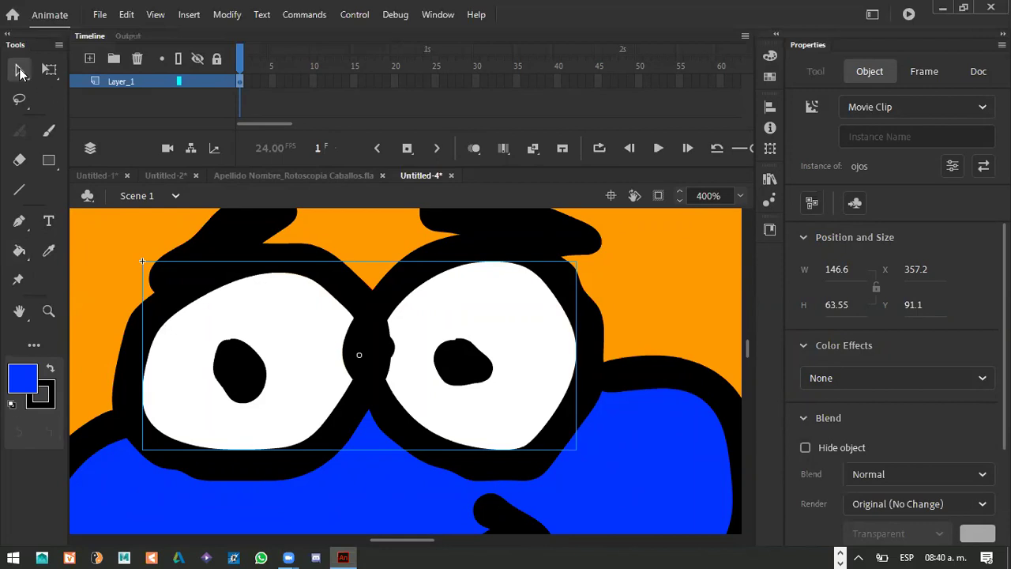
pyautogui.doubleClick(245, 368)
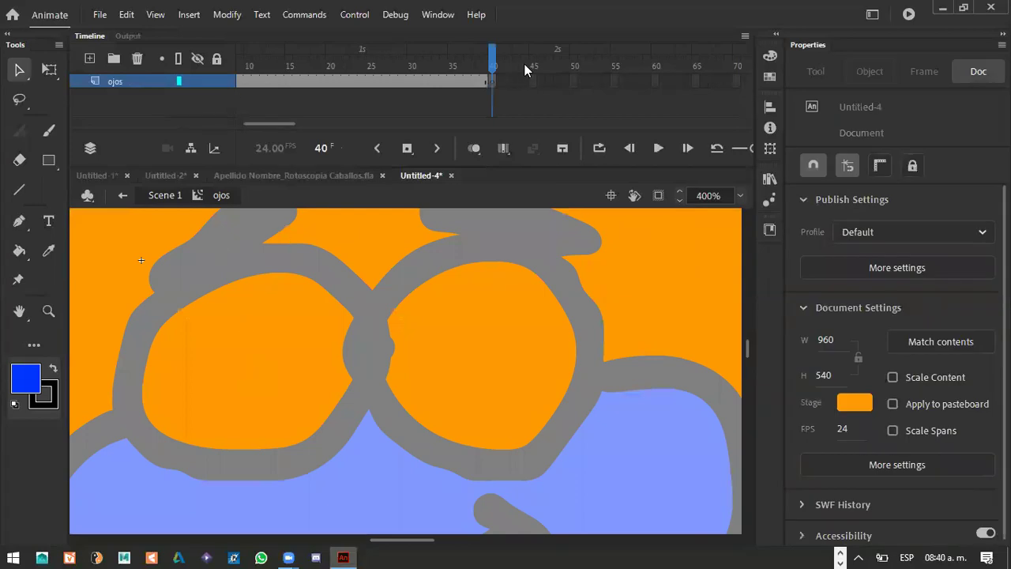
pyautogui.click(19, 251)
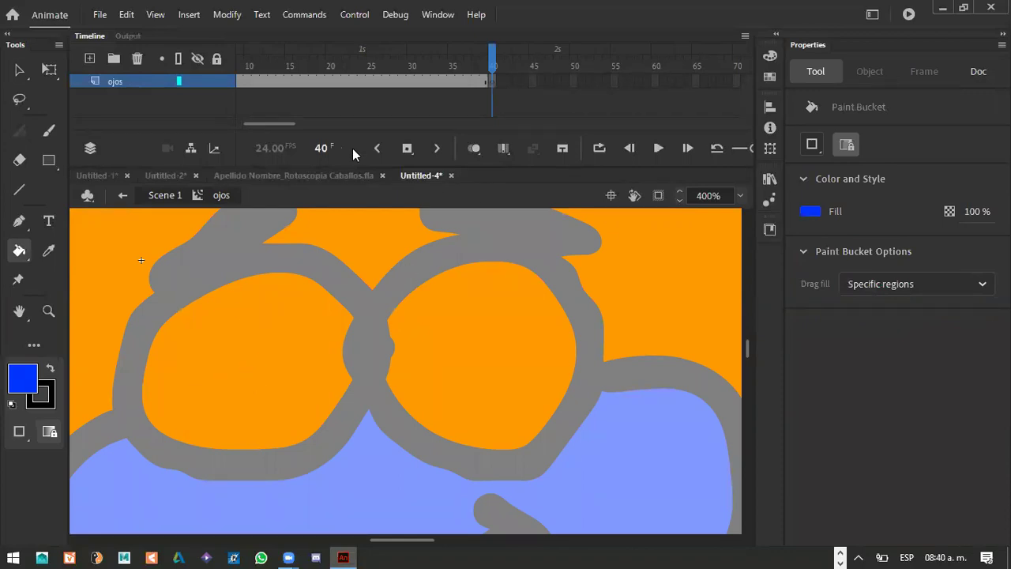
# Copy frame 1 of the ojos layer and paste it at frame 40
pyautogui.moveTo(285, 125); pyautogui.dragTo(276, 124)
pyautogui.click(240, 80)
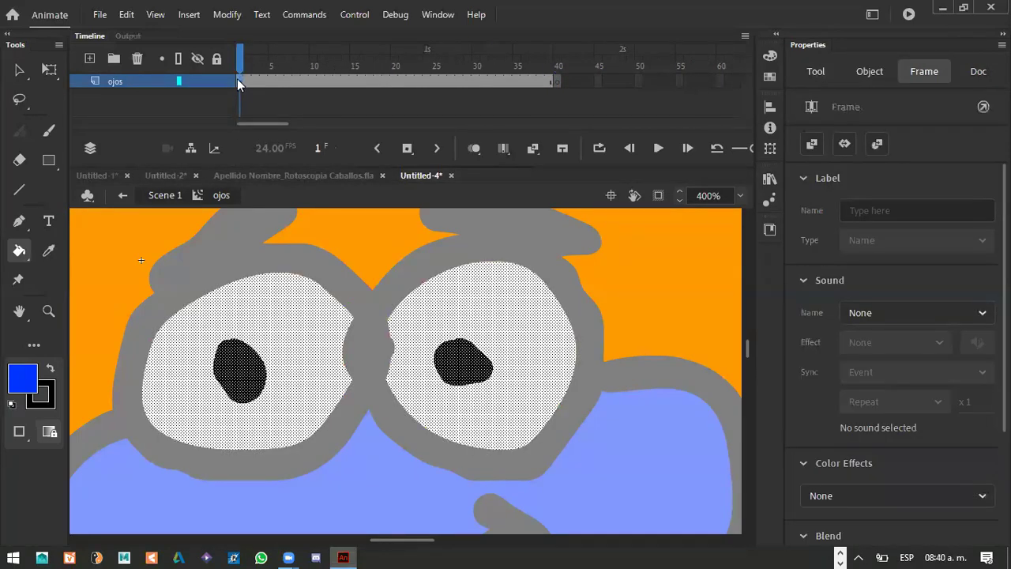
pyautogui.rightClick(240, 82)
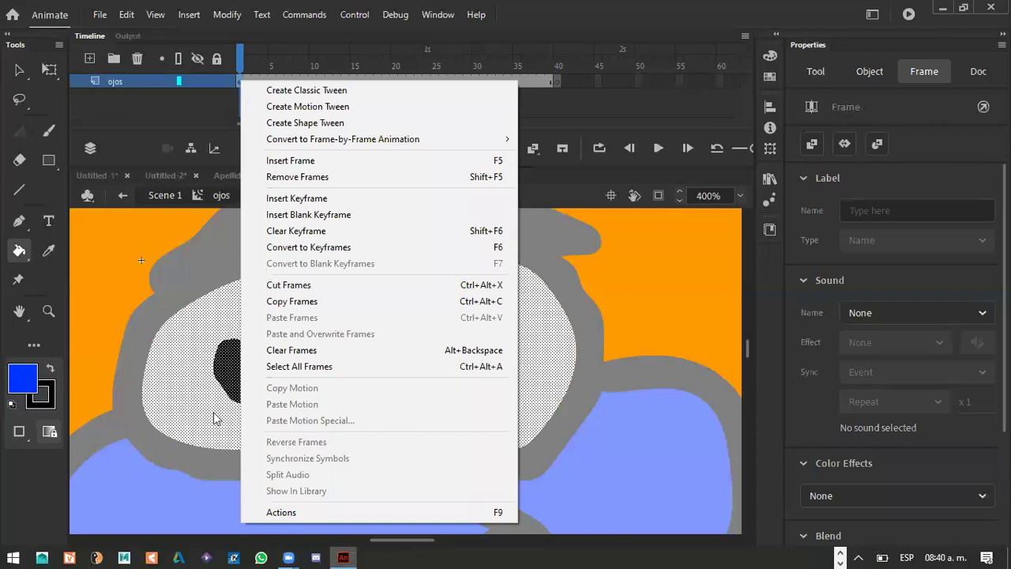
pyautogui.click(294, 302)
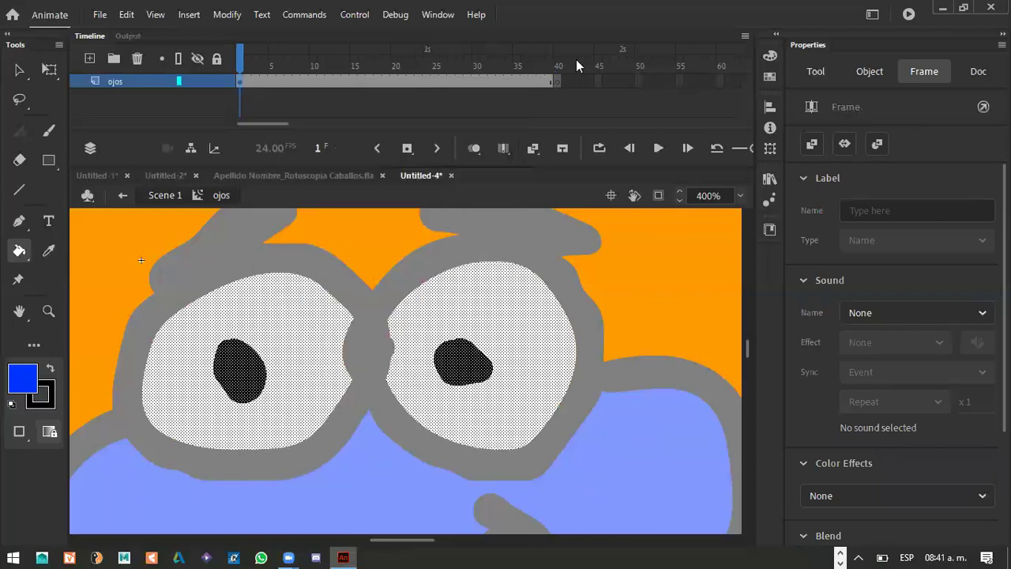
pyautogui.click(555, 84)
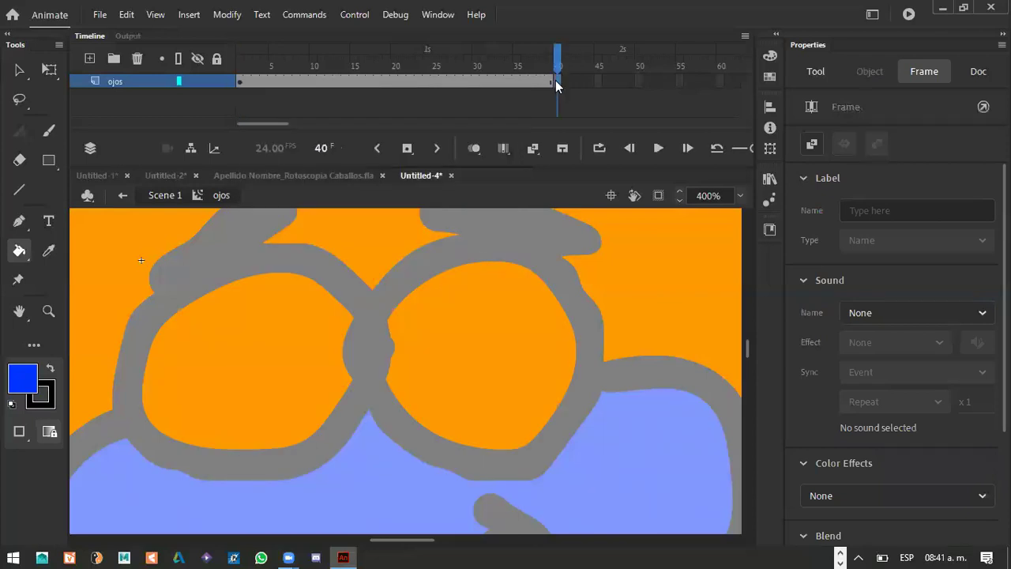
pyautogui.rightClick(555, 84)
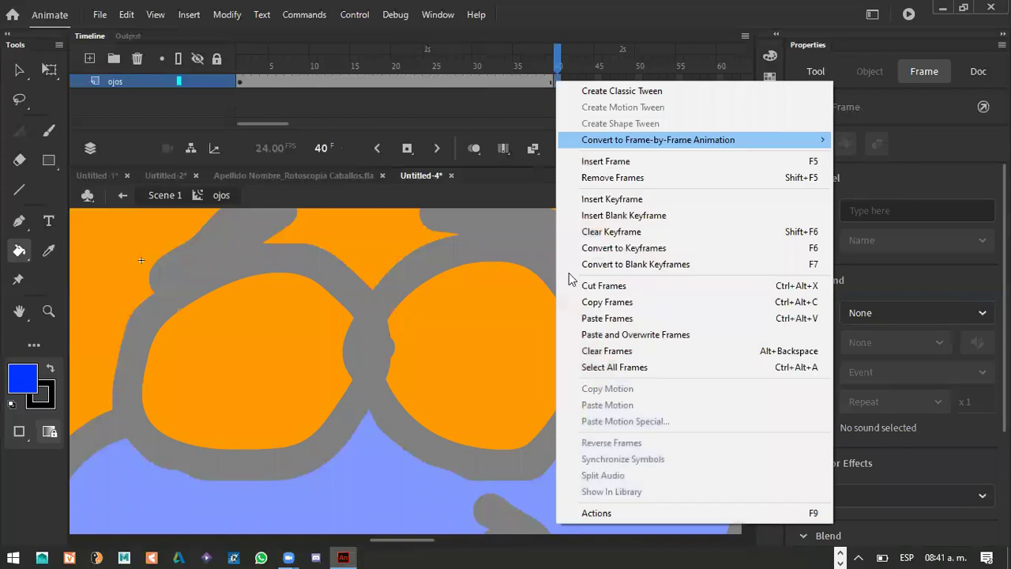
pyautogui.click(618, 319)
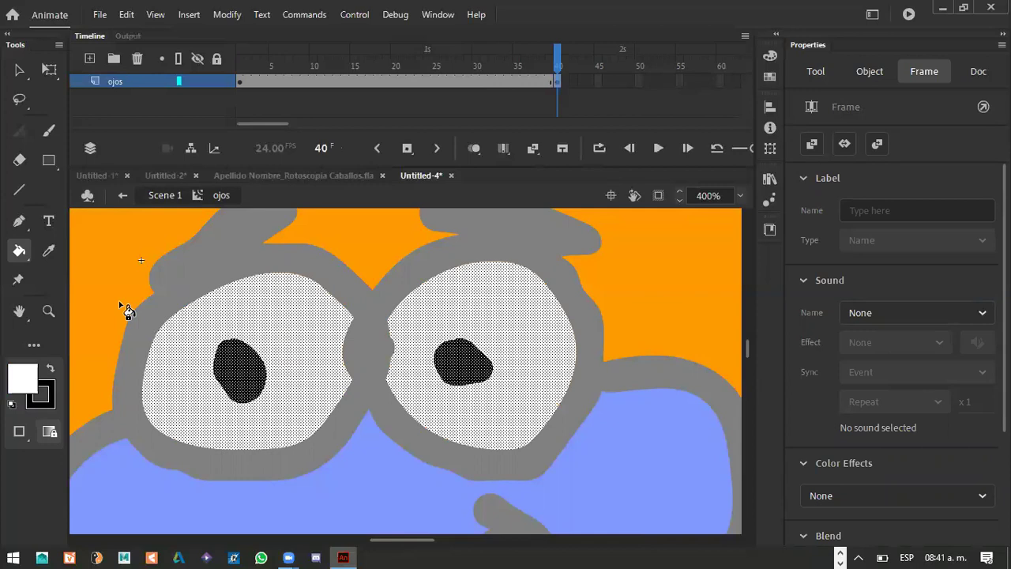
# Sample the head's blue in the main scene as the fill colour, and select the eyes at frame 40 inside the ojos symbol
pyautogui.press('v')
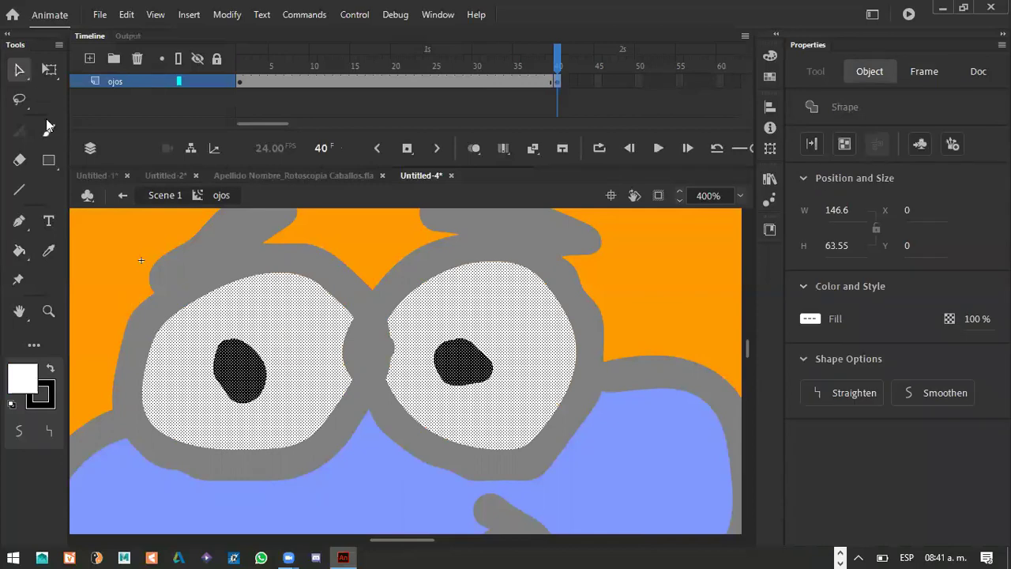
pyautogui.doubleClick(96, 313)
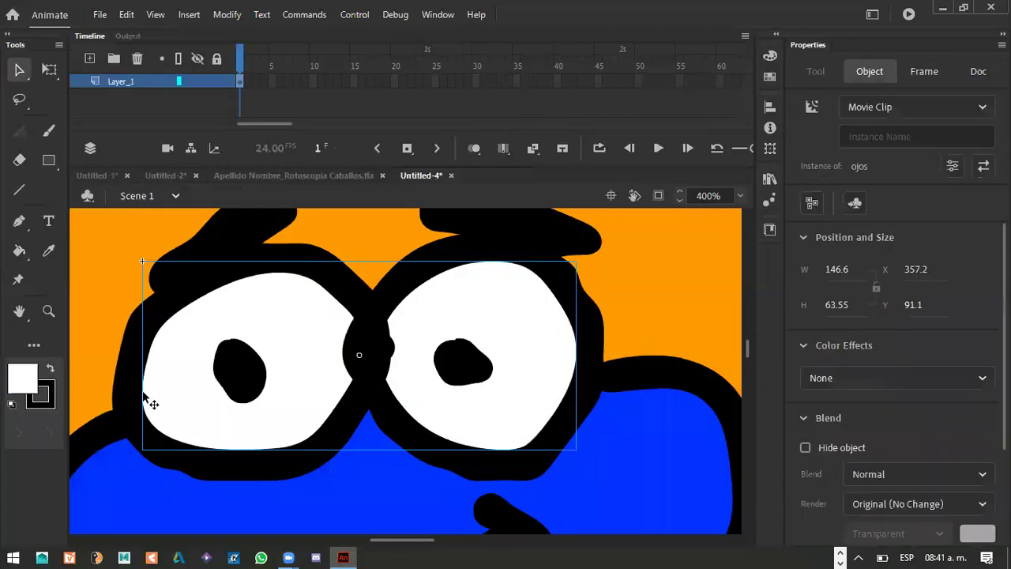
pyautogui.click(144, 489)
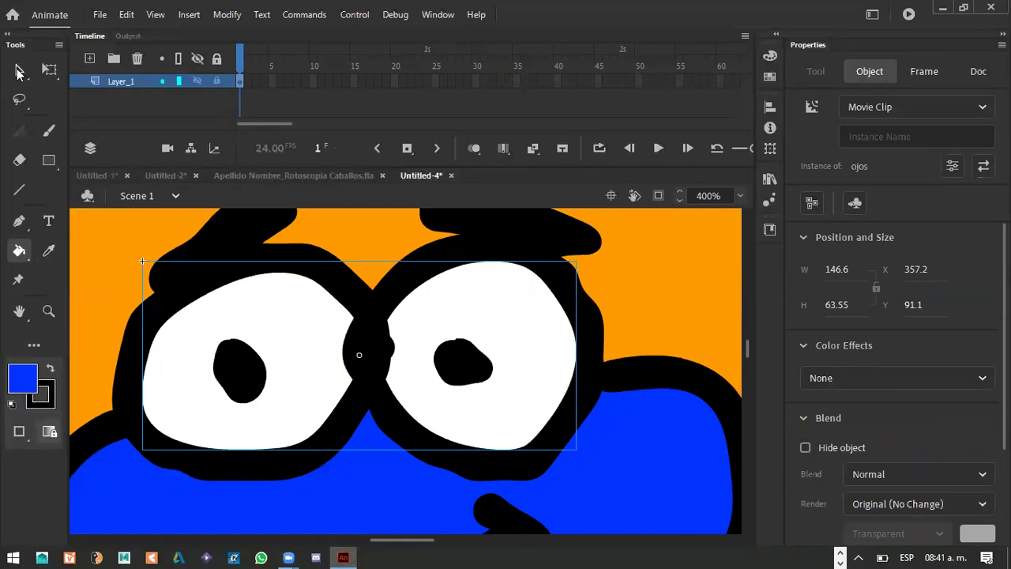
pyautogui.click(19, 71)
pyautogui.doubleClick(242, 382)
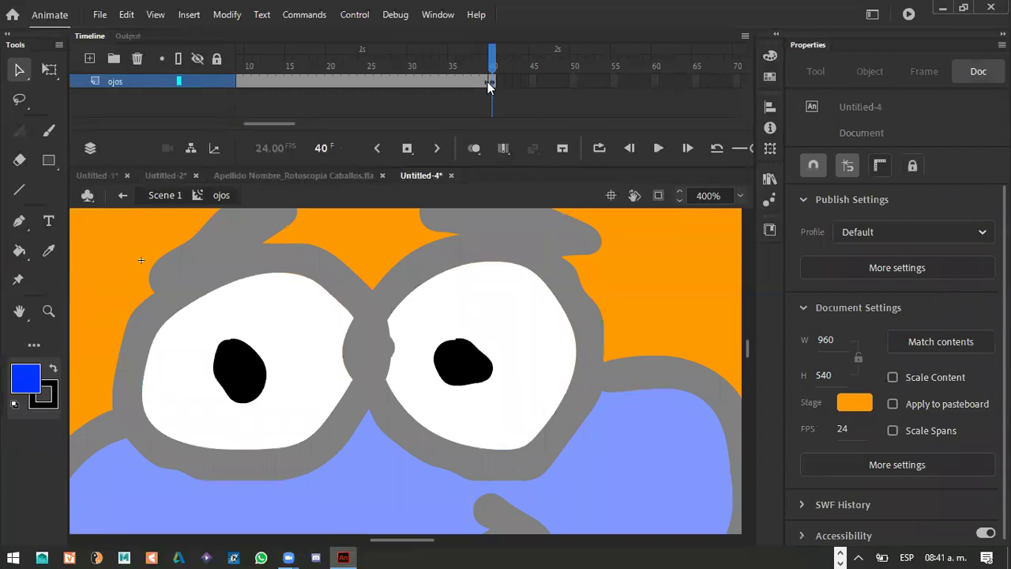
pyautogui.click(489, 82)
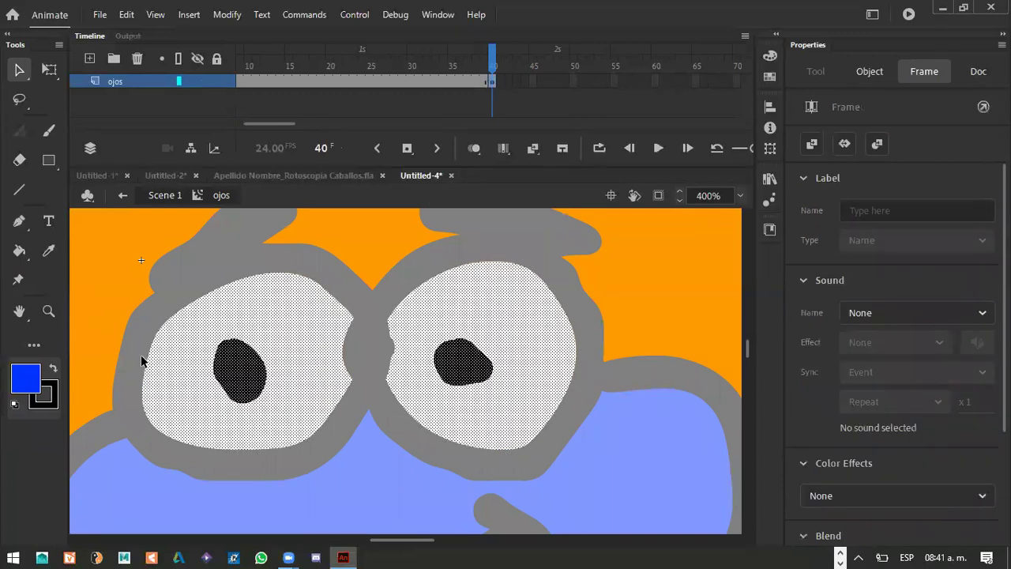
# Fill the selected eyes at frame 40 with the sampled blue using the Paint Bucket, and test the movie
pyautogui.press('k')
pyautogui.click(316, 360)
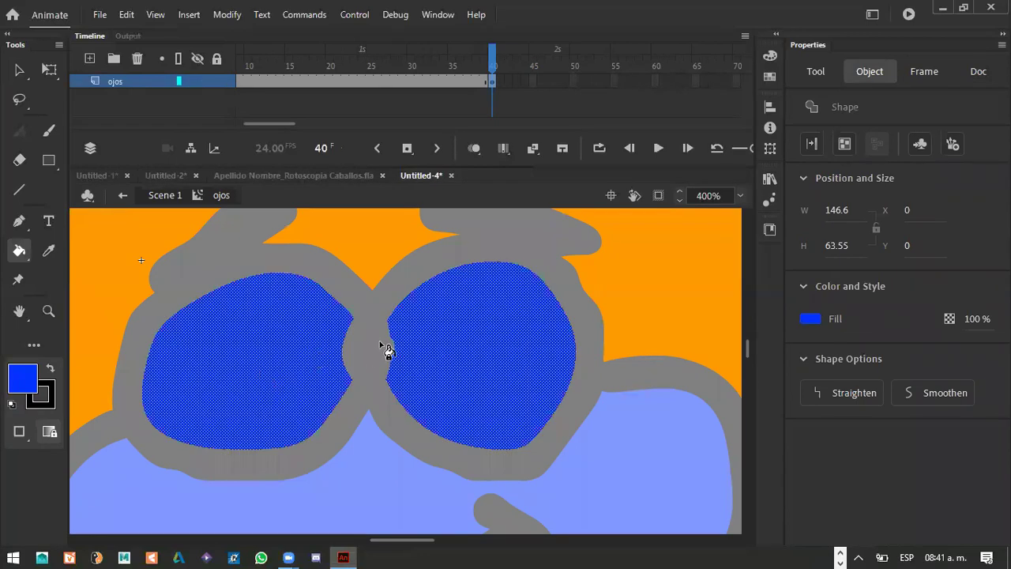
pyautogui.click(19, 69)
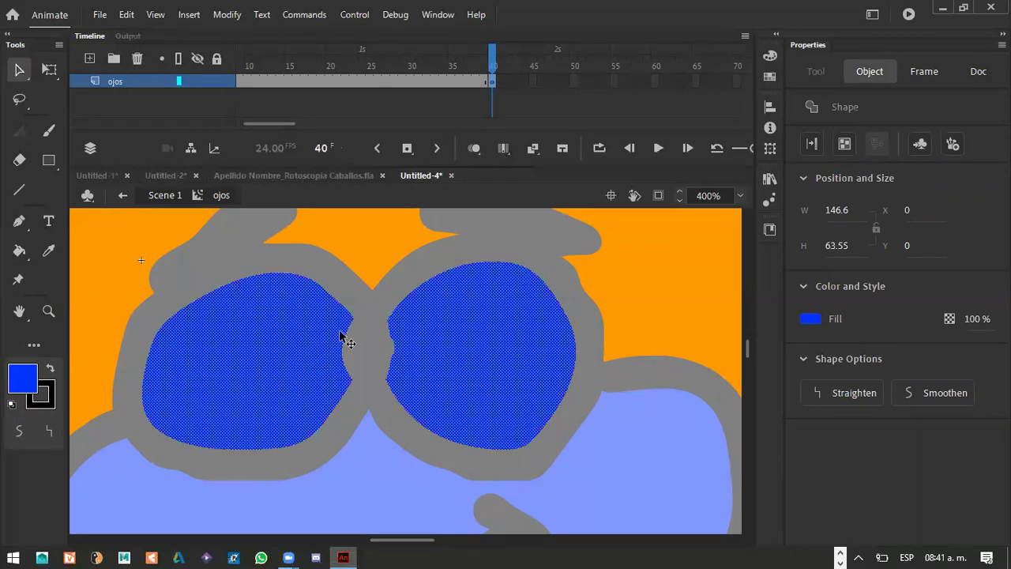
pyautogui.moveTo(496, 59)
pyautogui.mouseDown()
pyautogui.moveTo(419, 70)
pyautogui.moveTo(494, 77)
pyautogui.mouseUp()
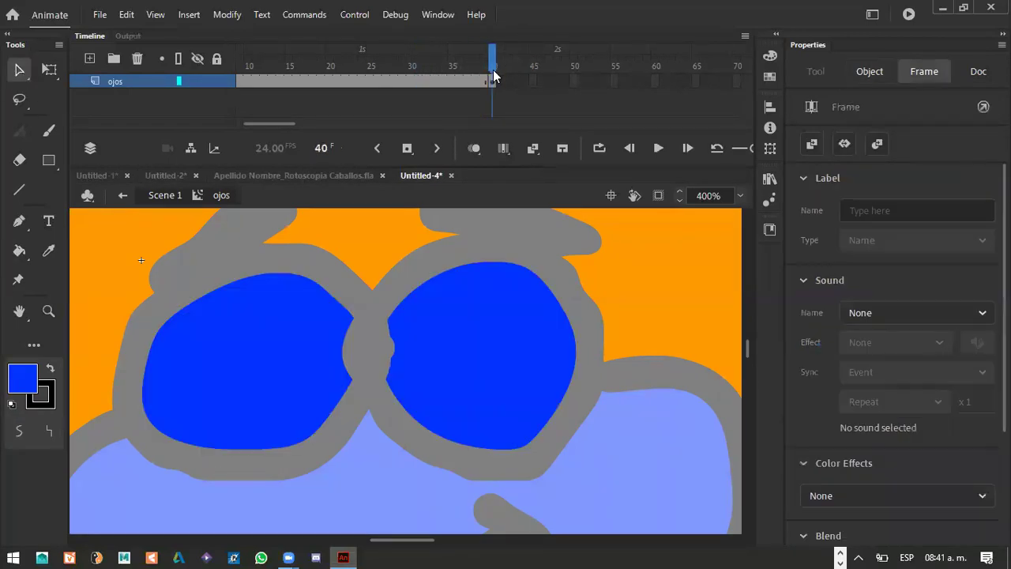
pyautogui.click(494, 77)
pyautogui.hotkey('ctrl', 'Return')
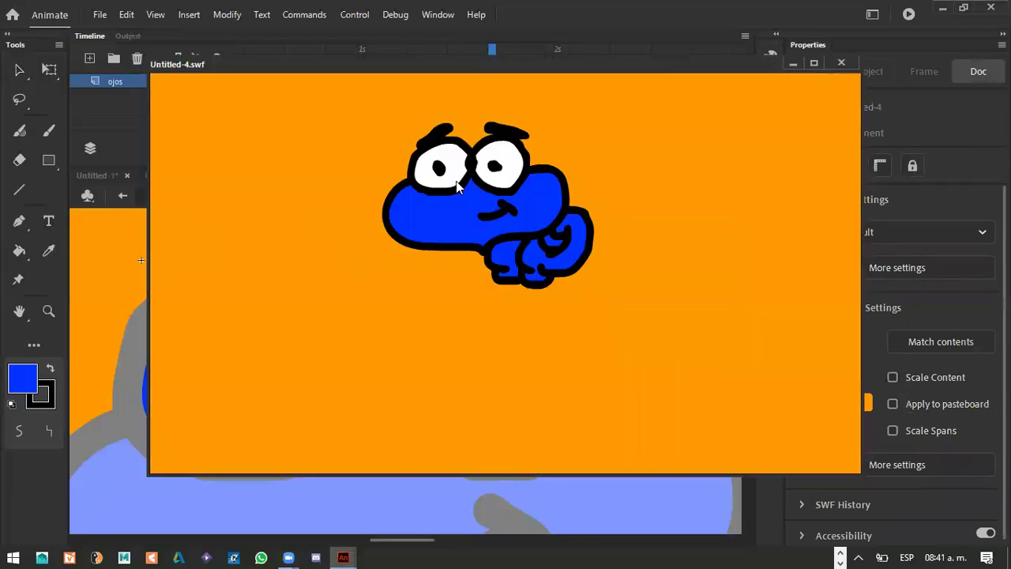
pyautogui.click(841, 63)
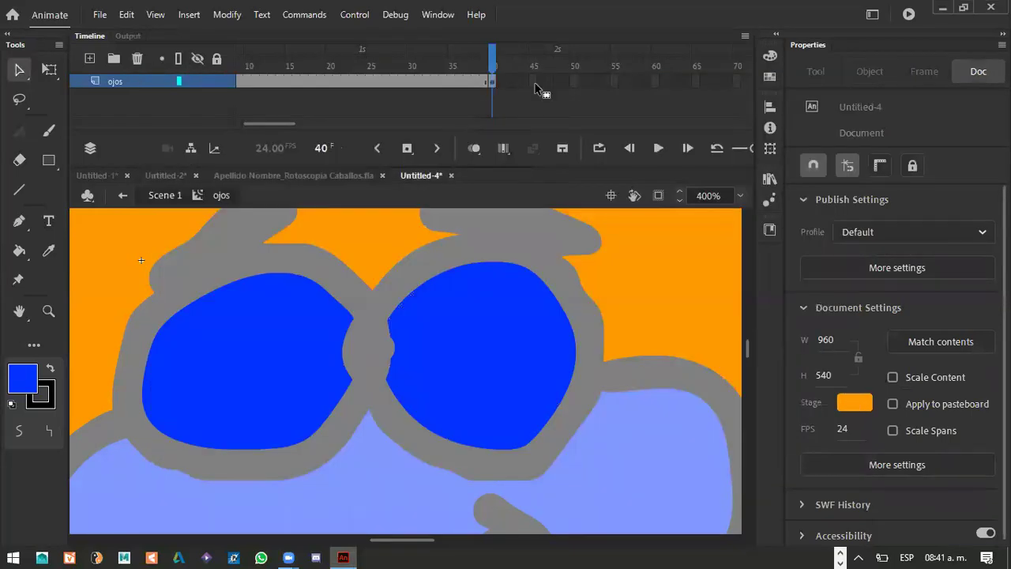
# Extend the blue eyelid state of the ojos layer to frame 45 and test the movie again
pyautogui.press('F5')
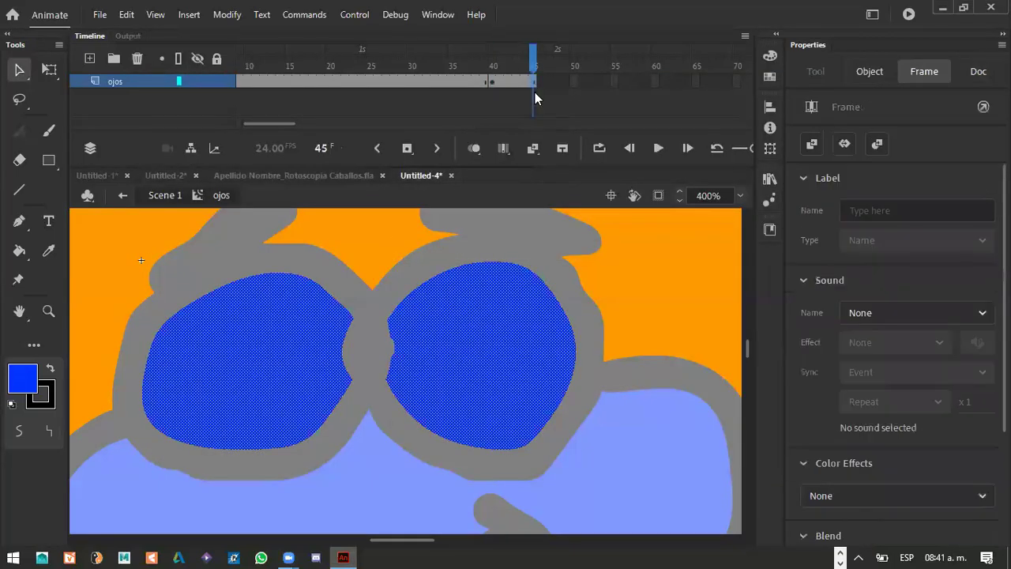
pyautogui.click(490, 82)
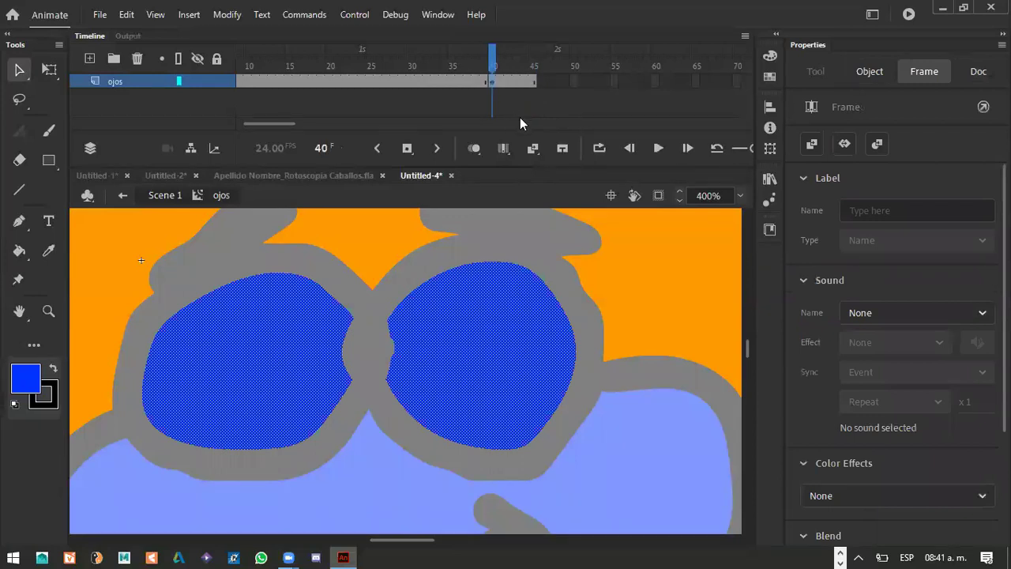
pyautogui.hotkey('ctrl', 'Return')
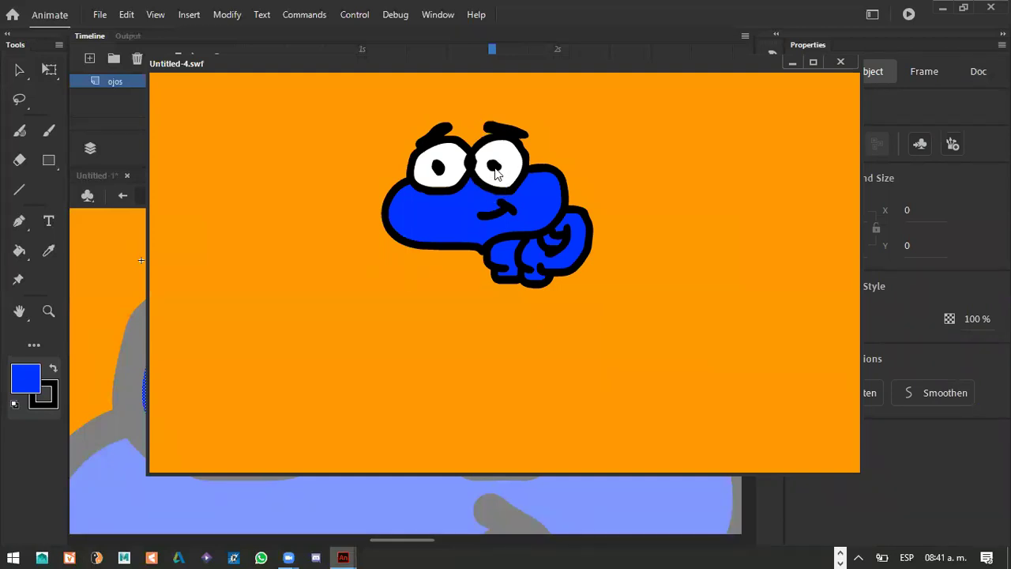
pyautogui.click(839, 61)
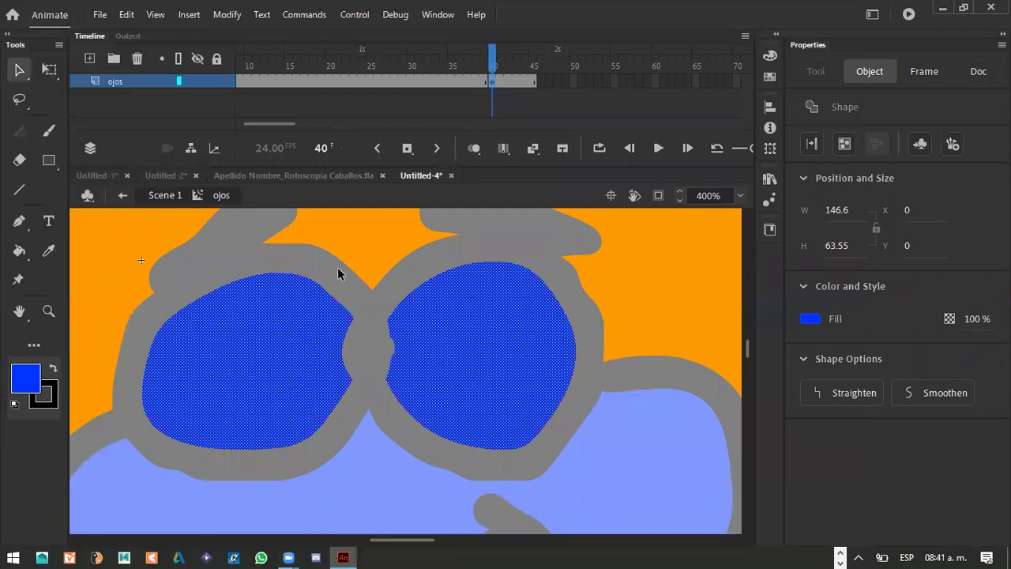
# Paint a curved black closed-eye line across each blue eyelid at frame 40 with the Classic Brush
pyautogui.click(369, 231)
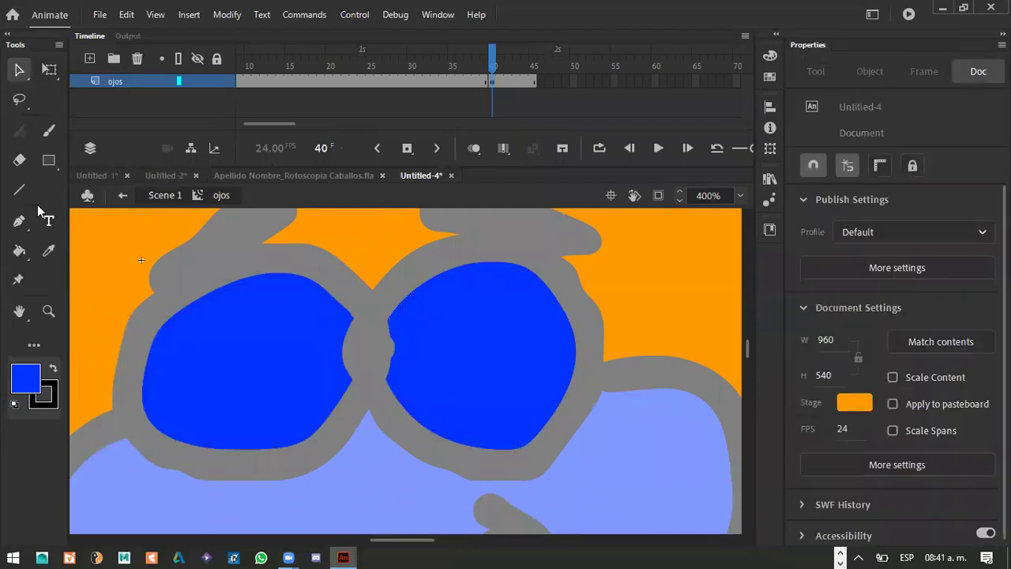
pyautogui.click(53, 131)
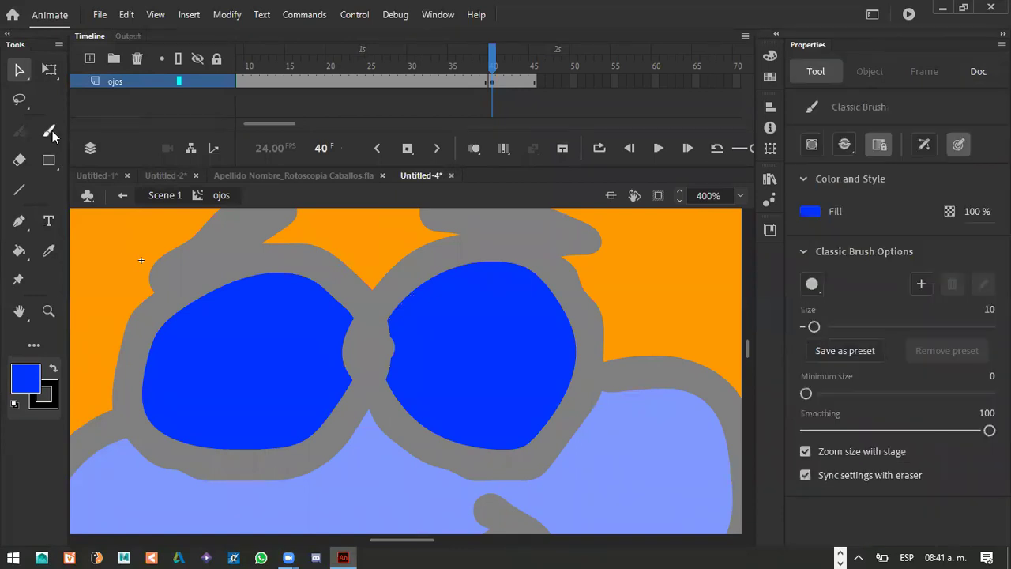
pyautogui.click(32, 383)
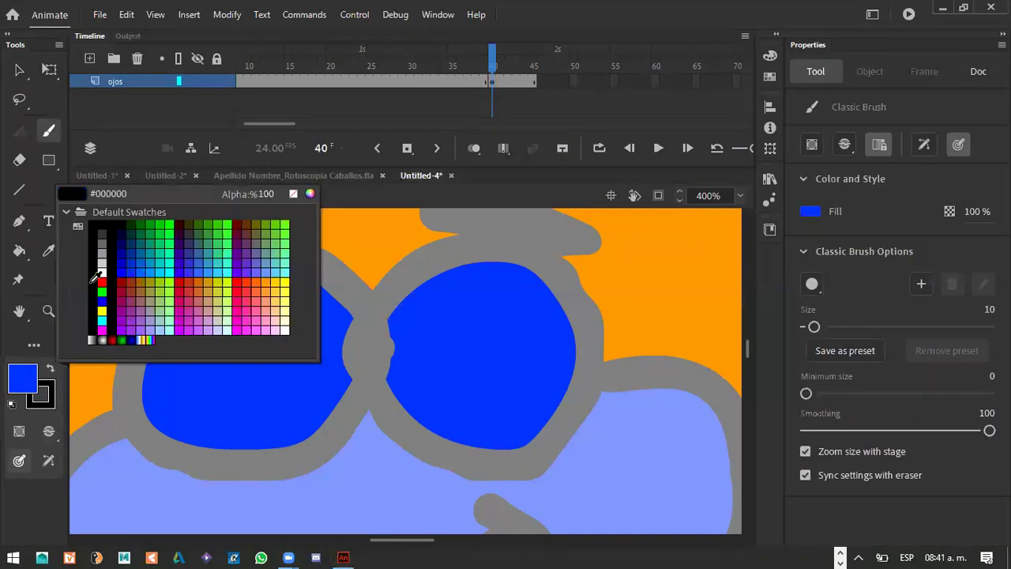
pyautogui.click(103, 229)
pyautogui.click(23, 375)
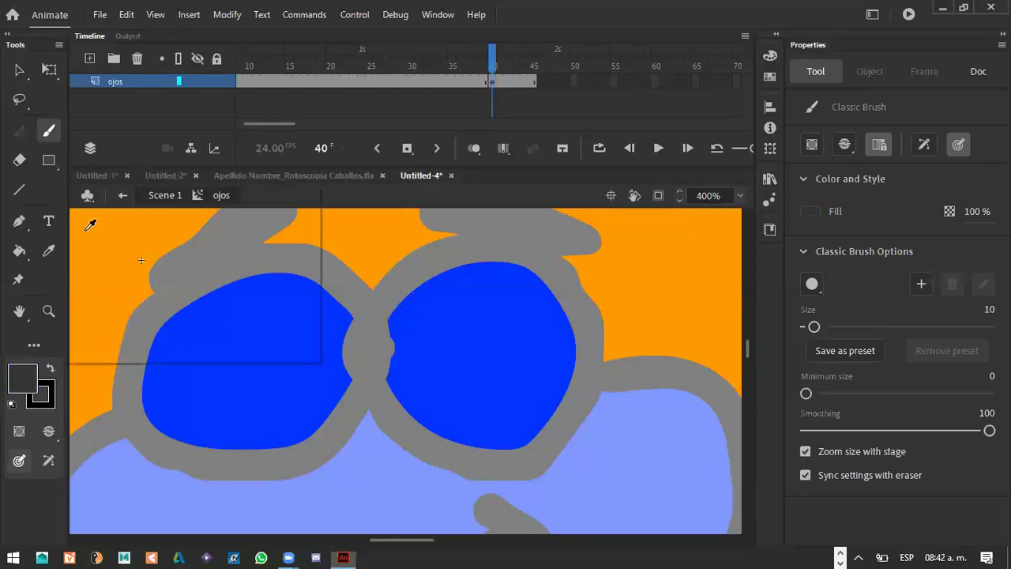
pyautogui.click(102, 225)
pyautogui.moveTo(389, 377)
pyautogui.mouseDown()
pyautogui.moveTo(540, 384)
pyautogui.moveTo(650, 328)
pyautogui.mouseUp()
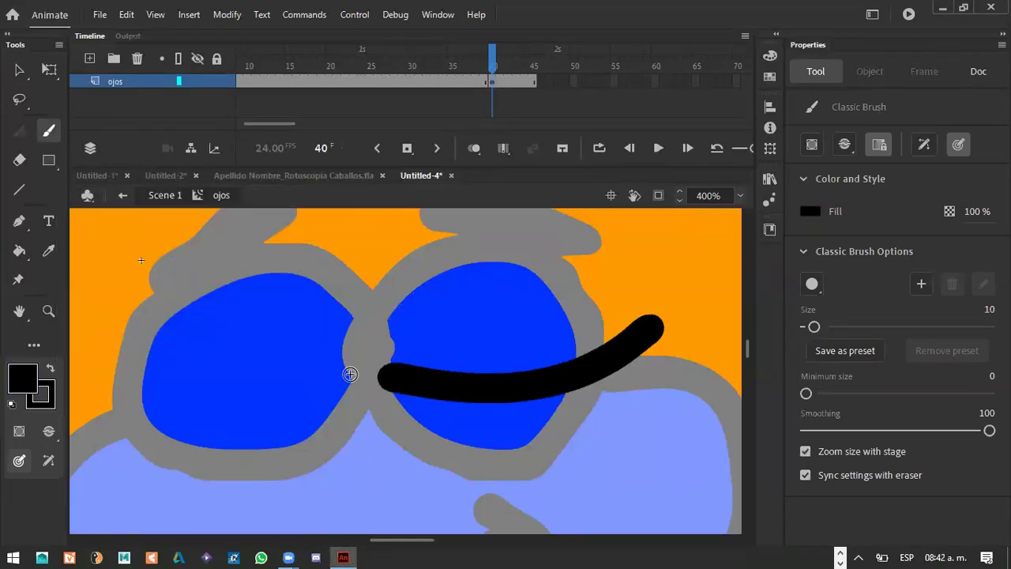
pyautogui.moveTo(352, 376); pyautogui.dragTo(337, 377)
pyautogui.moveTo(258, 386)
pyautogui.mouseDown()
pyautogui.moveTo(104, 328)
pyautogui.moveTo(101, 314)
pyautogui.mouseUp()
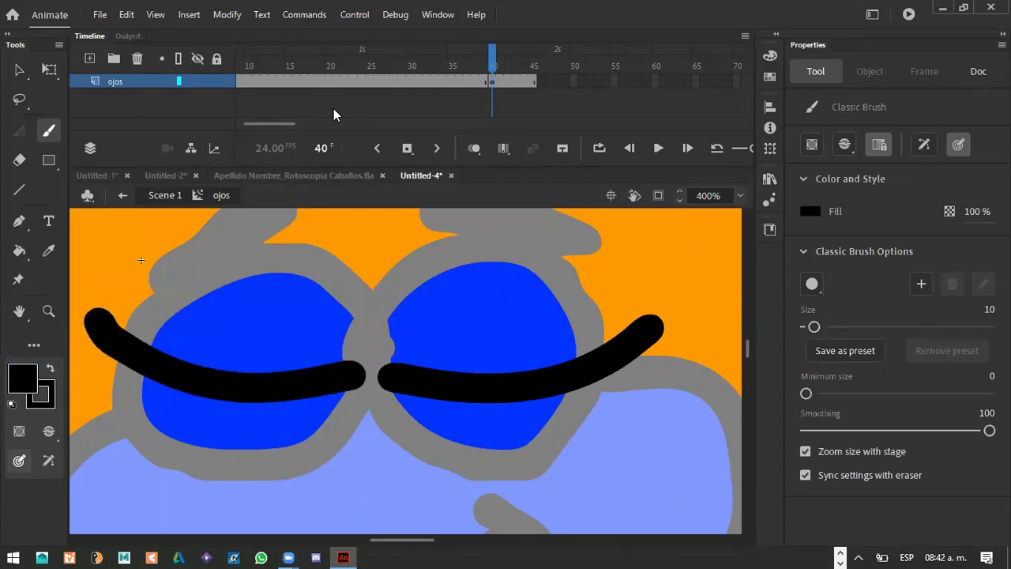
# Extend the closed-eye state of the ojos layer to frame 49 and test the movie
pyautogui.click(499, 81)
pyautogui.click(527, 82)
pyautogui.click(537, 81)
pyautogui.click(564, 82)
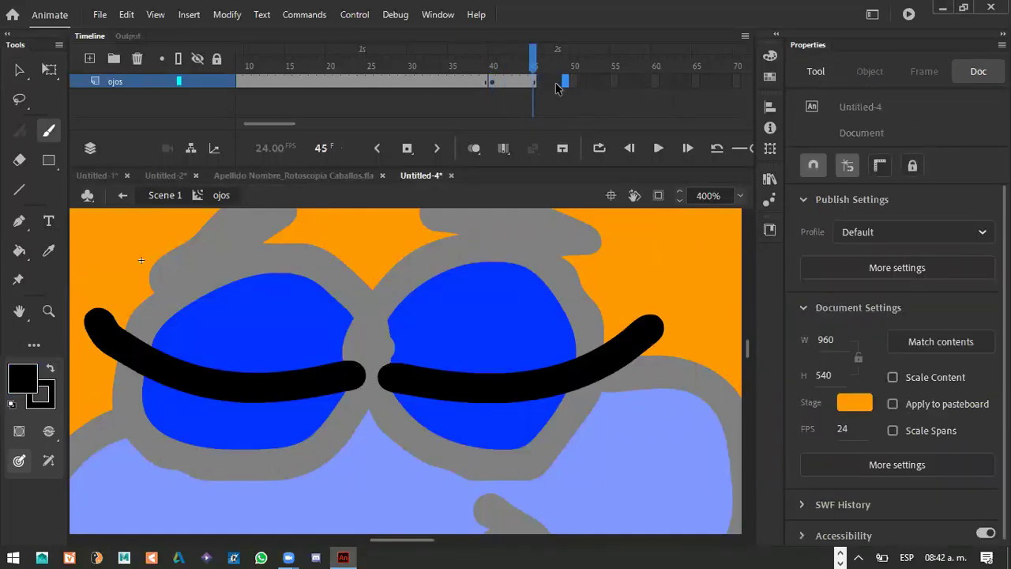
pyautogui.click(555, 83)
pyautogui.hotkey('ctrl', 'Return')
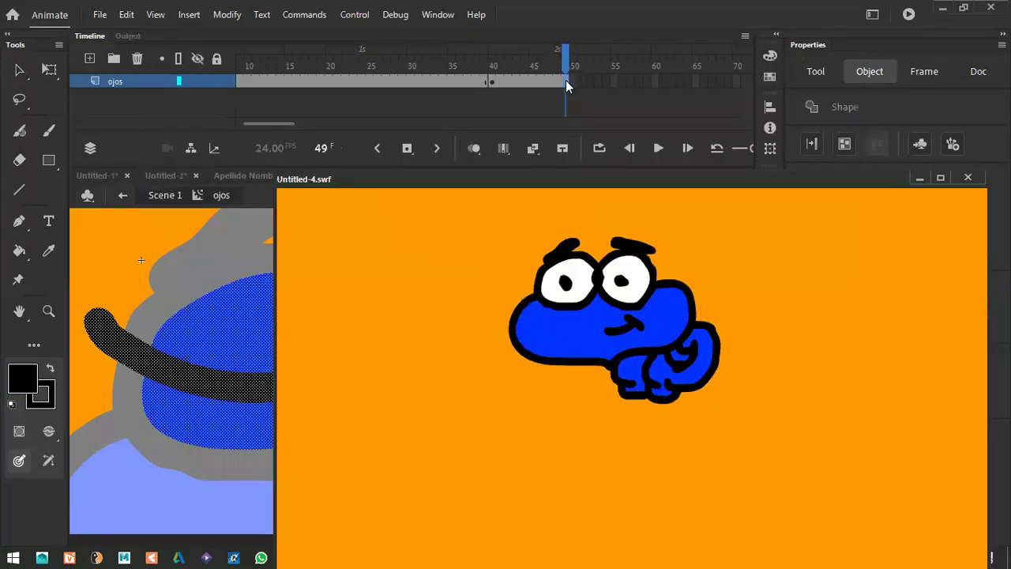
pyautogui.click(566, 80)
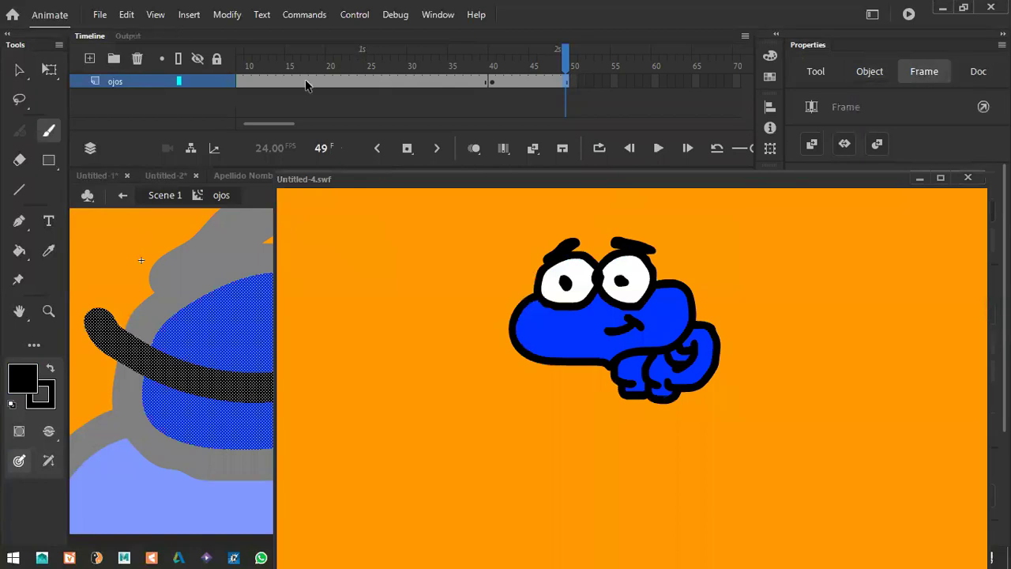
pyautogui.click(971, 176)
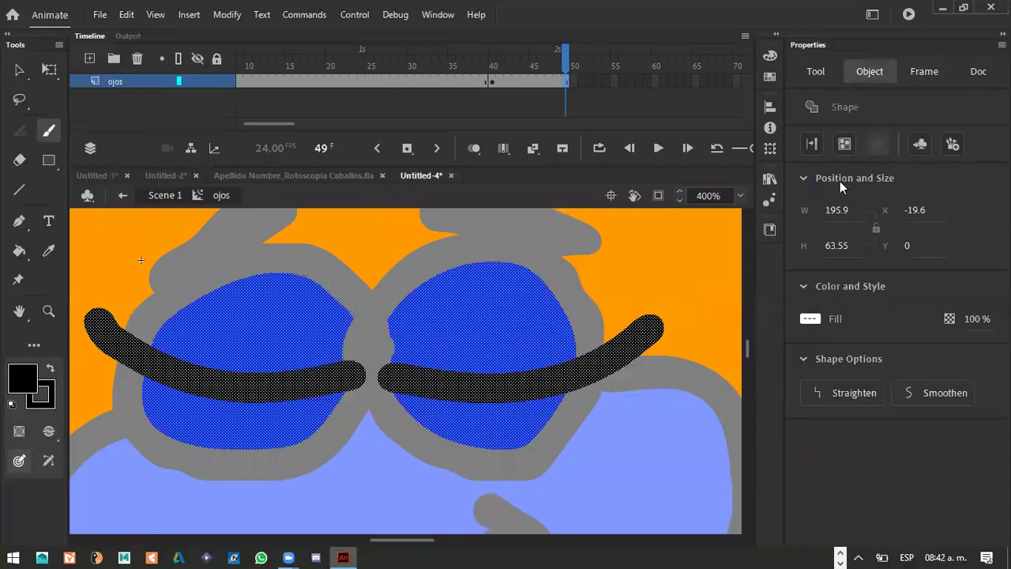
# Deselect the eyelid artwork and leave the ojos symbol to return to Scene 1
pyautogui.click(19, 71)
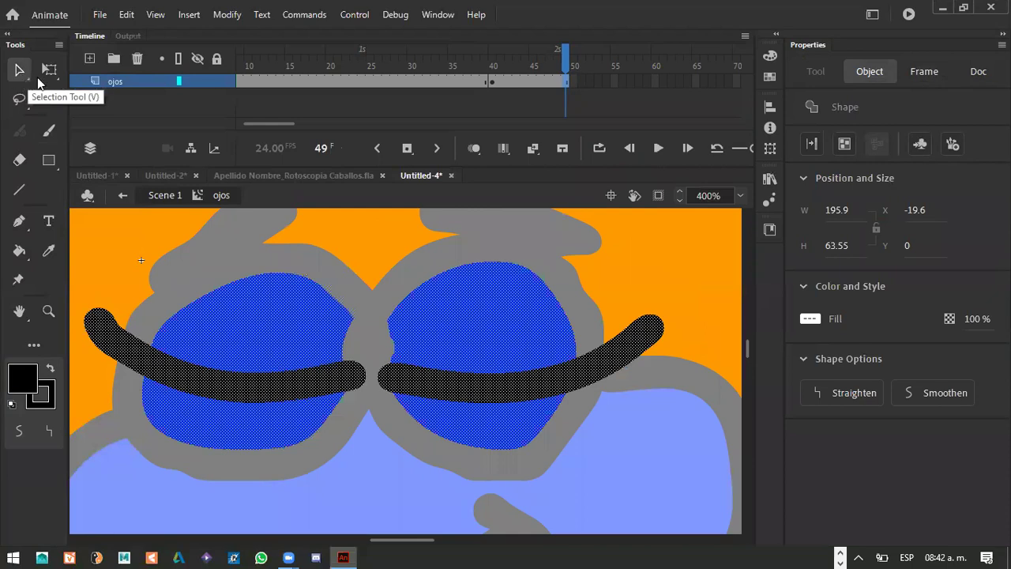
pyautogui.click(365, 227)
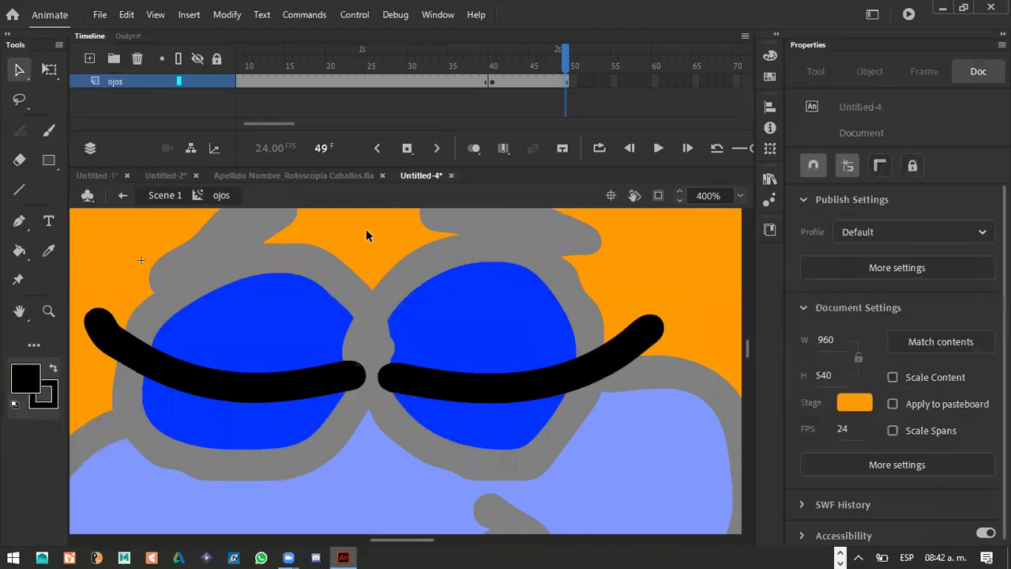
pyautogui.hotkey('ctrl', '-')
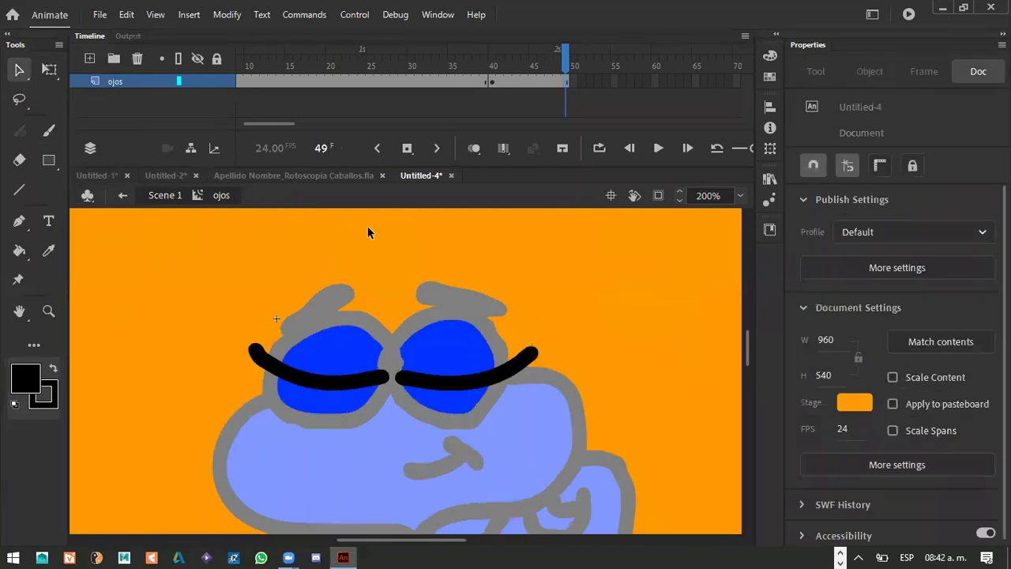
pyautogui.moveTo(307, 273); pyautogui.dragTo(300, 226)
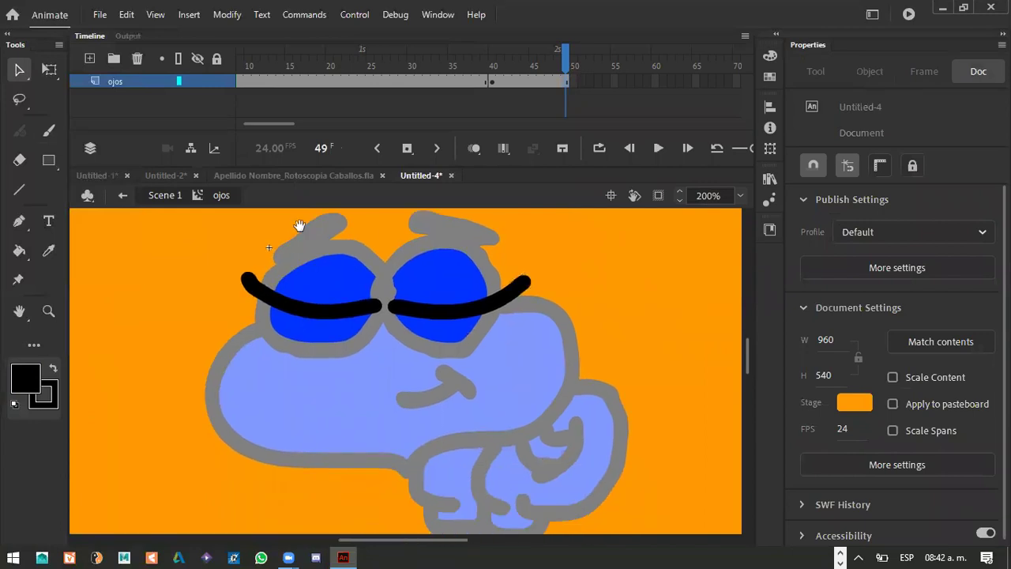
pyautogui.doubleClick(179, 271)
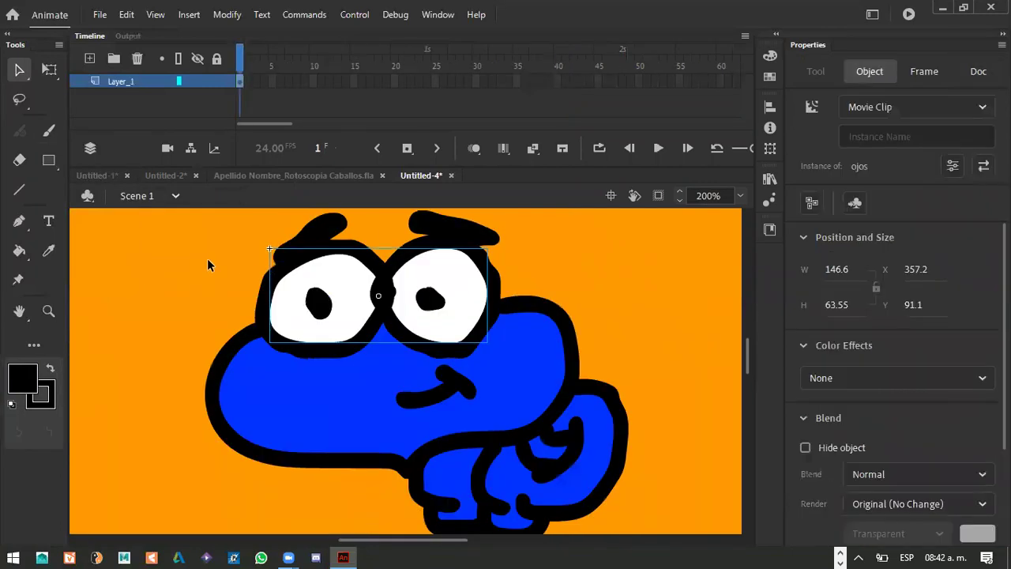
# Convert the mouth into a movie clip symbol named boca
pyautogui.click(436, 397)
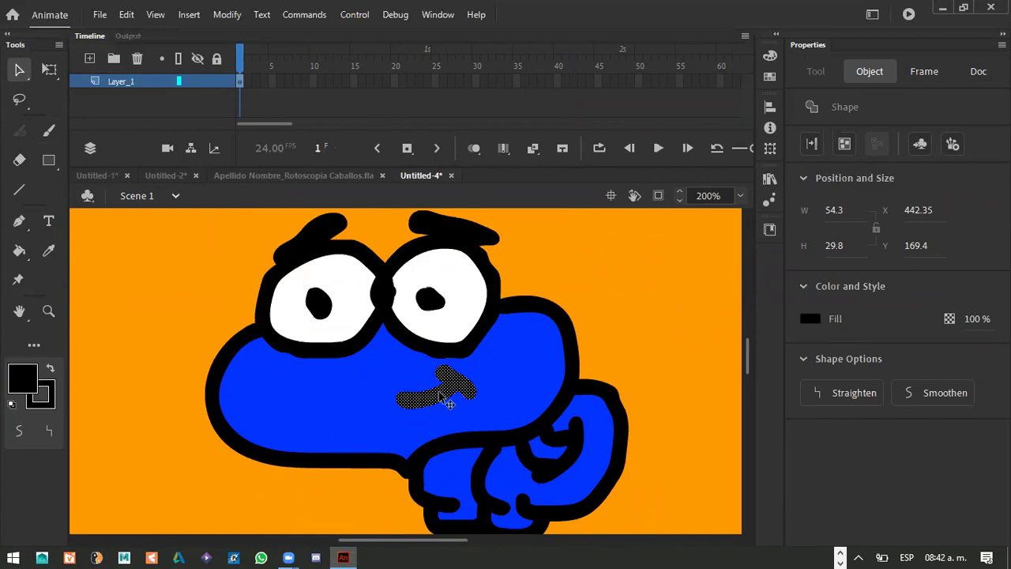
pyautogui.press('F8')
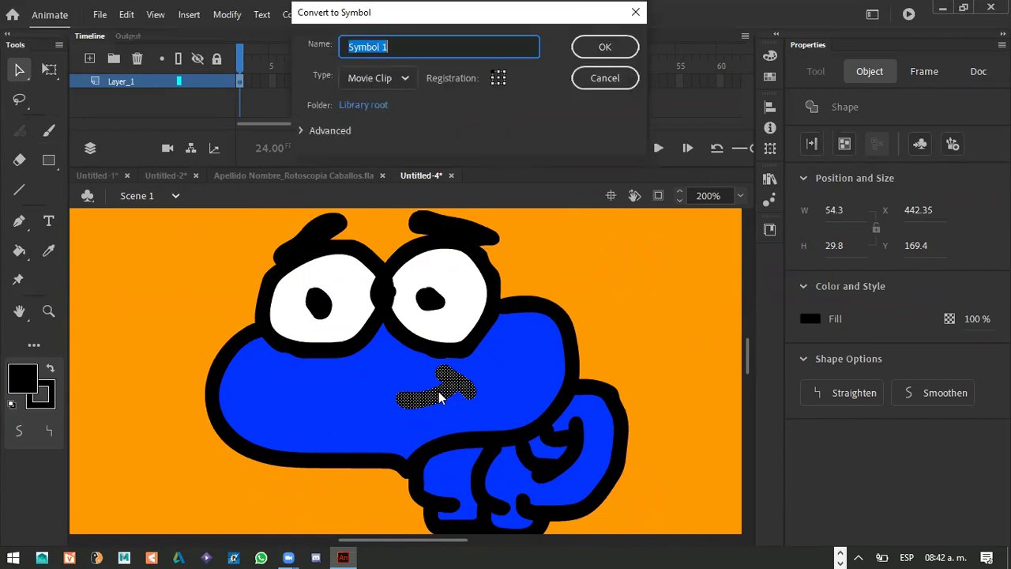
pyautogui.write('boca')
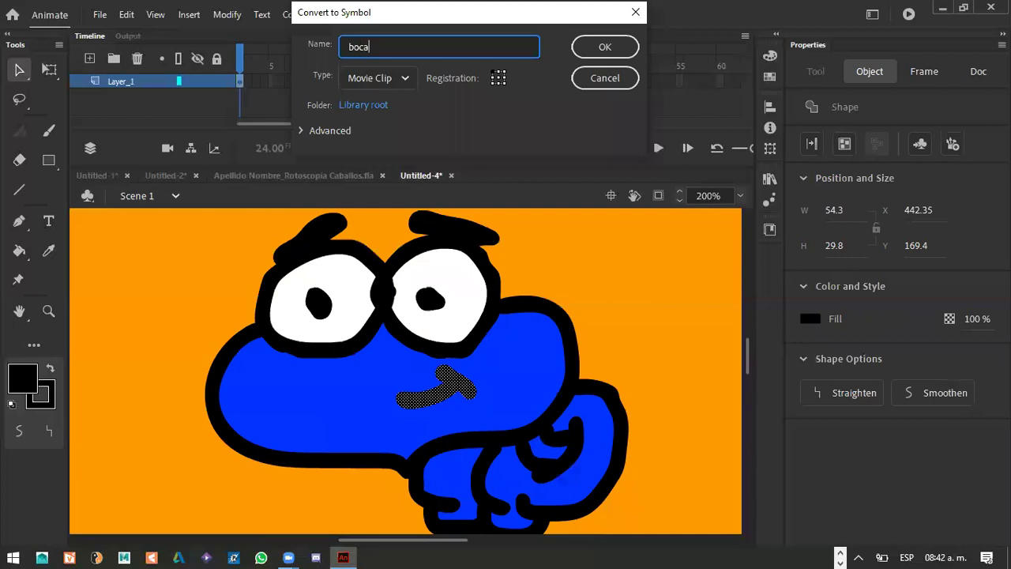
pyautogui.press('Return')
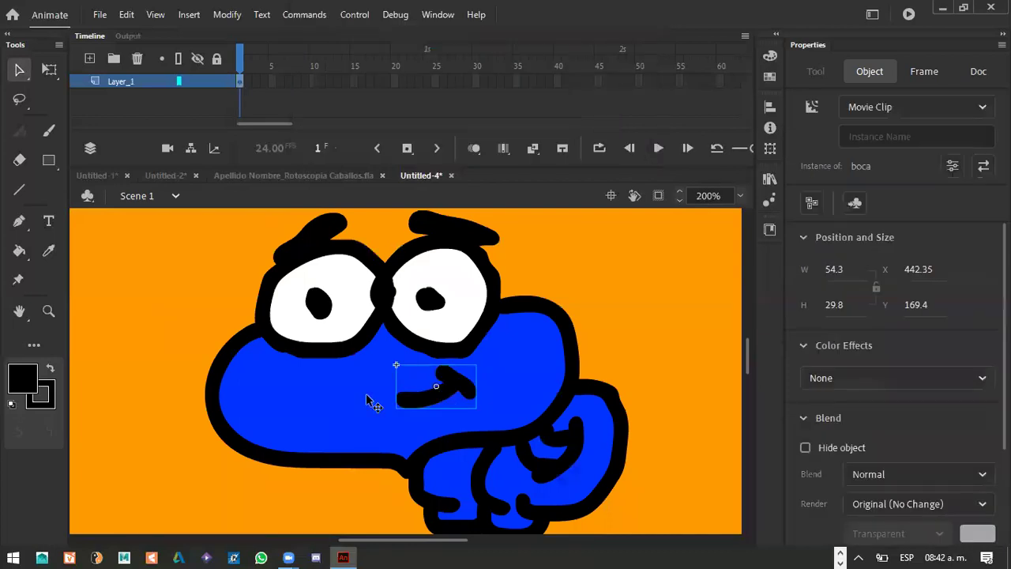
# Open the boca symbol for editing and rename its layer boca
pyautogui.doubleClick(428, 402)
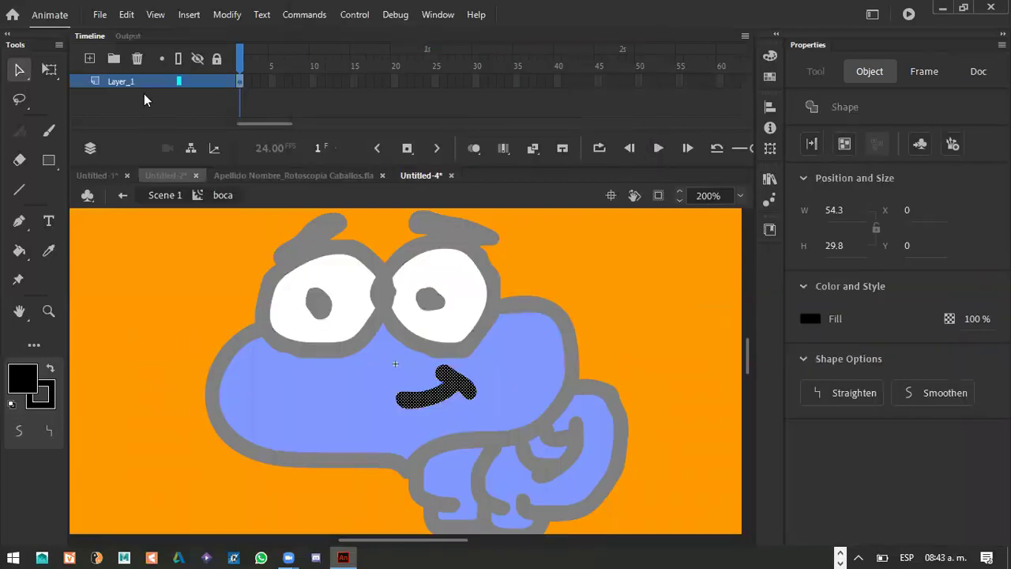
pyautogui.click(126, 80)
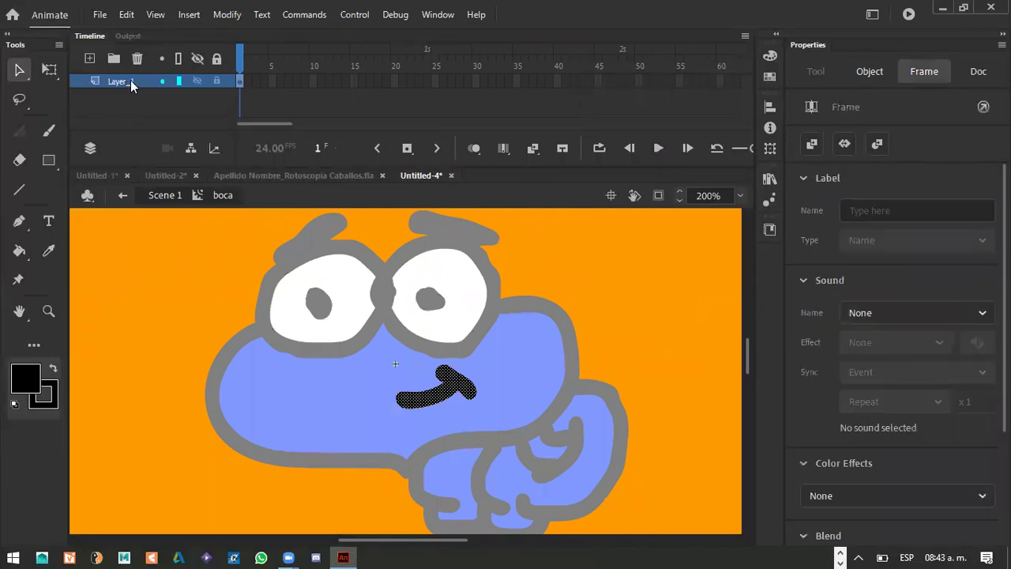
pyautogui.write('boca')
pyautogui.press('Return')
# Insert a keyframe at frame 20 of the boca layer and delete the mouth artwork there
pyautogui.click(394, 84)
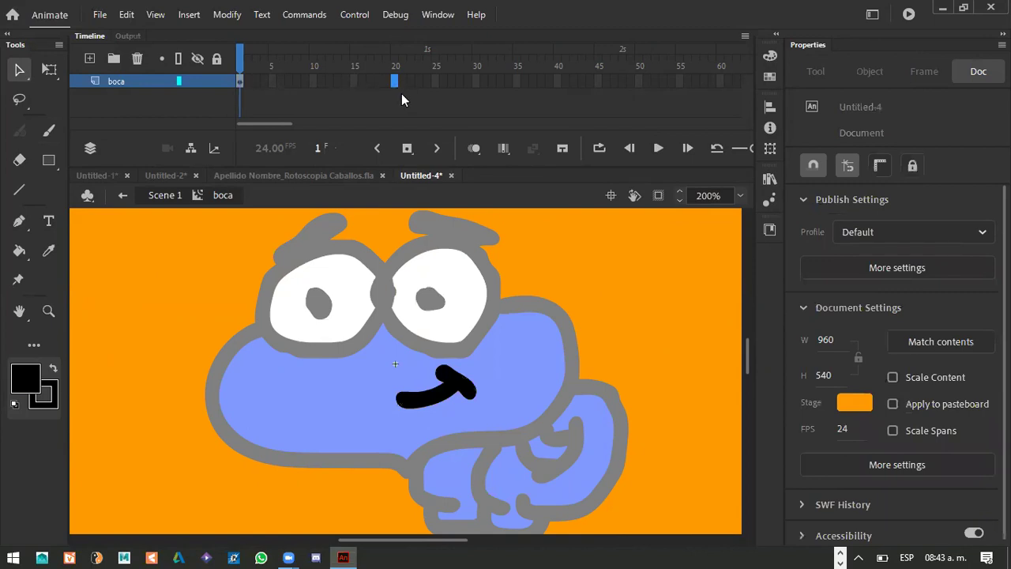
pyautogui.press('F6')
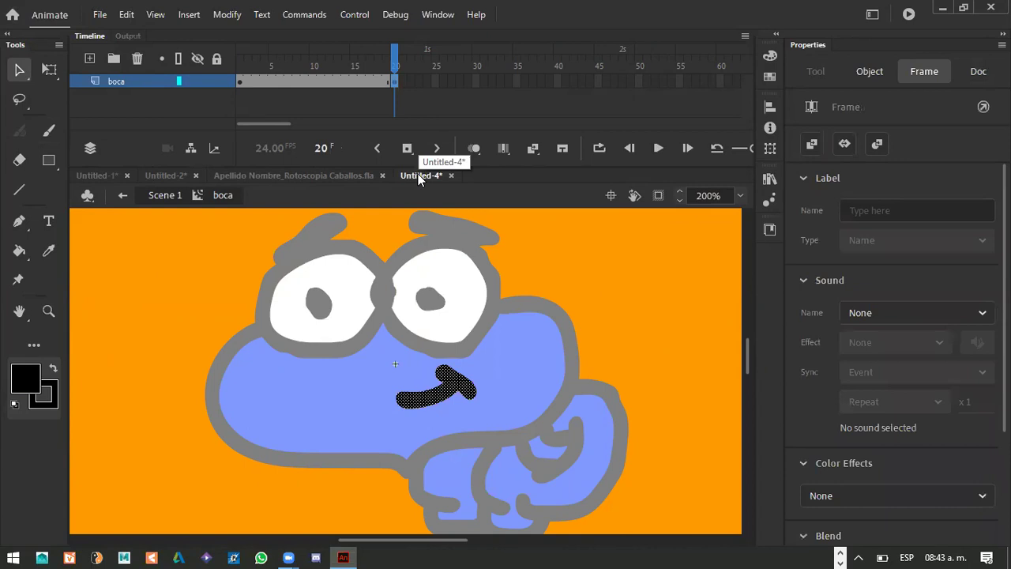
pyautogui.press('Escape')
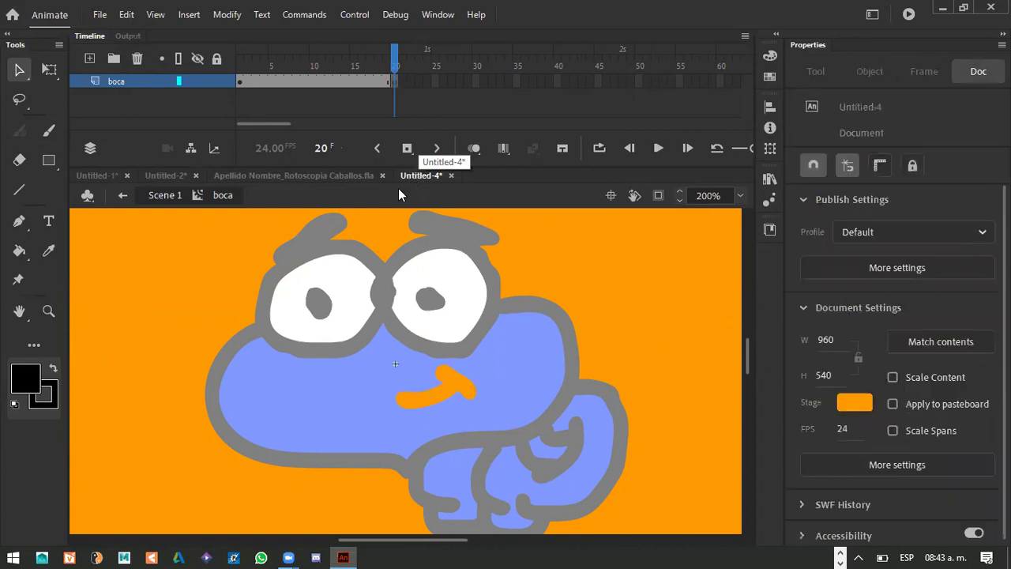
# Turn on onion skinning and extend its range several frames back from frame 20
pyautogui.click(475, 149)
pyautogui.moveTo(367, 63)
pyautogui.mouseDown()
pyautogui.moveTo(234, 66)
pyautogui.moveTo(303, 64)
pyautogui.mouseUp()
pyautogui.moveTo(395, 59)
pyautogui.mouseDown()
pyautogui.moveTo(387, 67)
pyautogui.moveTo(399, 67)
pyautogui.mouseUp()
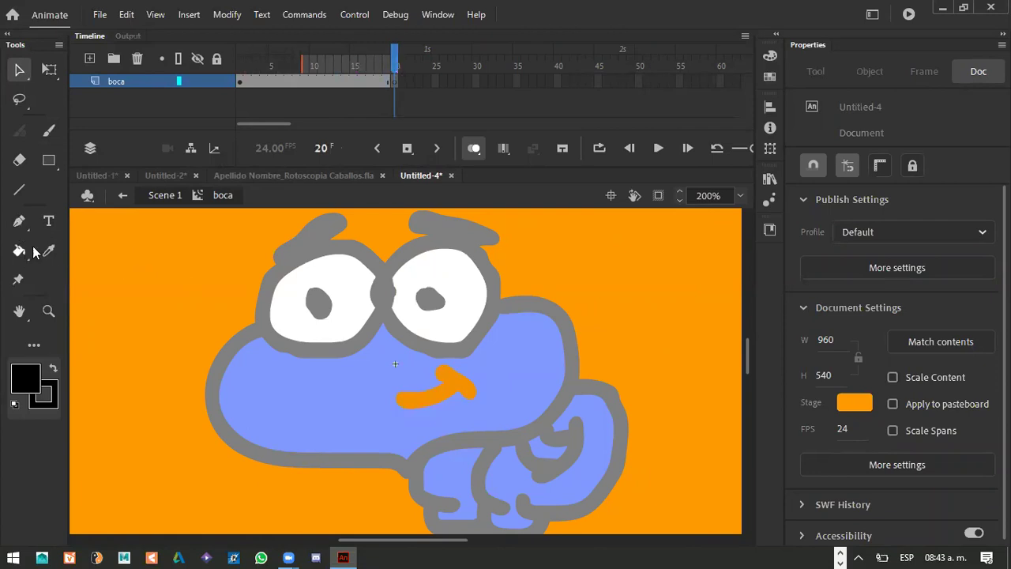
# Paint a thick, closed black mouth over the old mouth line at frame 20 with the Classic Brush
pyautogui.click(52, 128)
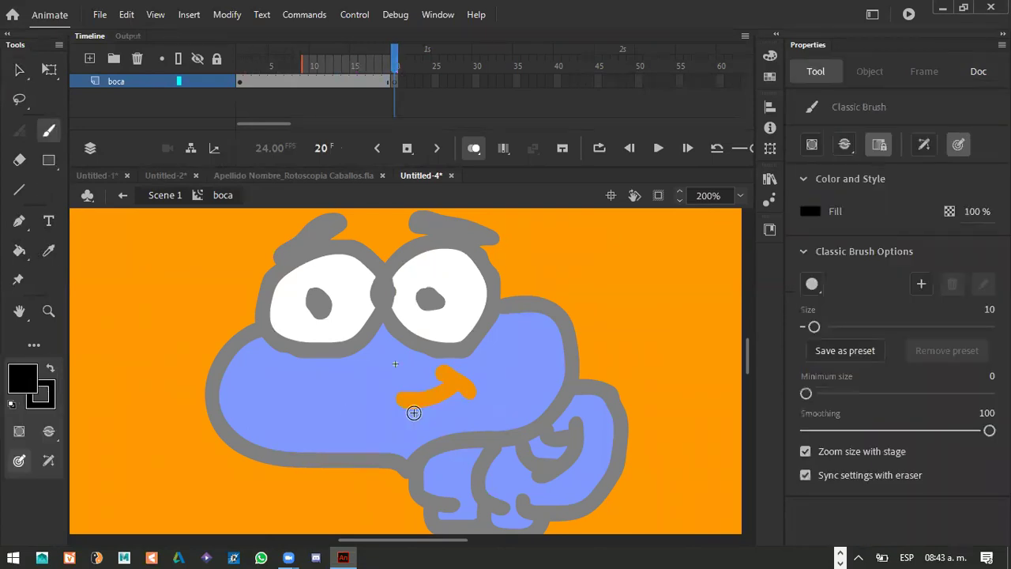
pyautogui.moveTo(397, 400); pyautogui.dragTo(462, 388)
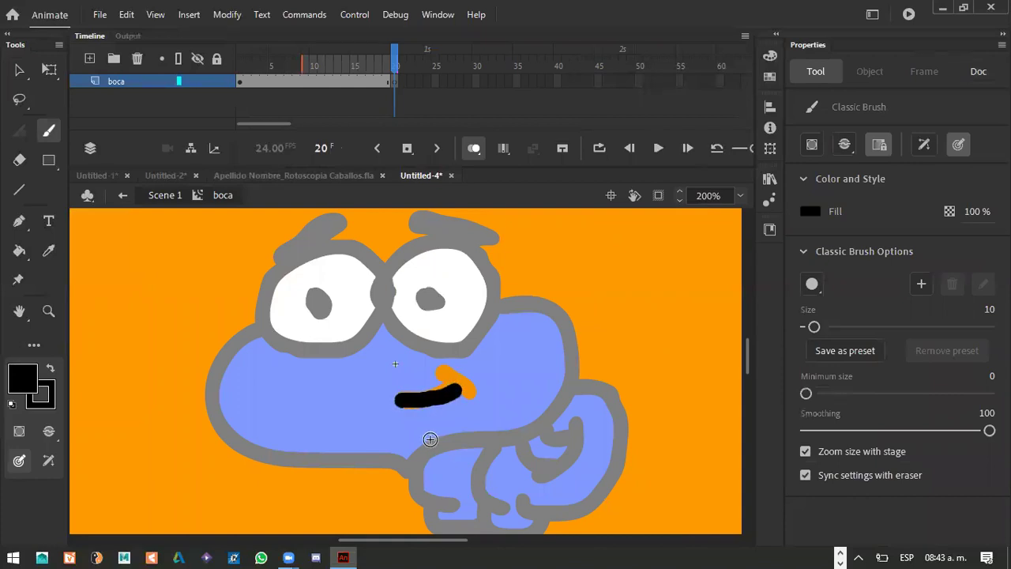
pyautogui.hotkey('ctrl', 'z')
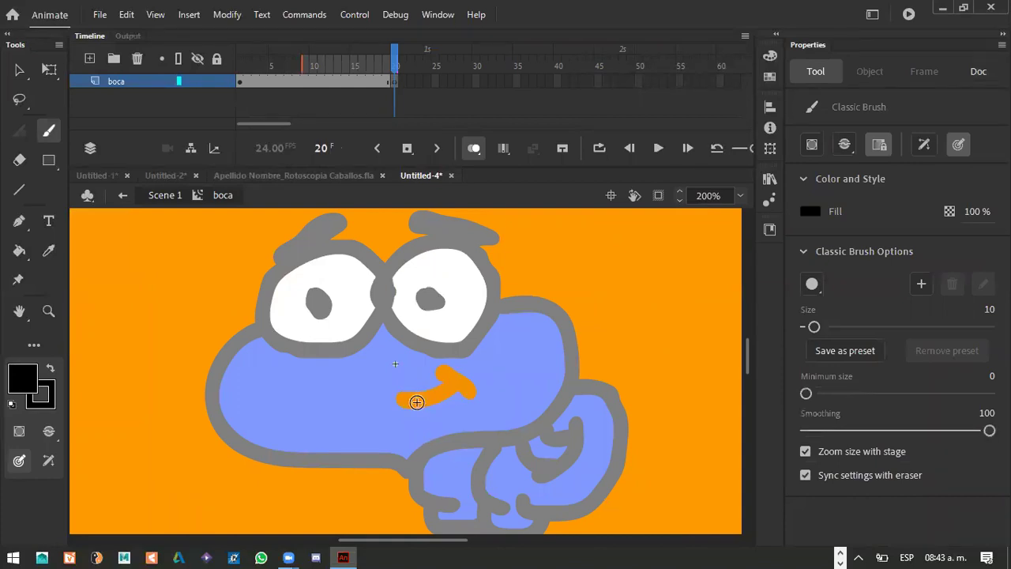
pyautogui.moveTo(403, 401)
pyautogui.mouseDown()
pyautogui.moveTo(448, 388)
pyautogui.moveTo(400, 398)
pyautogui.moveTo(457, 386)
pyautogui.mouseUp()
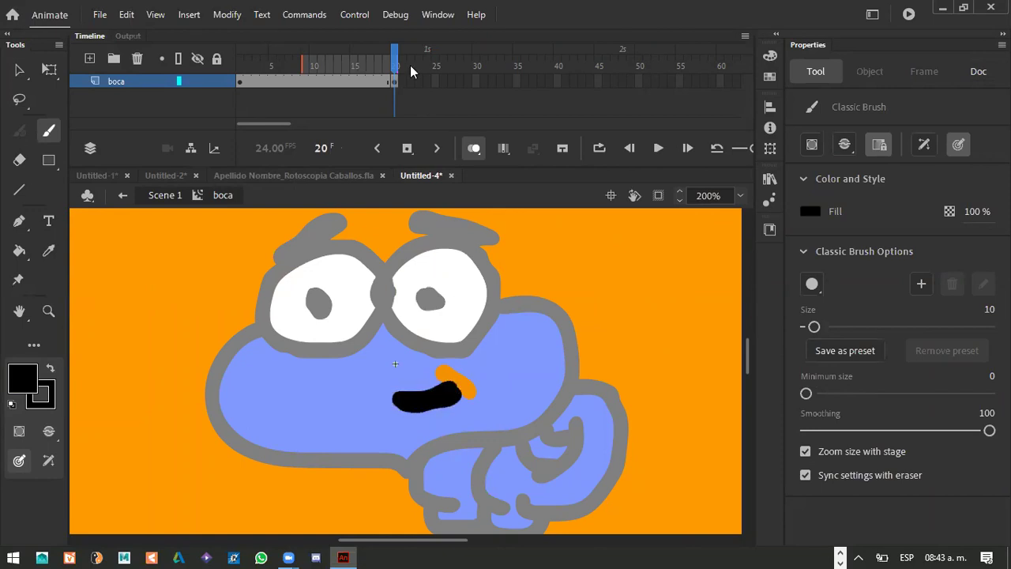
pyautogui.moveTo(392, 55); pyautogui.dragTo(396, 63)
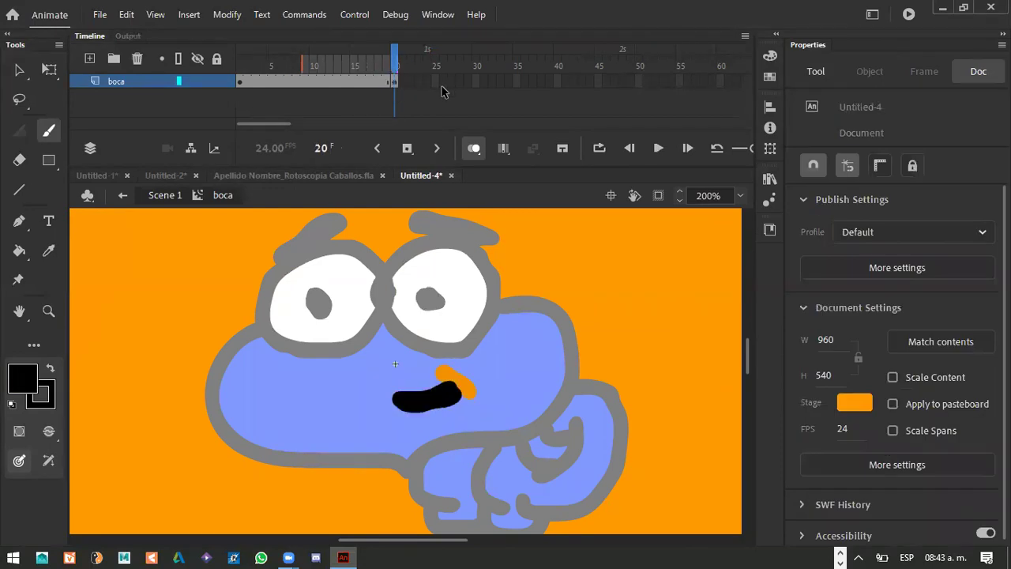
# Insert a keyframe at frame 25 of the boca layer and paint a rounded open mouth there instead
pyautogui.click(435, 81)
pyautogui.press('F6')
pyautogui.press('Escape')
pyautogui.moveTo(416, 391)
pyautogui.mouseDown()
pyautogui.moveTo(446, 392)
pyautogui.moveTo(424, 392)
pyautogui.moveTo(435, 394)
pyautogui.moveTo(423, 379)
pyautogui.moveTo(430, 405)
pyautogui.moveTo(416, 389)
pyautogui.moveTo(432, 411)
pyautogui.moveTo(429, 378)
pyautogui.moveTo(418, 395)
pyautogui.moveTo(434, 387)
pyautogui.moveTo(428, 410)
pyautogui.moveTo(438, 384)
pyautogui.moveTo(416, 399)
pyautogui.moveTo(434, 379)
pyautogui.moveTo(423, 401)
pyautogui.moveTo(433, 378)
pyautogui.mouseUp()
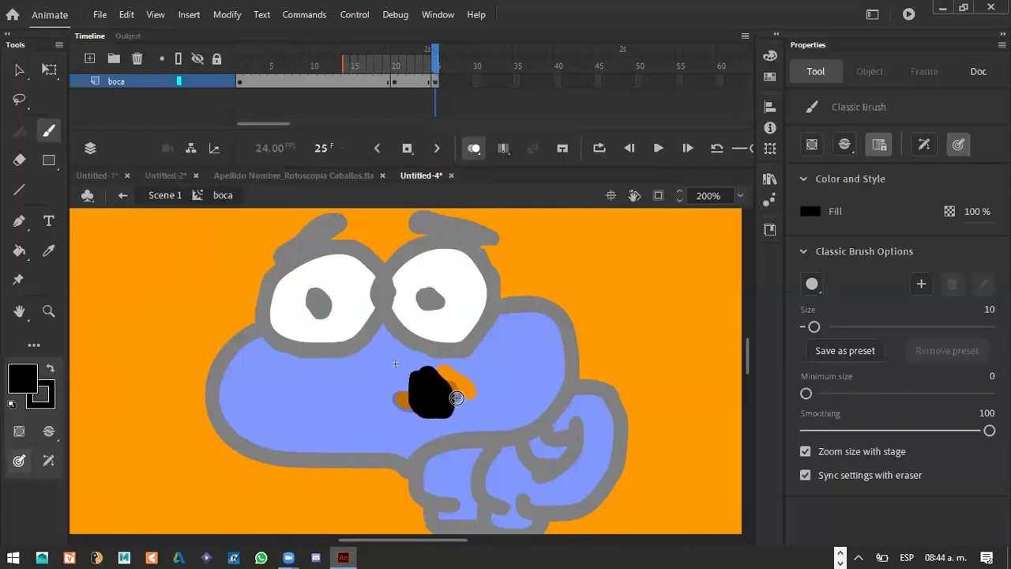
# Insert a keyframe at frame 29 and replace its mouth with a wide, flat black shape
pyautogui.click(468, 83)
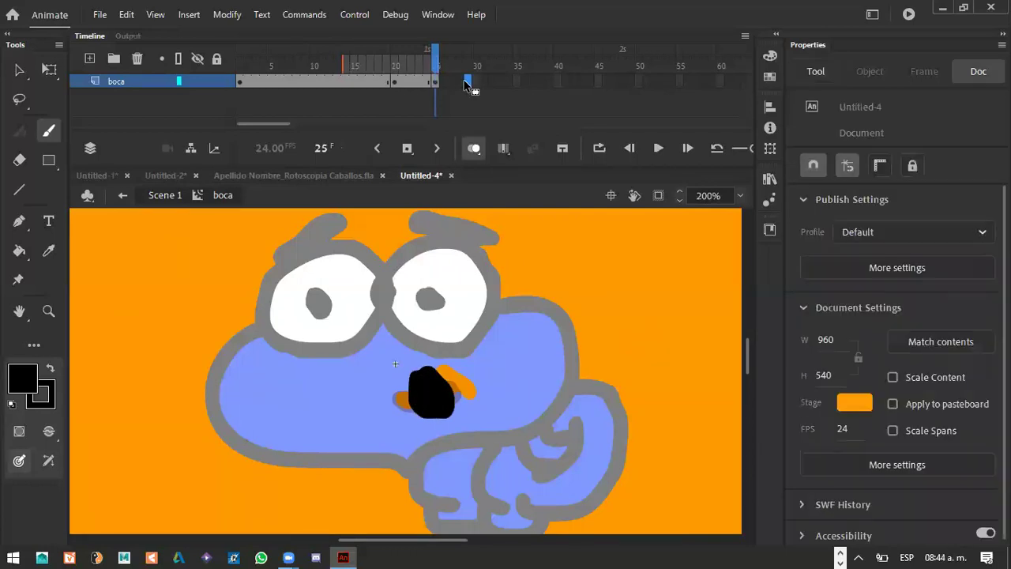
pyautogui.press('F6')
pyautogui.press('Delete')
pyautogui.moveTo(419, 399)
pyautogui.mouseDown()
pyautogui.moveTo(454, 391)
pyautogui.moveTo(397, 397)
pyautogui.moveTo(466, 391)
pyautogui.moveTo(392, 399)
pyautogui.mouseUp()
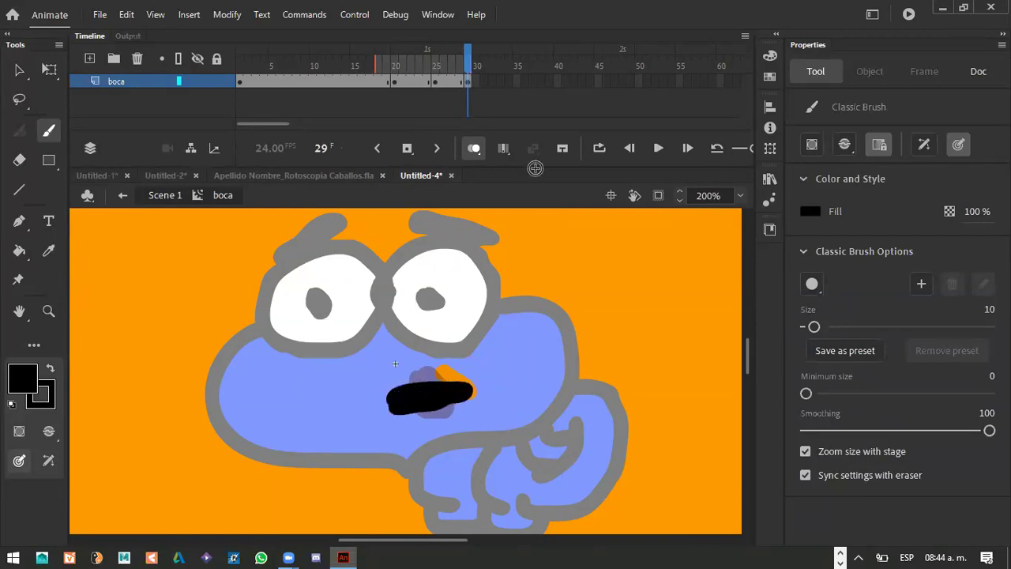
# Insert a blank keyframe at frame 33 and paint a tall, slanted oval mouth
pyautogui.click(500, 82)
pyautogui.press('F7')
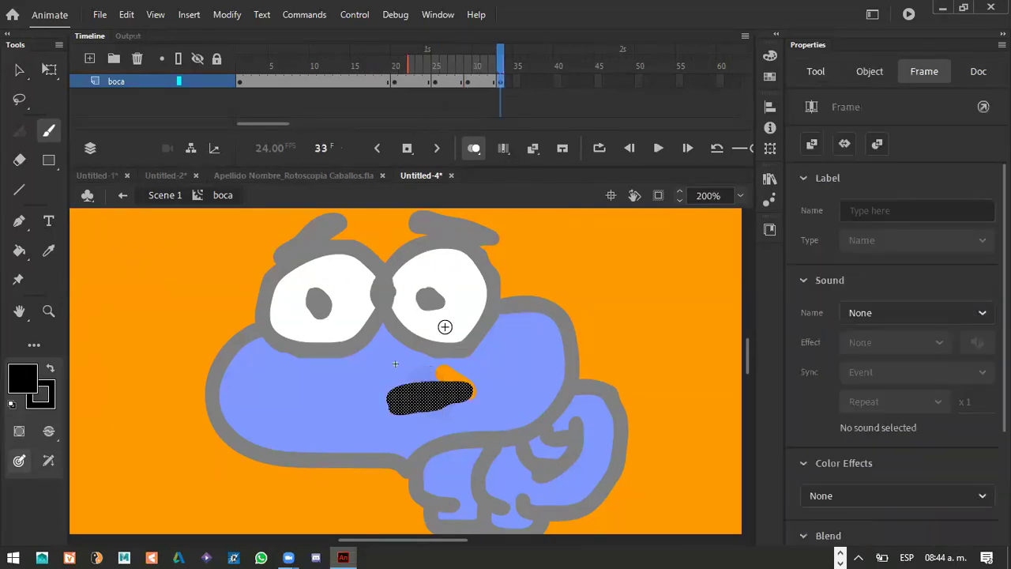
pyautogui.moveTo(428, 389)
pyautogui.mouseDown()
pyautogui.moveTo(424, 406)
pyautogui.moveTo(433, 372)
pyautogui.mouseUp()
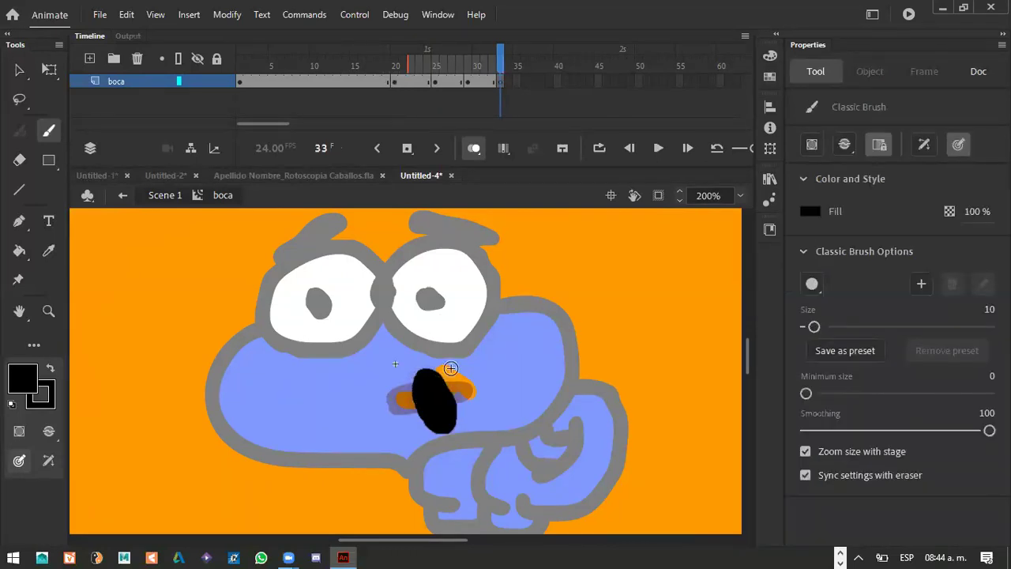
# Insert a blank keyframe at frame 36 and paint a small, tilted oval mouth
pyautogui.click(551, 82)
pyautogui.click(525, 82)
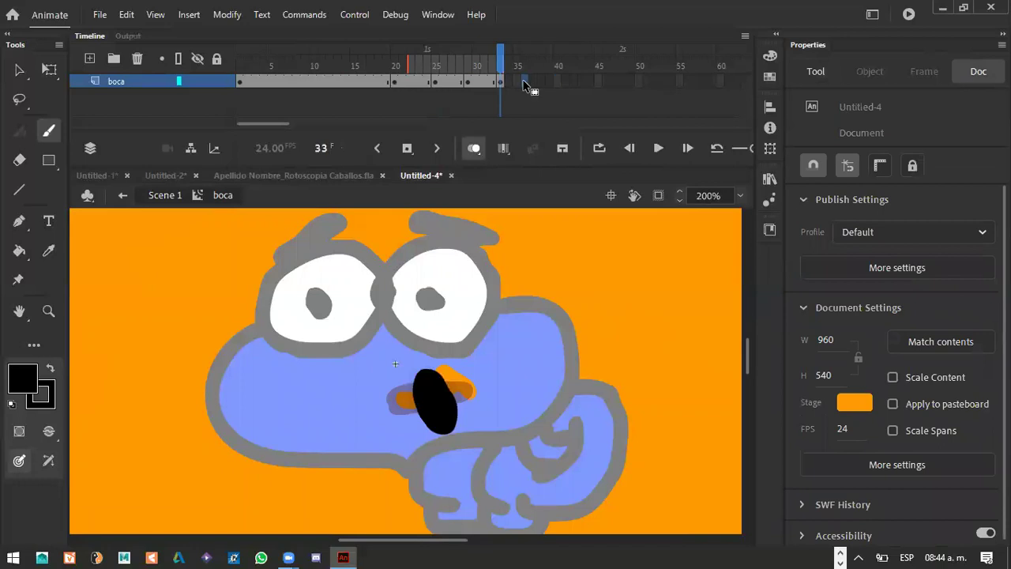
pyautogui.press('F5')
pyautogui.press('F7')
pyautogui.moveTo(429, 395); pyautogui.dragTo(454, 386)
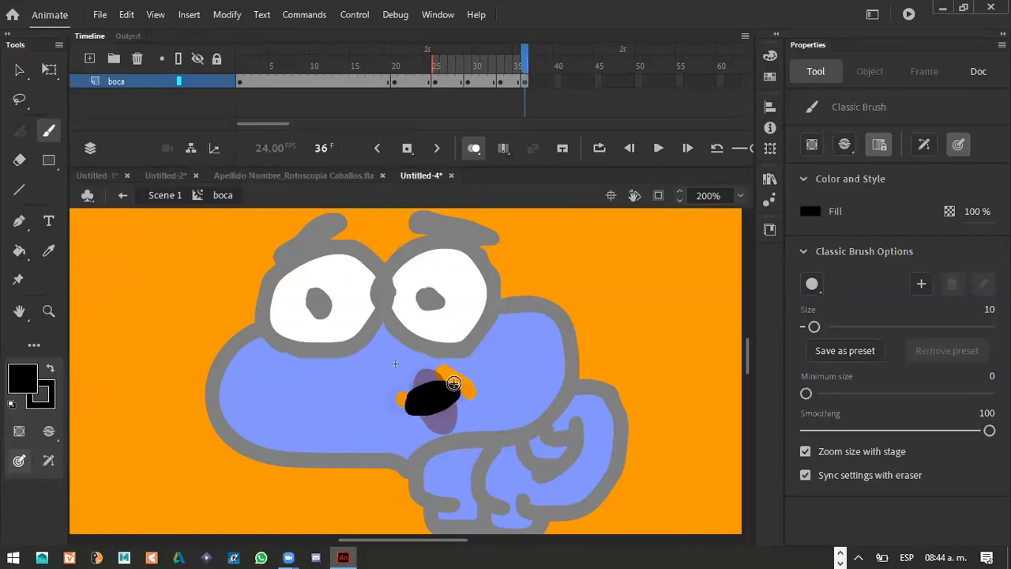
# Insert a keyframe right after frame 36 with the same mouth and move it to frame 40
pyautogui.press('F6')
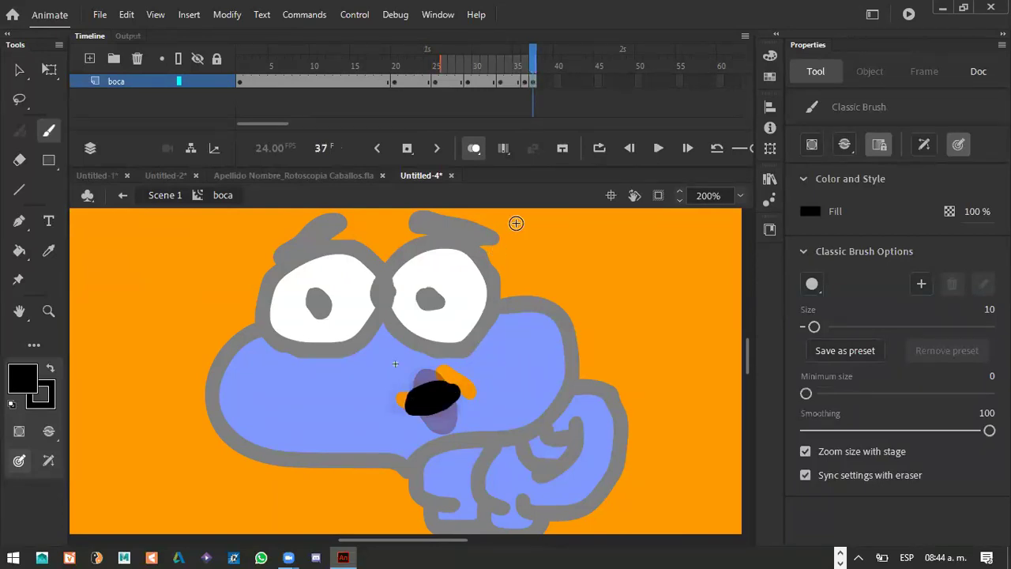
pyautogui.click(543, 79)
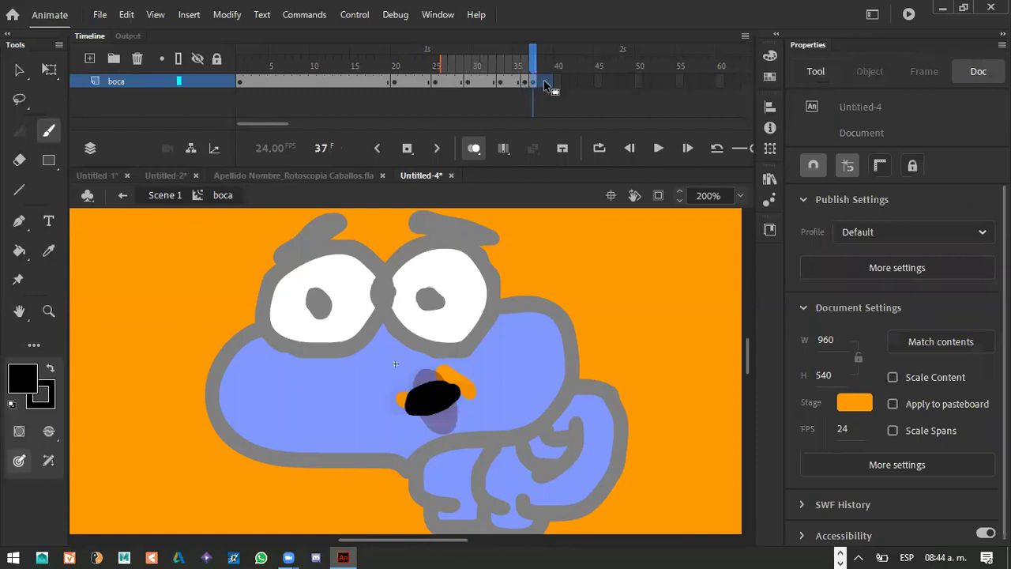
pyautogui.click(534, 81)
pyautogui.moveTo(553, 86); pyautogui.dragTo(559, 84)
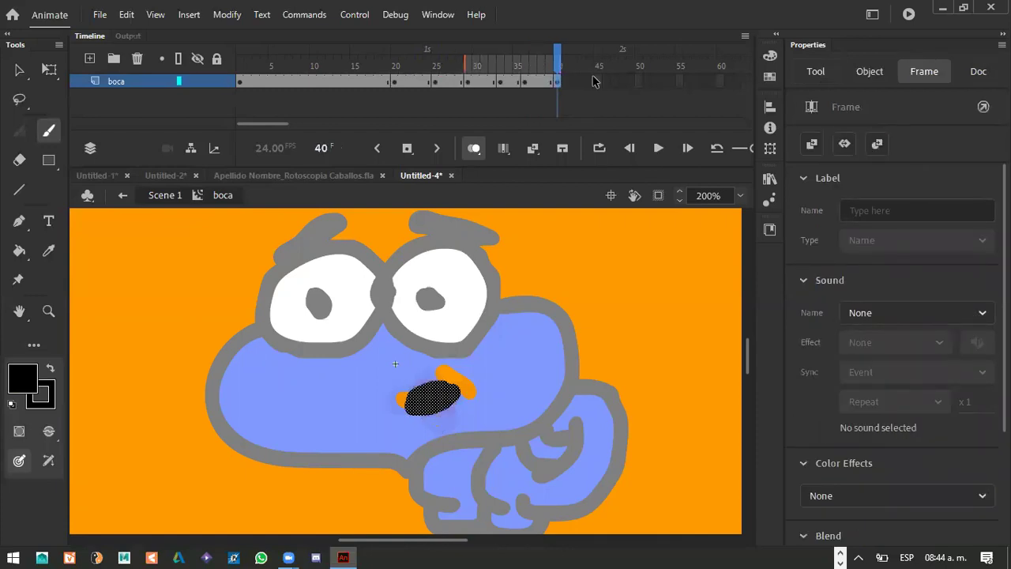
# Delete the copied mouth at frame 40 and repaint the original smile shape in black with the Classic Brush
pyautogui.click(590, 82)
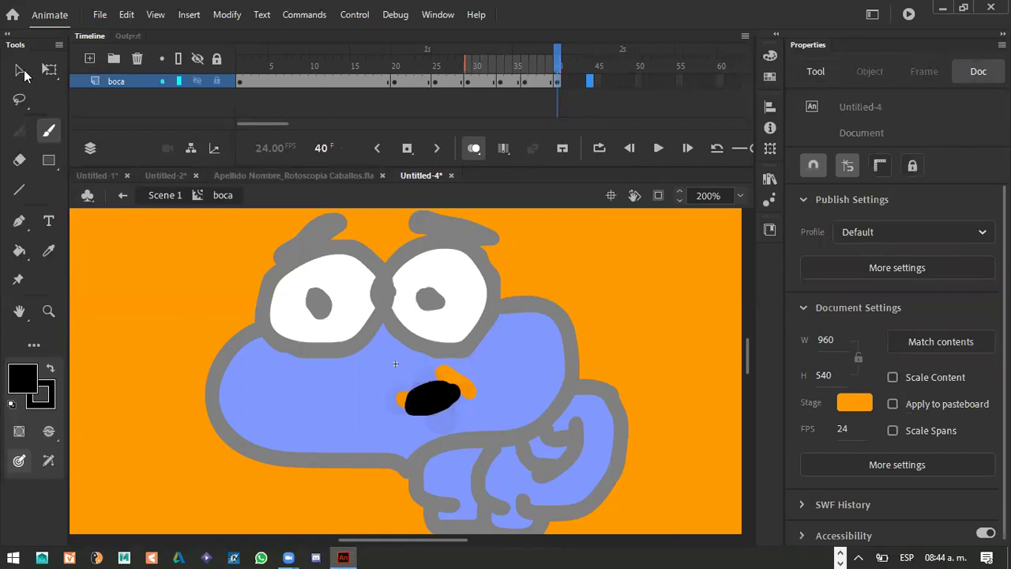
pyautogui.press('v')
pyautogui.click(442, 403)
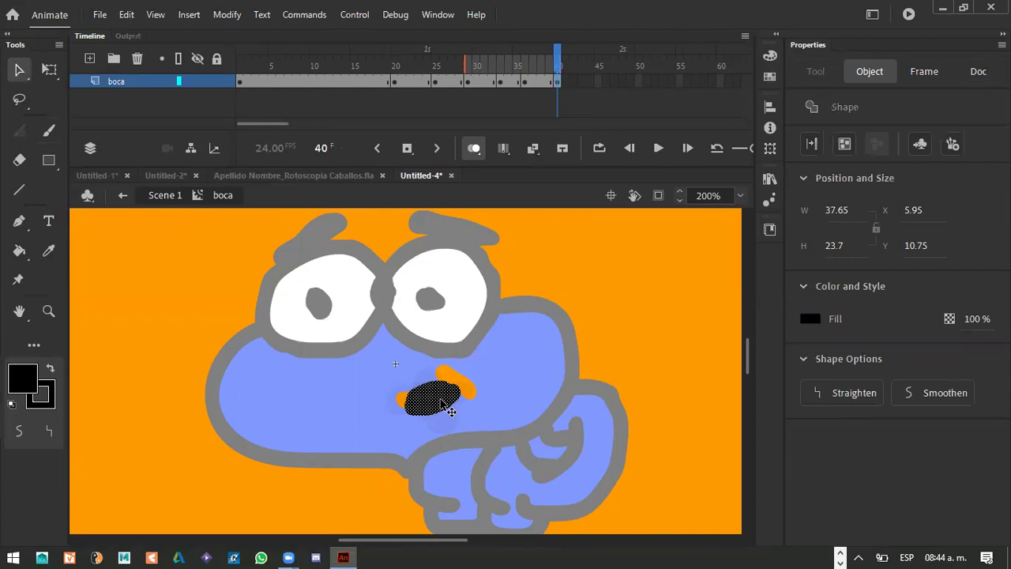
pyautogui.press('Delete')
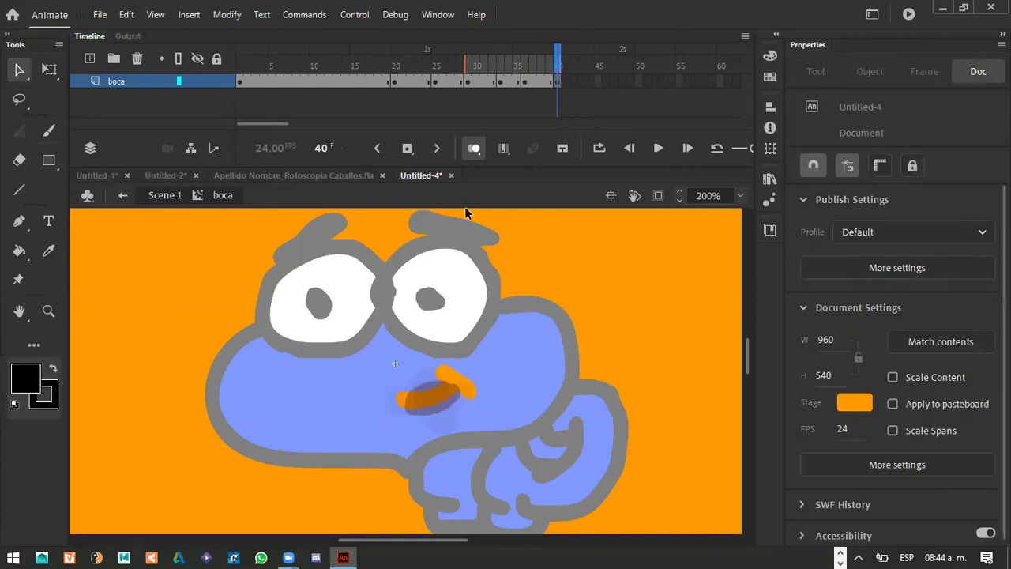
pyautogui.click(48, 133)
pyautogui.moveTo(395, 400)
pyautogui.mouseDown()
pyautogui.moveTo(450, 392)
pyautogui.moveTo(446, 373)
pyautogui.moveTo(457, 386)
pyautogui.moveTo(442, 371)
pyautogui.moveTo(470, 390)
pyautogui.moveTo(447, 380)
pyautogui.mouseUp()
# Test the movie and leave the boca symbol to return to Scene 1
pyautogui.hotkey('ctrl', 'Return')
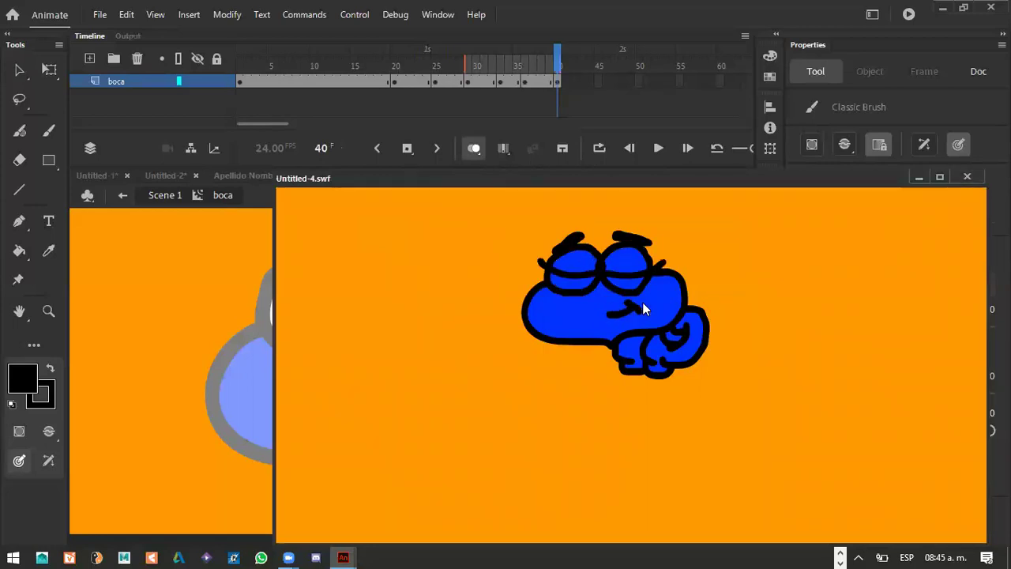
pyautogui.click(966, 175)
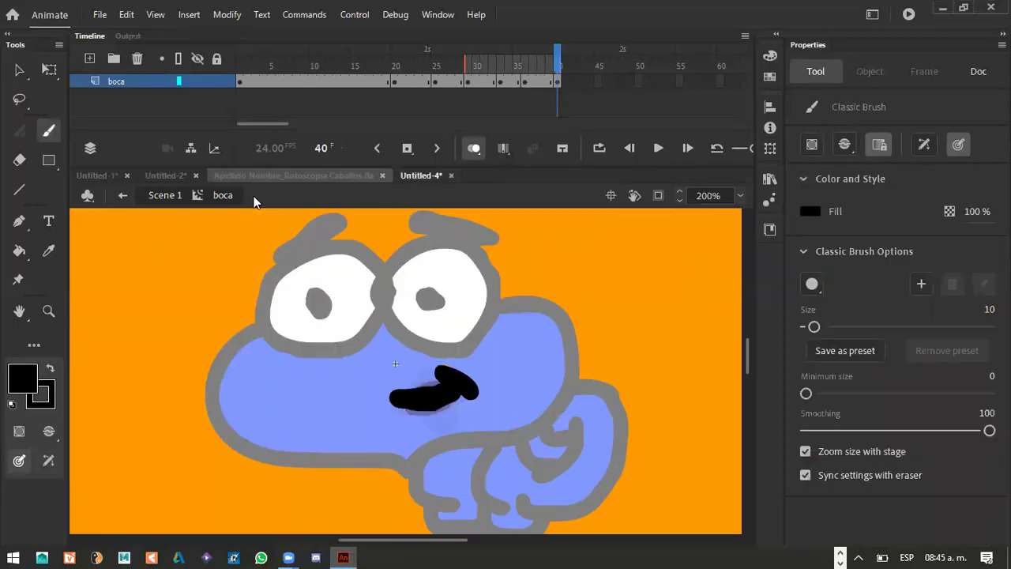
pyautogui.click(165, 198)
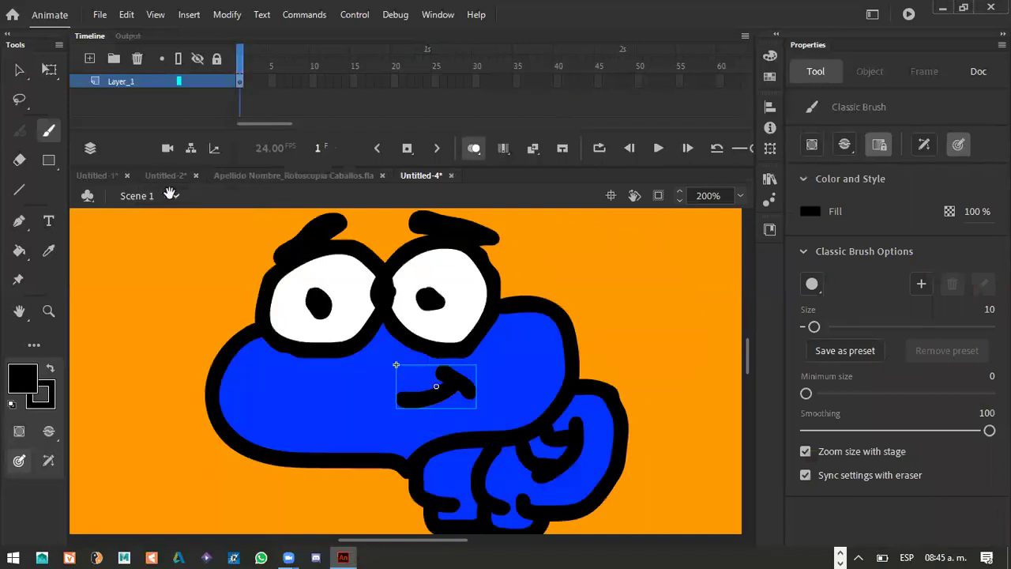
# Move the boca symbol off its place and fill the orange gap beneath it with the face's blue
pyautogui.click(19, 69)
pyautogui.moveTo(453, 390); pyautogui.dragTo(537, 369)
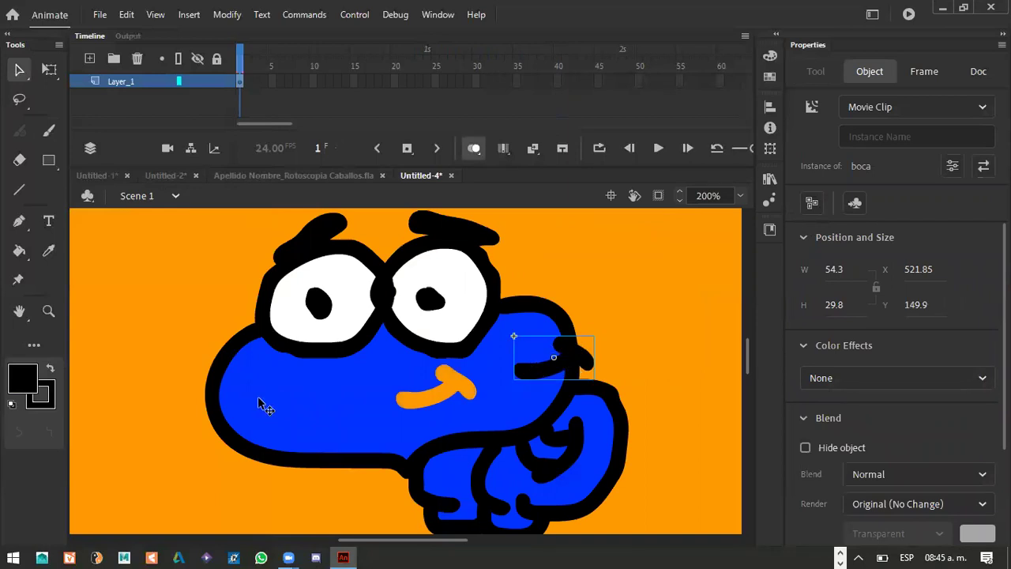
pyautogui.press('i')
pyautogui.click(363, 390)
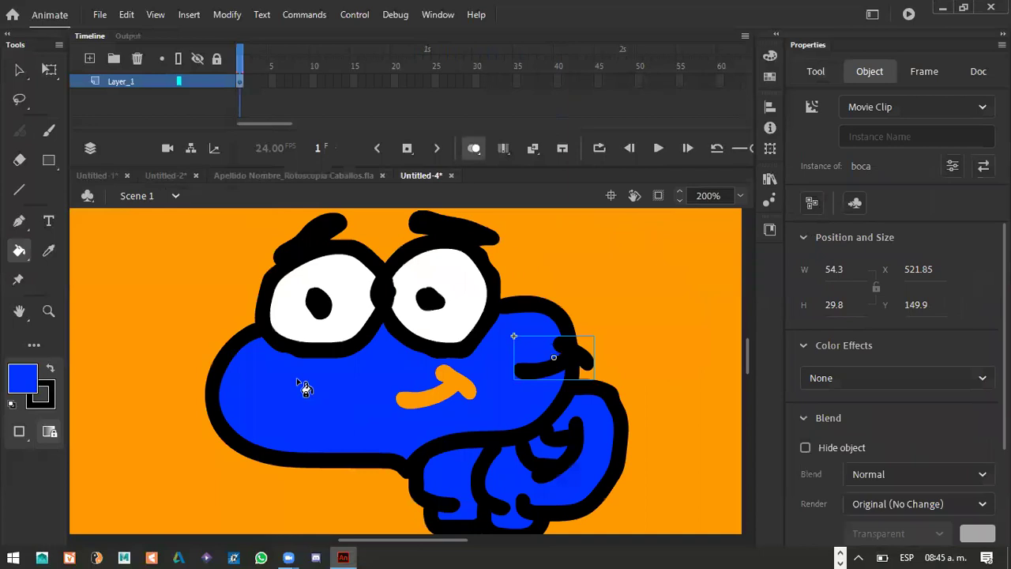
pyautogui.click(436, 403)
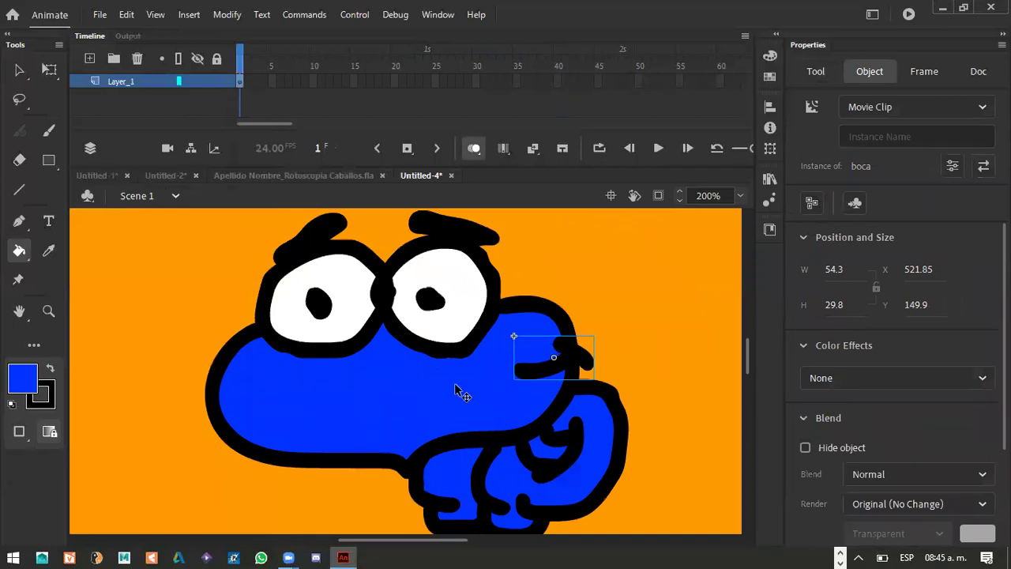
# Move the boca symbol back onto the face below the eyes, testing the movie to check its placement
pyautogui.press('v')
pyautogui.moveTo(537, 372)
pyautogui.mouseDown()
pyautogui.moveTo(404, 409)
pyautogui.moveTo(316, 416)
pyautogui.moveTo(354, 417)
pyautogui.mouseUp()
pyautogui.hotkey('ctrl', 'Return')
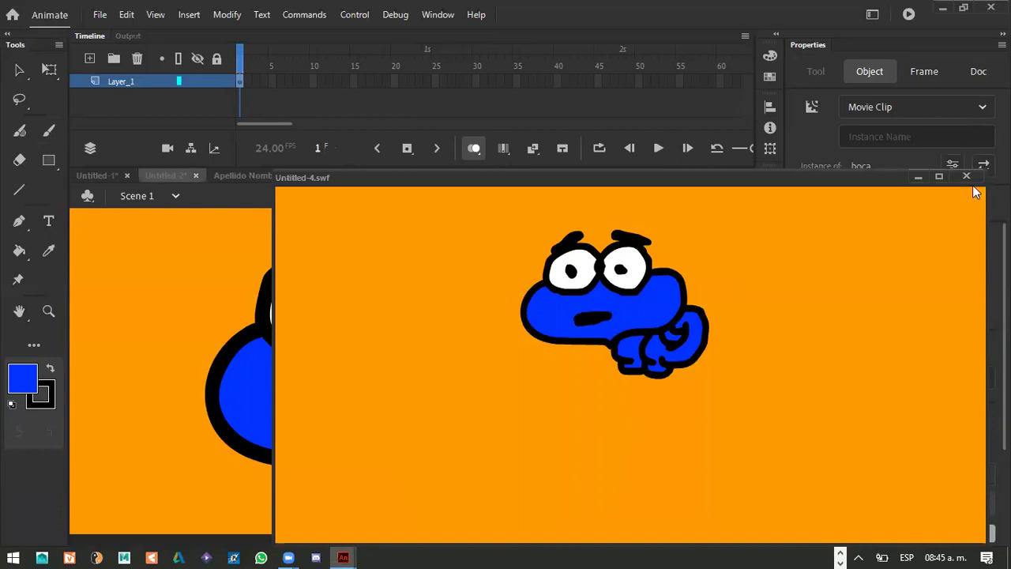
pyautogui.moveTo(389, 398); pyautogui.dragTo(447, 383)
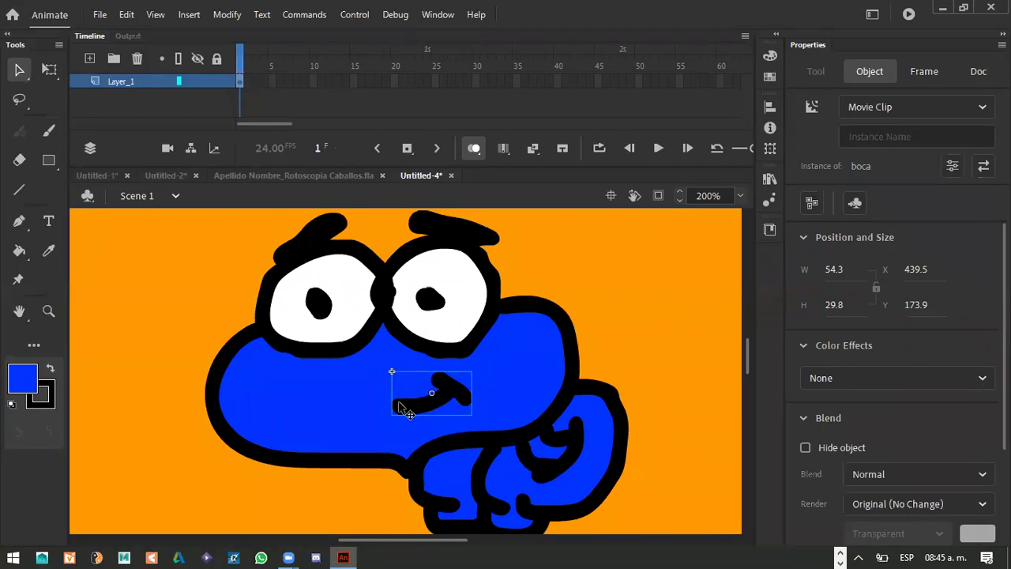
# Draw two long black antennae above the eyebrows with the Classic Brush
pyautogui.scroll(-3, 399, 407)
pyautogui.scroll(6, 404, 398)
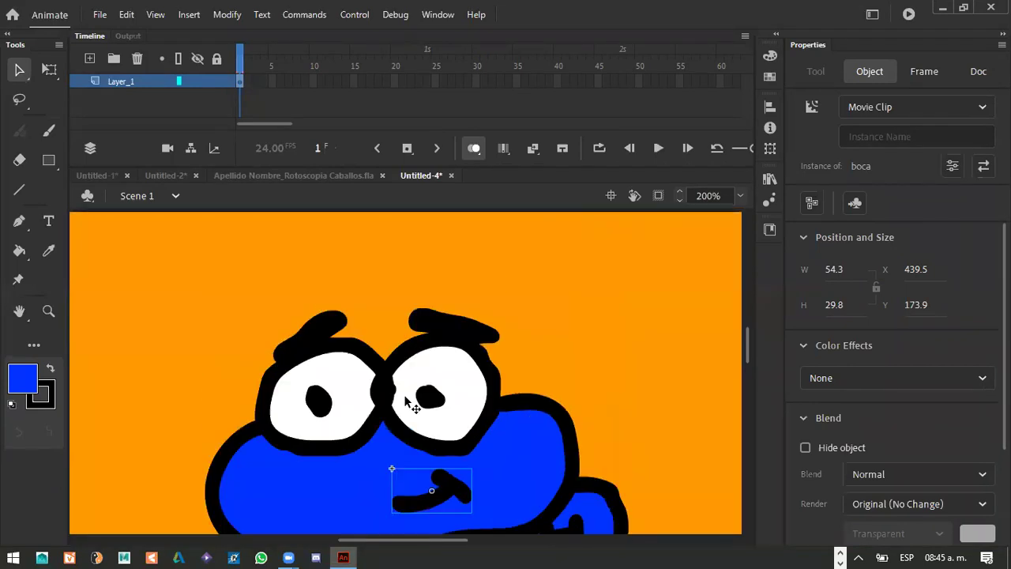
pyautogui.click(49, 131)
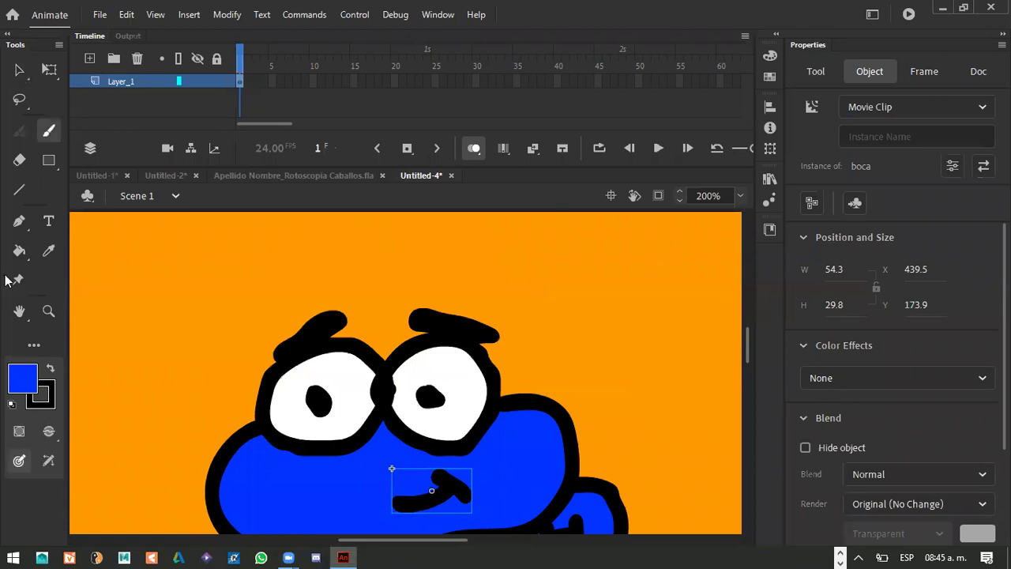
pyautogui.click(28, 380)
pyautogui.click(99, 229)
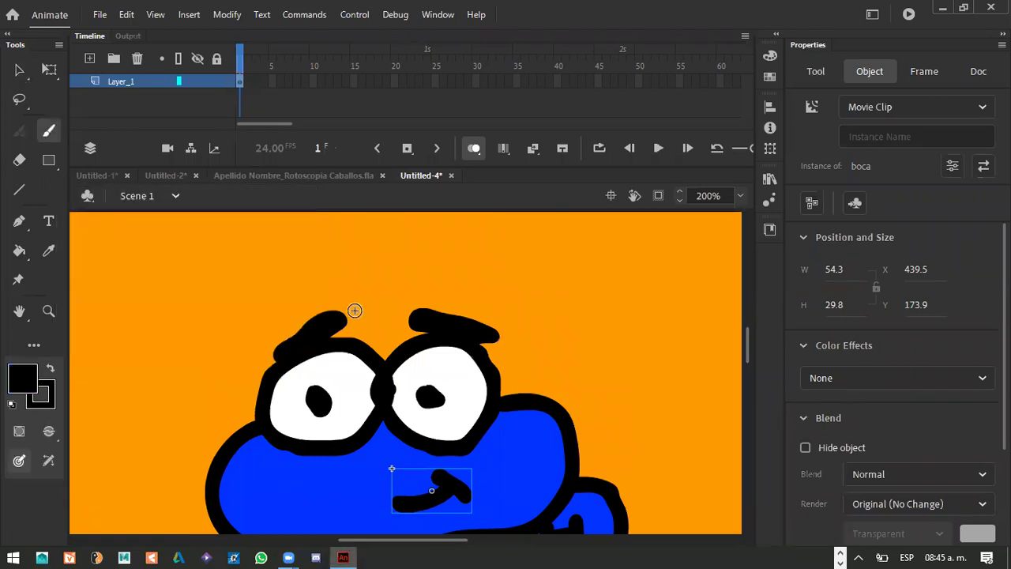
pyautogui.moveTo(340, 281)
pyautogui.mouseDown()
pyautogui.moveTo(384, 247)
pyautogui.moveTo(668, 275)
pyautogui.mouseUp()
pyautogui.moveTo(394, 287)
pyautogui.mouseDown()
pyautogui.moveTo(457, 275)
pyautogui.moveTo(653, 315)
pyautogui.mouseUp()
# Convert both antennae together into a movie clip symbol named antenas
pyautogui.click(20, 69)
pyautogui.click(471, 265)
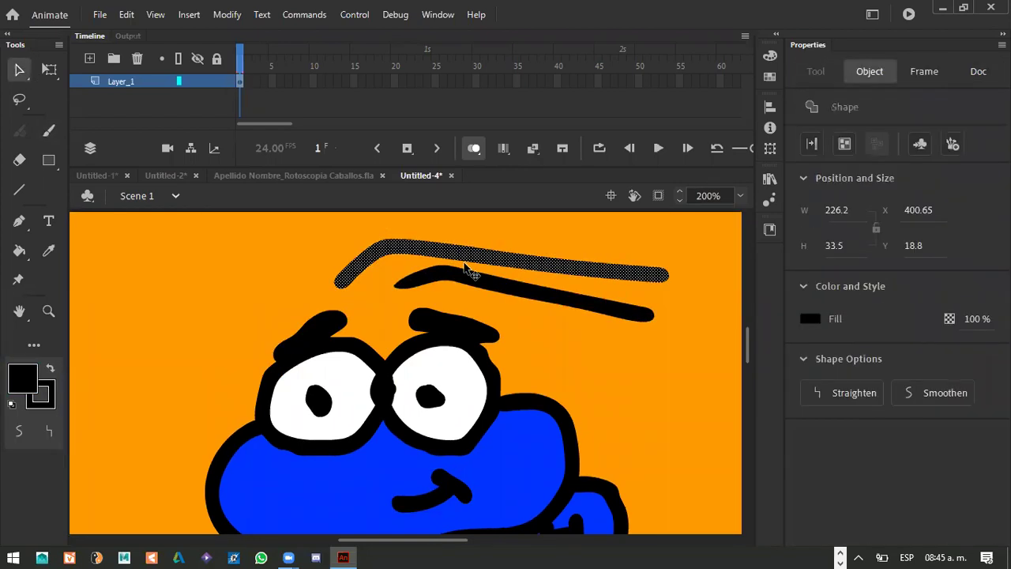
pyautogui.keyDown('shift'); pyautogui.click(480, 289); pyautogui.keyUp('shift')
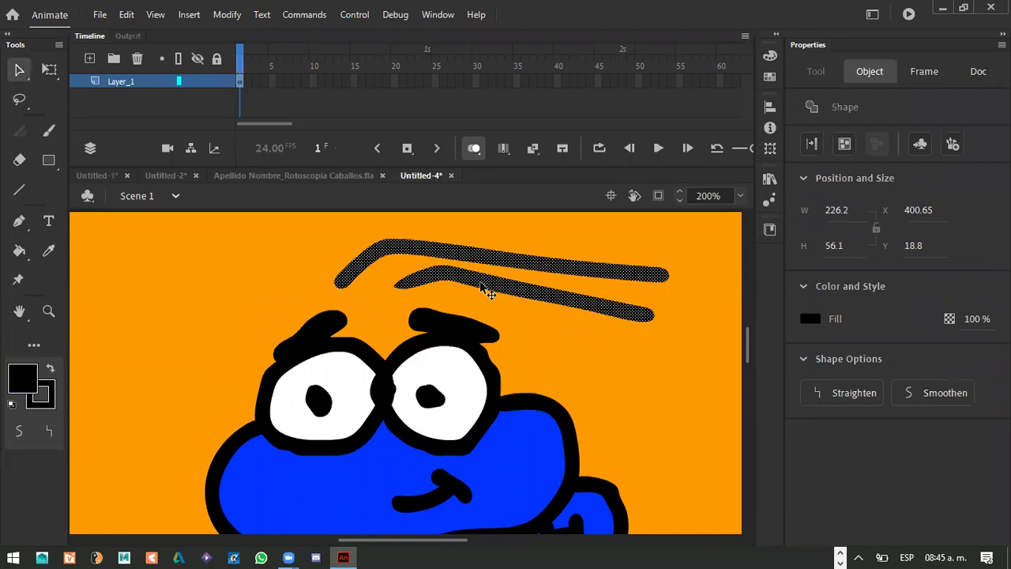
pyautogui.press('F8')
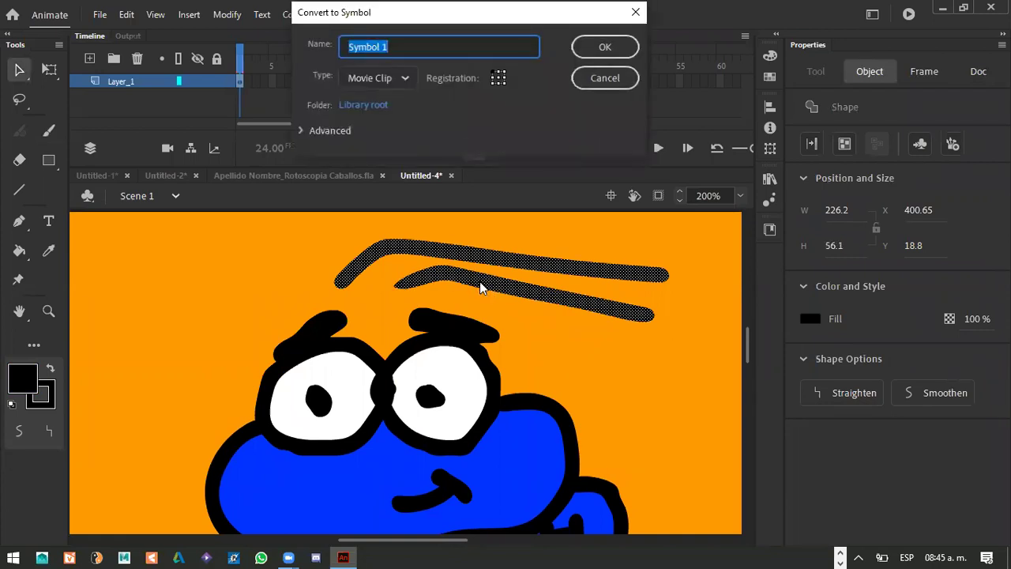
pyautogui.write('antenas')
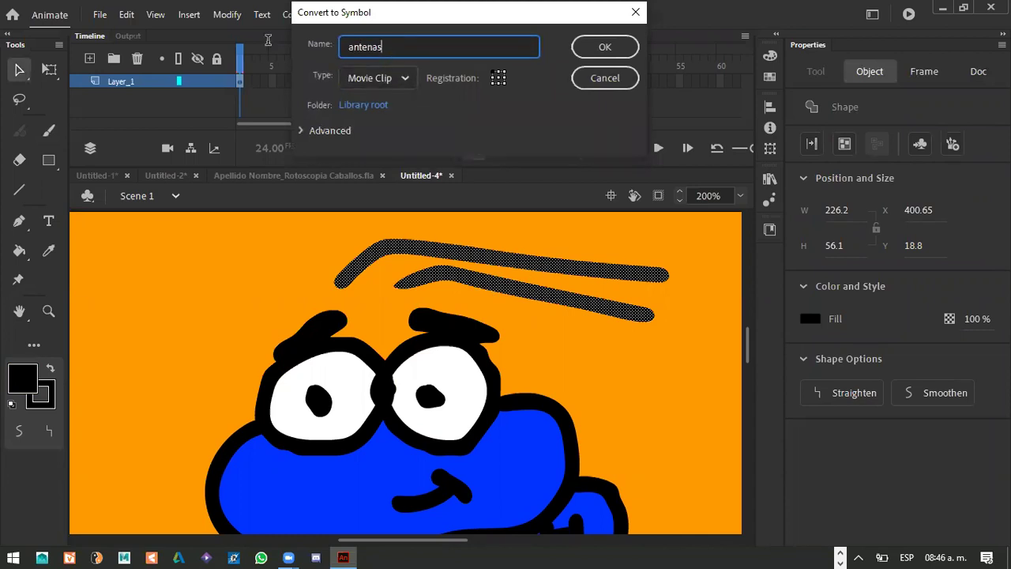
pyautogui.hotkey('ctrl', 'a')
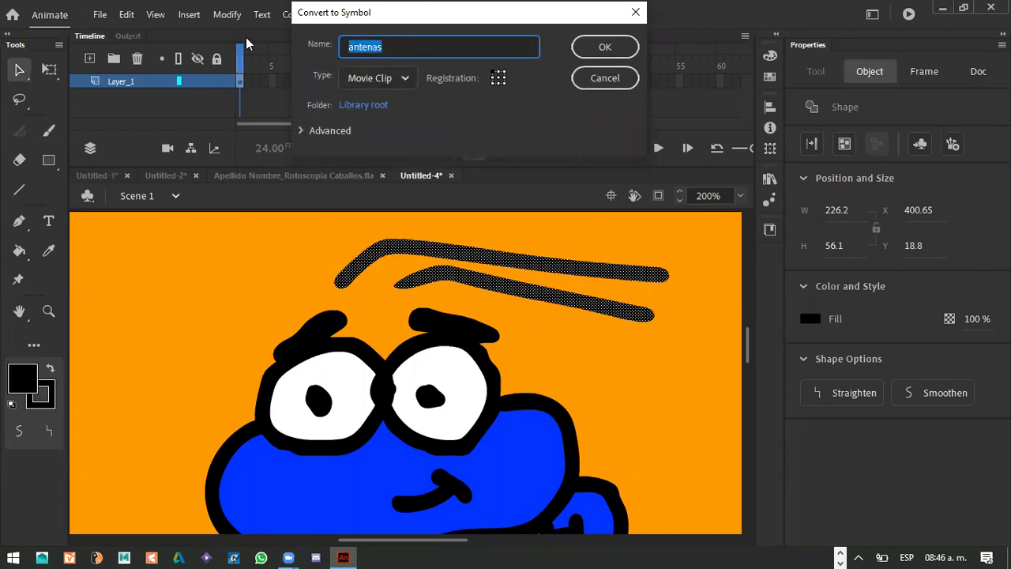
pyautogui.click(603, 45)
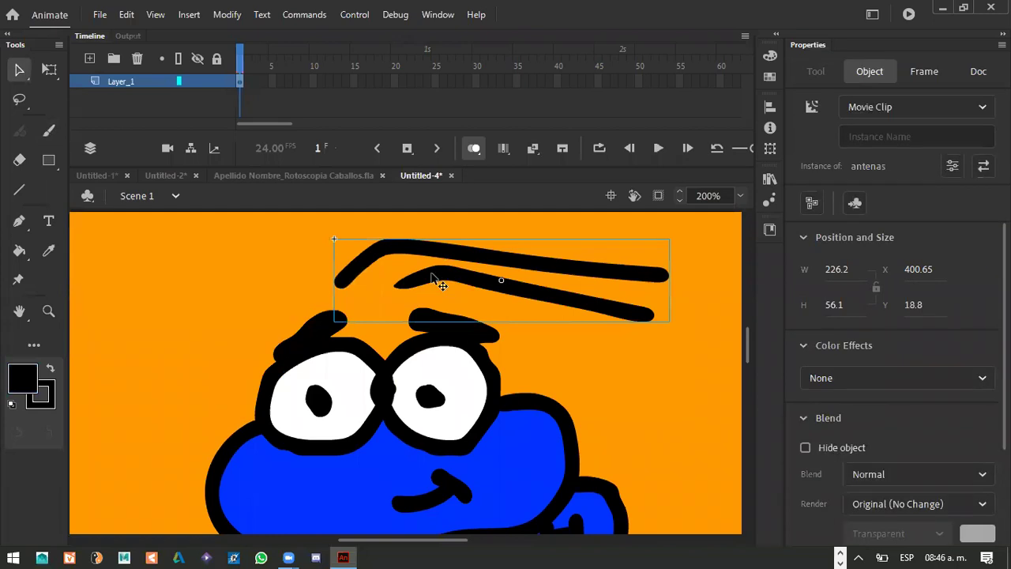
# Open the antenas symbol for editing and rename its layer as antenas
pyautogui.doubleClick(435, 278)
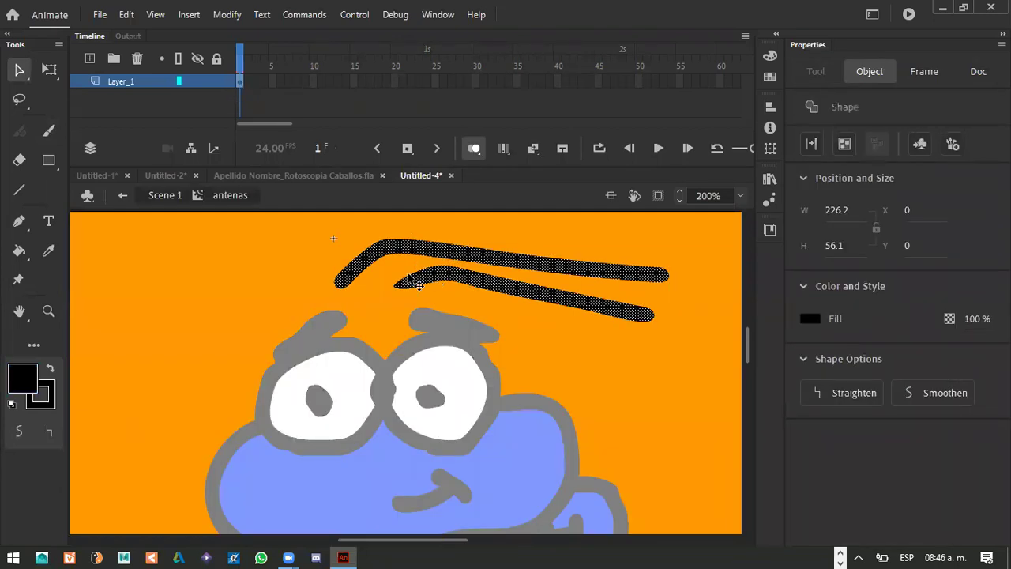
pyautogui.click(425, 308)
pyautogui.doubleClick(520, 323)
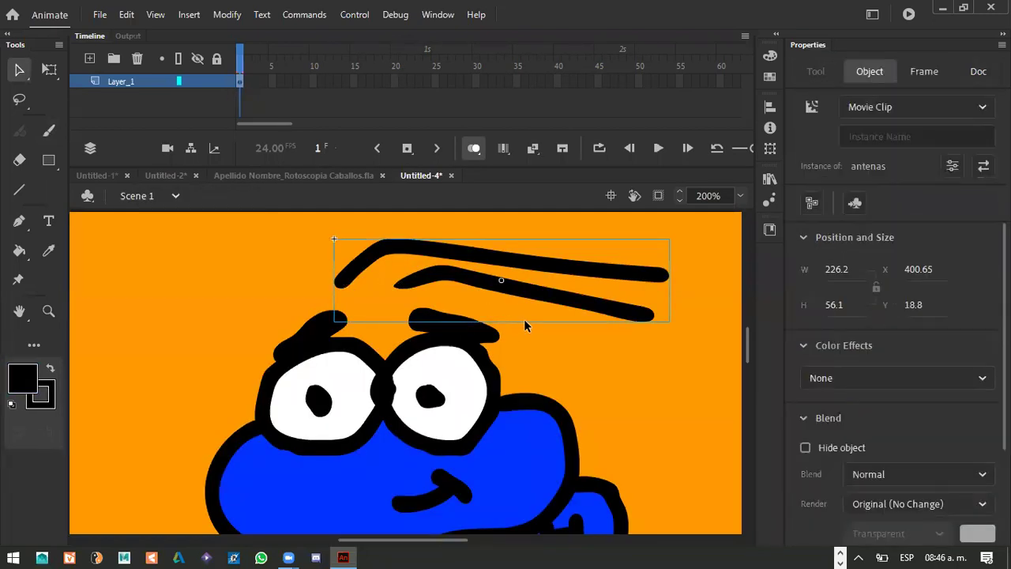
pyautogui.click(524, 320)
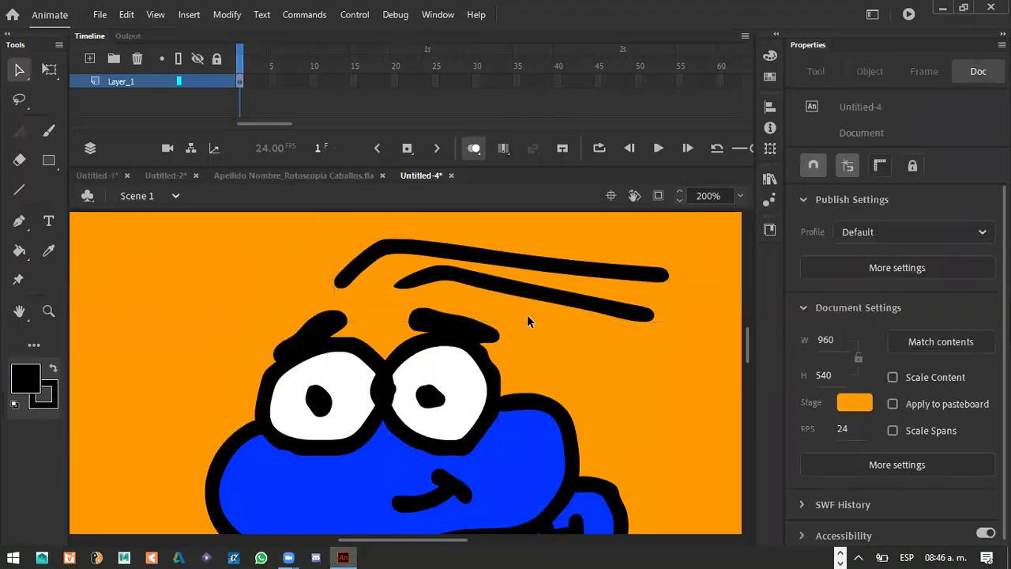
pyautogui.click(550, 300)
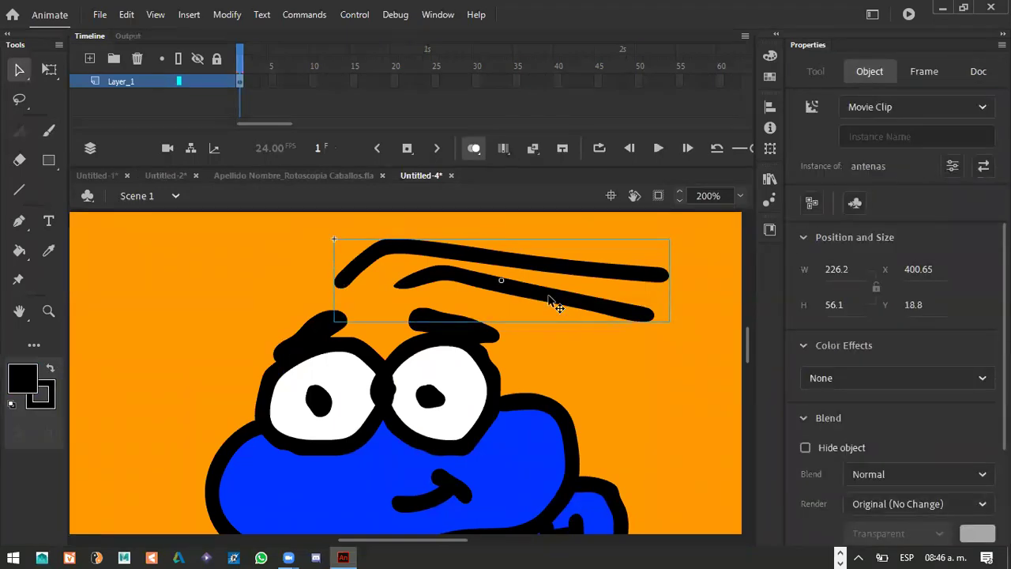
pyautogui.doubleClick(553, 303)
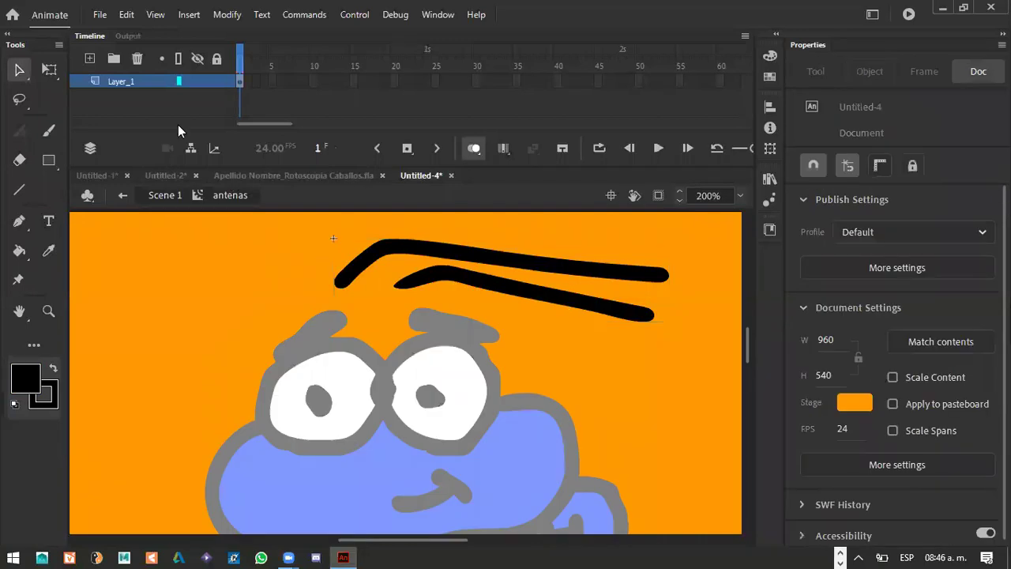
pyautogui.doubleClick(136, 81)
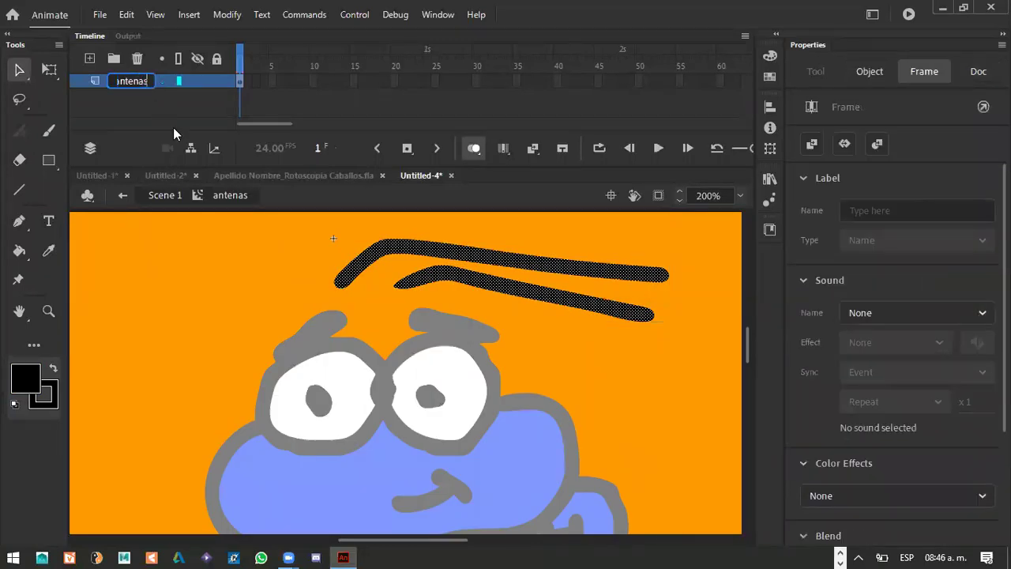
pyautogui.press('Return')
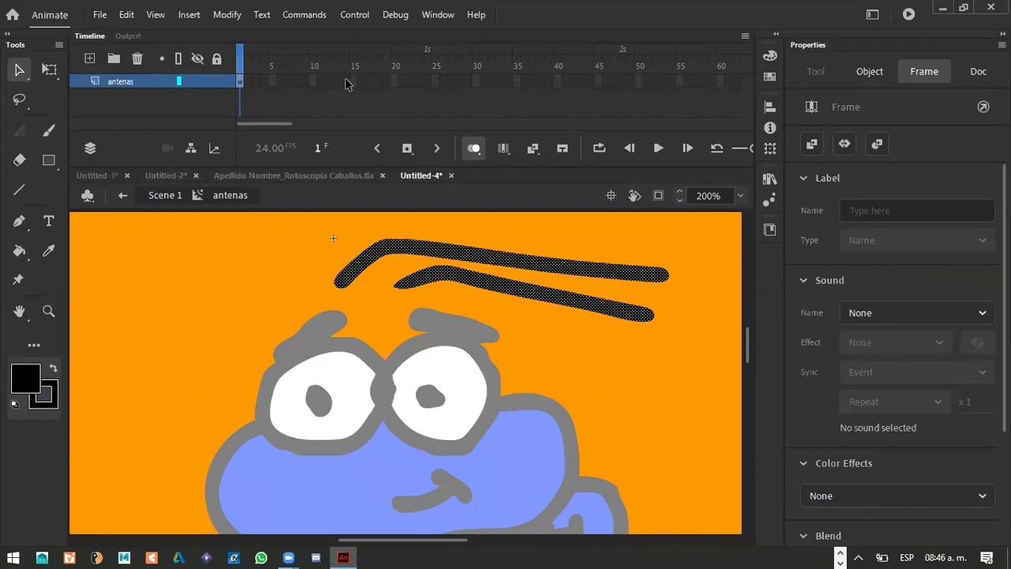
# Insert a blank keyframe at frame 30 of the antenas layer, keeping onion skinning on to show the straight antennae
pyautogui.click(477, 82)
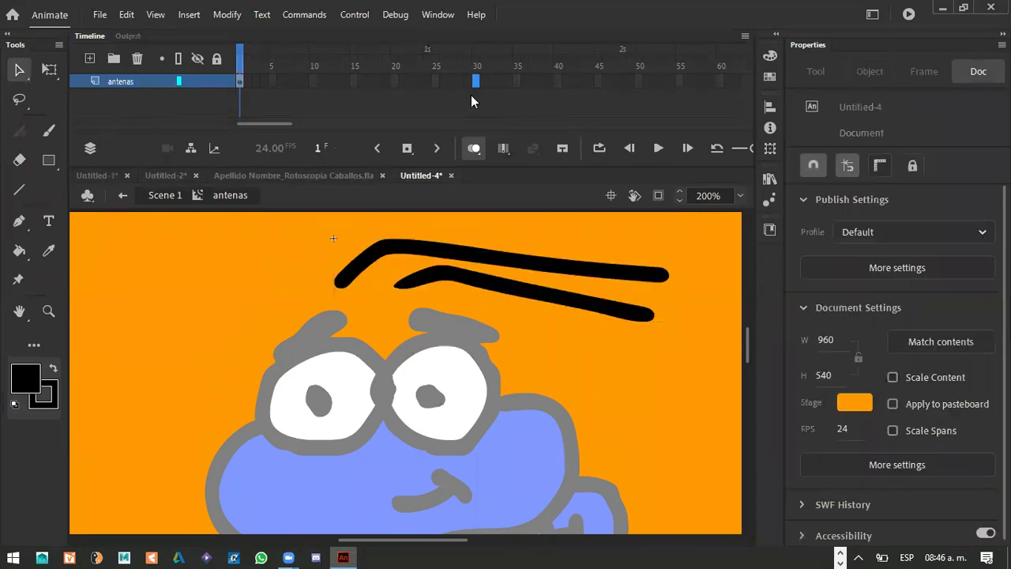
pyautogui.press('F5')
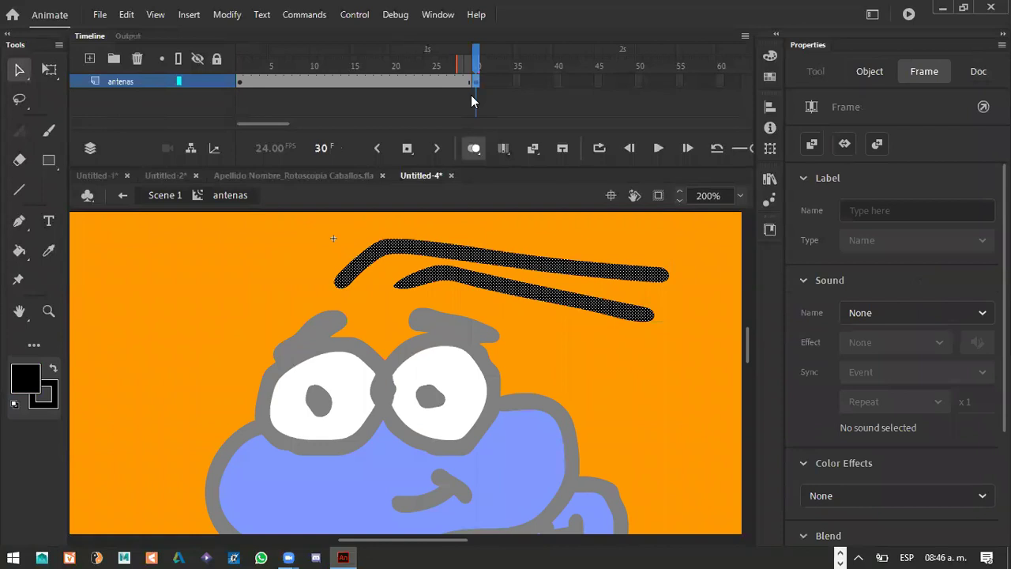
pyautogui.click(471, 95)
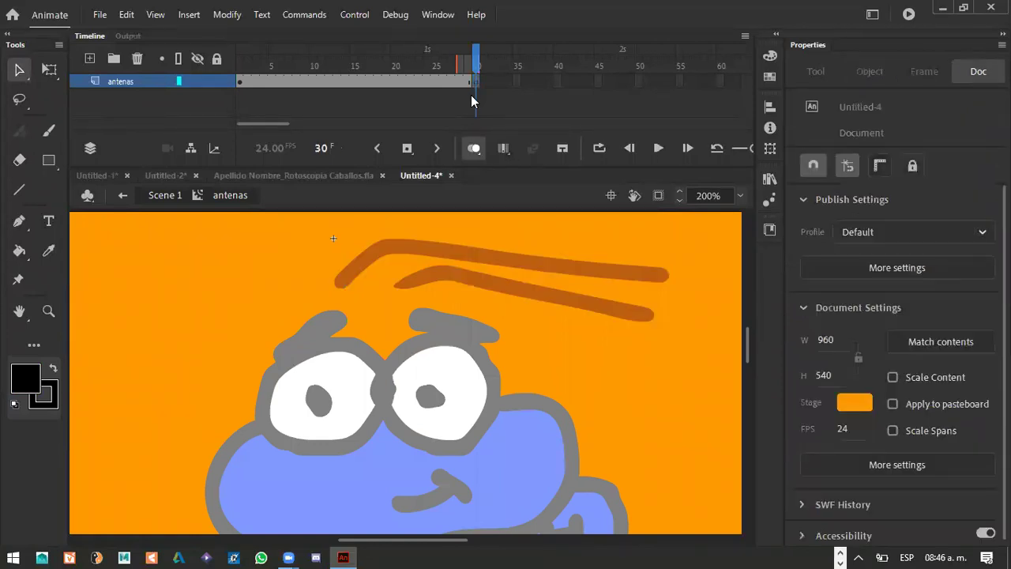
pyautogui.click(471, 154)
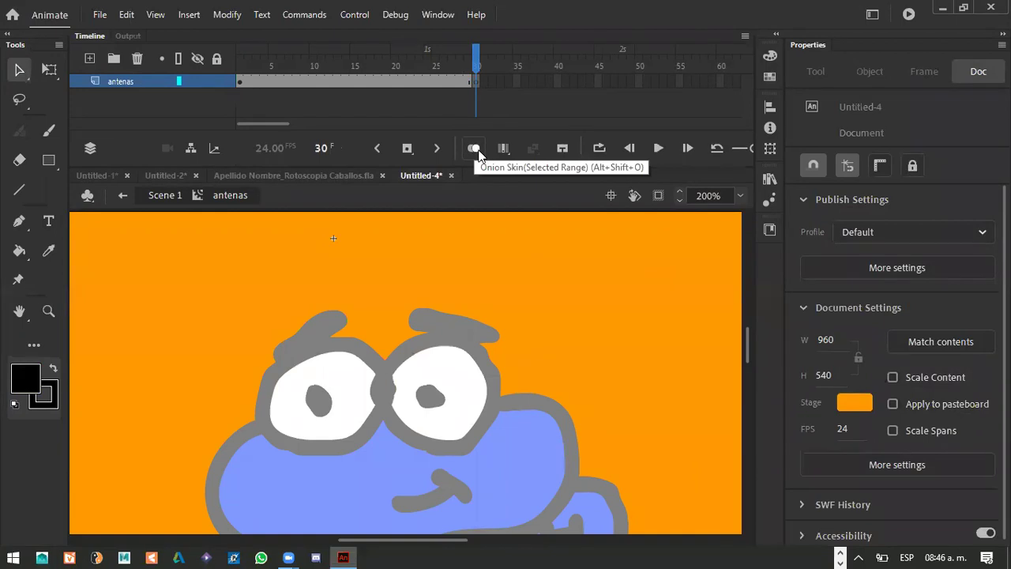
pyautogui.click(474, 149)
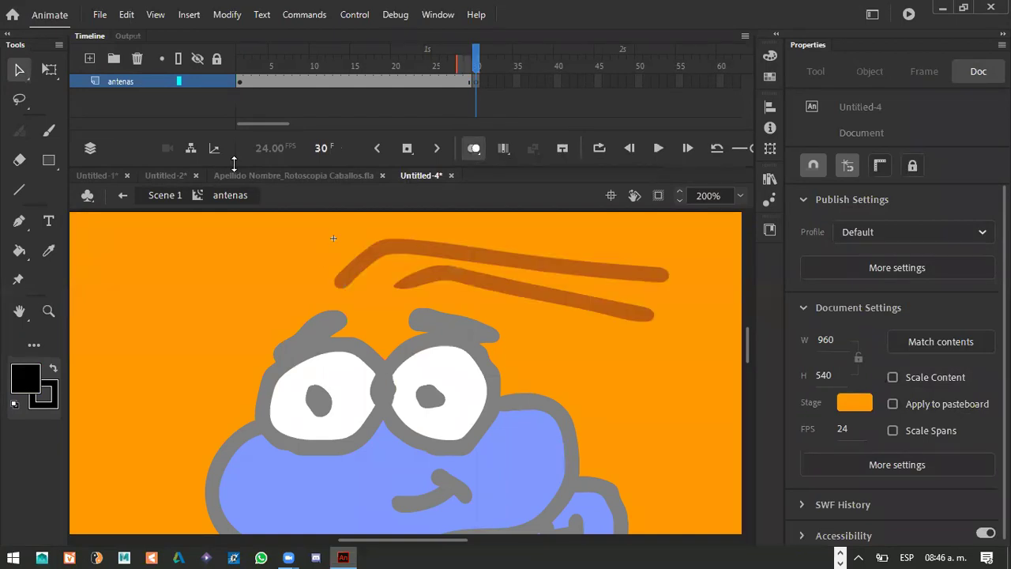
# Draw two wavy black antennae at frame 30 with the Classic Brush, starting from the bases of the onion-skinned ones
pyautogui.click(48, 130)
pyautogui.moveTo(395, 283)
pyautogui.mouseDown()
pyautogui.moveTo(438, 271)
pyautogui.moveTo(601, 306)
pyautogui.mouseUp()
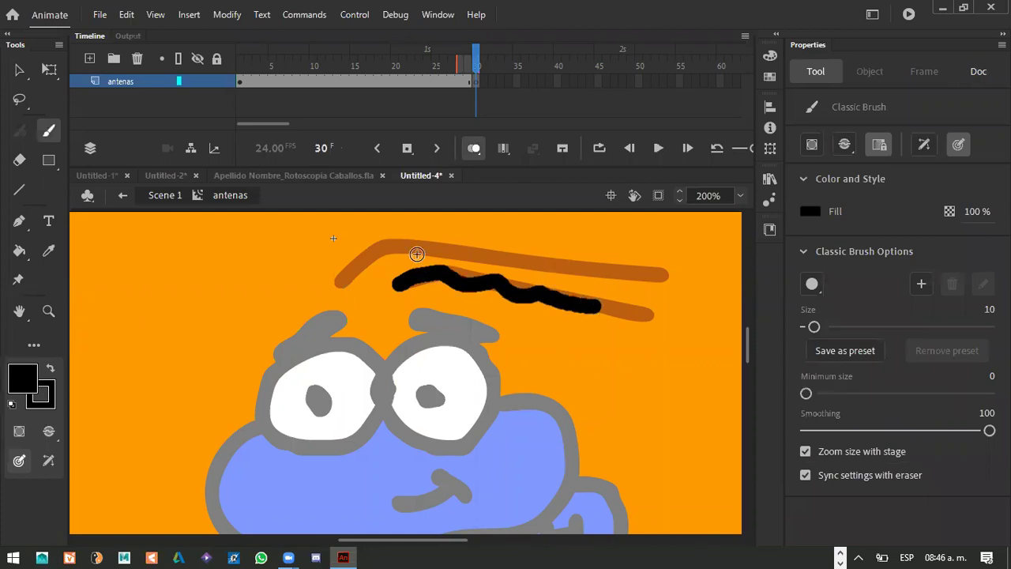
pyautogui.moveTo(340, 281)
pyautogui.mouseDown()
pyautogui.moveTo(384, 249)
pyautogui.moveTo(463, 237)
pyautogui.moveTo(646, 243)
pyautogui.mouseUp()
# Extend the wavy antennae pose to frame 40 and test the movie
pyautogui.moveTo(475, 57); pyautogui.dragTo(478, 58)
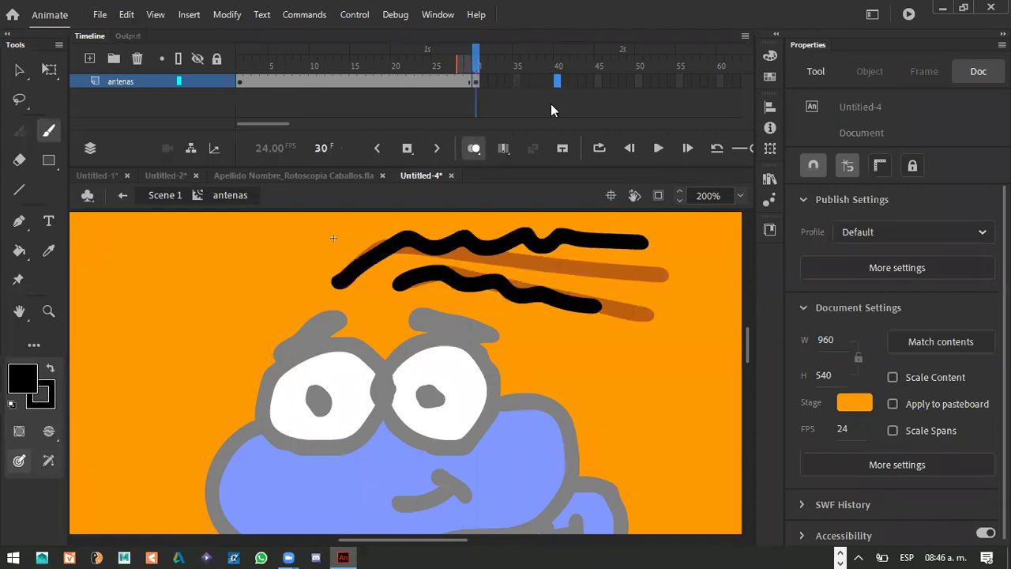
pyautogui.press('F5')
pyautogui.hotkey('ctrl', 'Return')
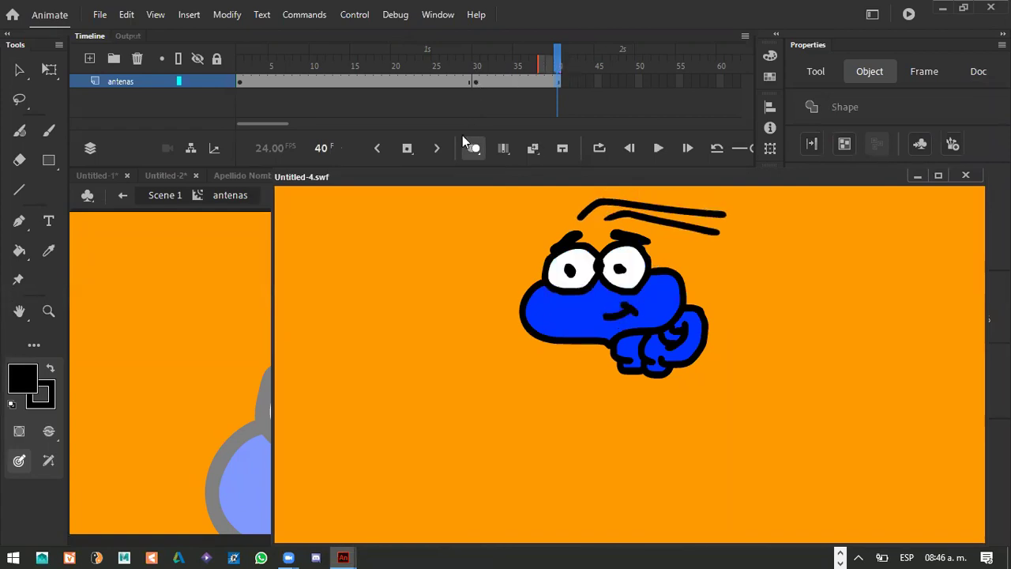
pyautogui.click(964, 177)
# Turn off onion skinning and remove frames from the straight antennae pose so that it ends at frame 10
pyautogui.click(289, 79)
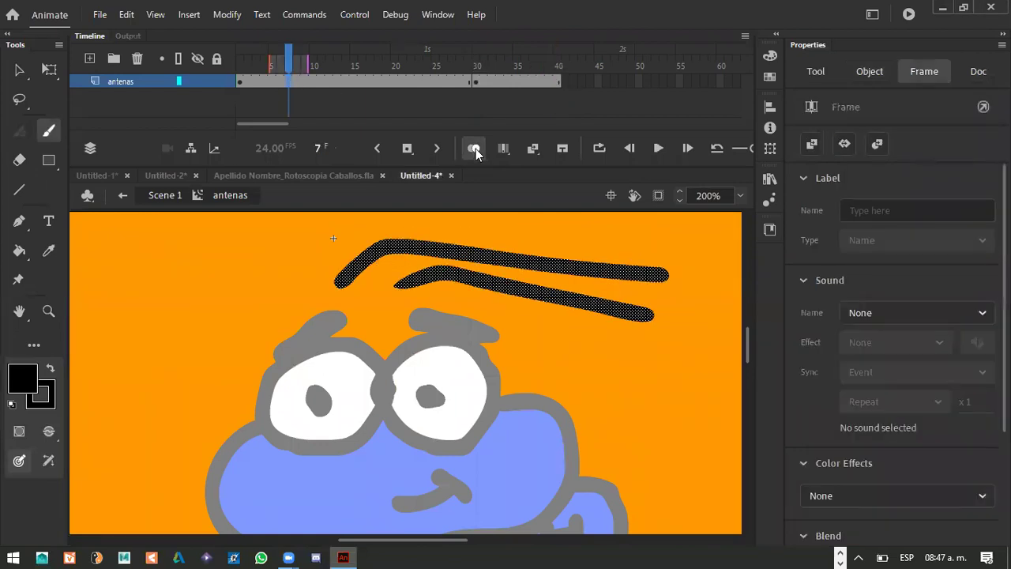
pyautogui.click(475, 150)
pyautogui.click(283, 83)
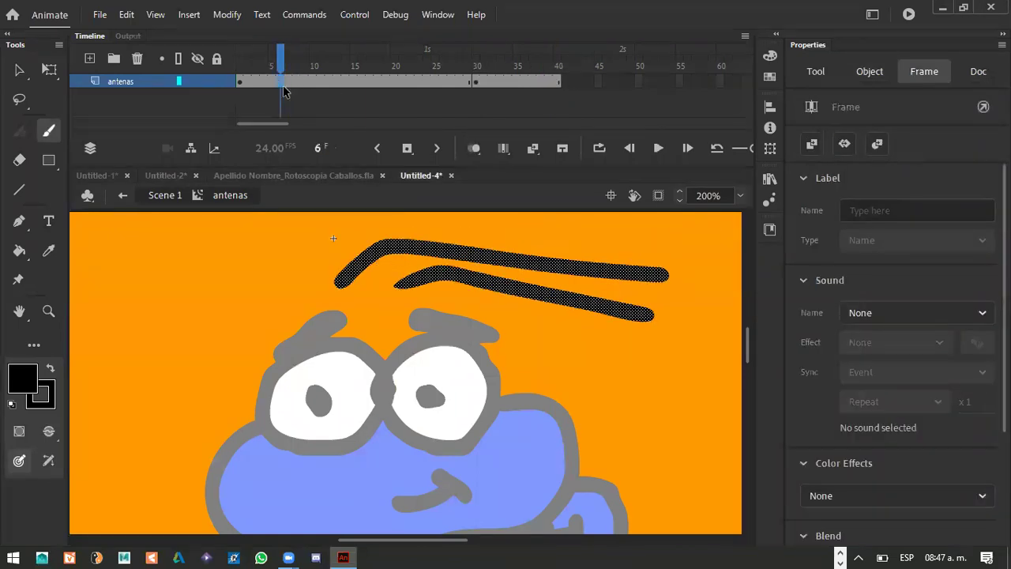
pyautogui.hotkey('shift', 'F5')
pyautogui.hotkey('shift', 'F5')
pyautogui.hotkey('shift', 'F5')
pyautogui.hotkey('shift', 'F5')
pyautogui.hotkey('shift', 'F5')
pyautogui.hotkey('shift', 'F5')
pyautogui.hotkey('shift', 'F5')
pyautogui.hotkey('shift', 'F5')
pyautogui.hotkey('shift', 'F5')
pyautogui.hotkey('shift', 'F5')
pyautogui.hotkey('shift', 'F5')
pyautogui.hotkey('shift', 'F5')
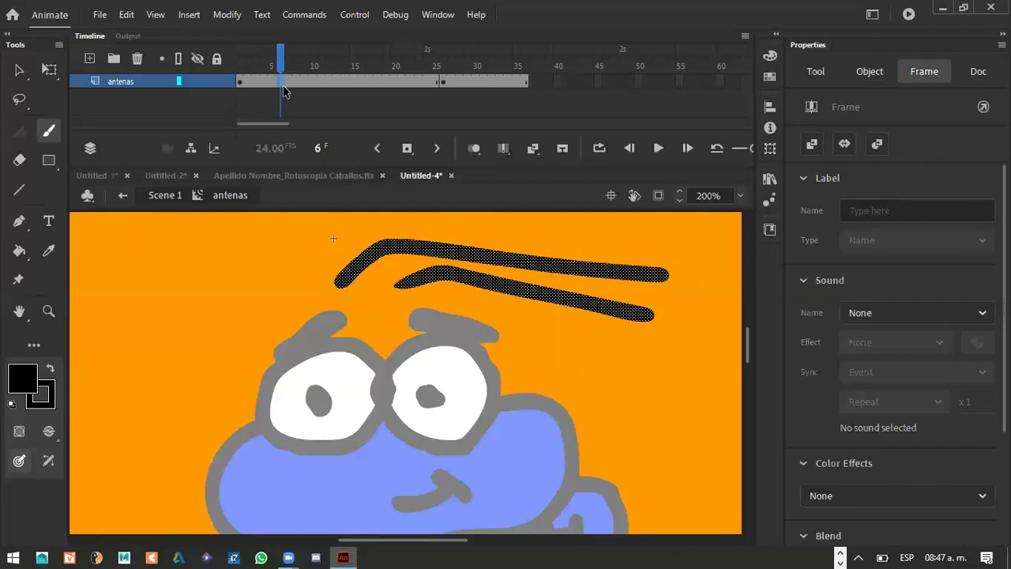
pyautogui.hotkey('shift', 'F5')
pyautogui.hotkey('shift', 'F5')
pyautogui.hotkey('shift', 'F5')
pyautogui.hotkey('shift', 'F5')
pyautogui.hotkey('shift', 'F5')
pyautogui.hotkey('shift', 'F5')
pyautogui.hotkey('shift', 'F5')
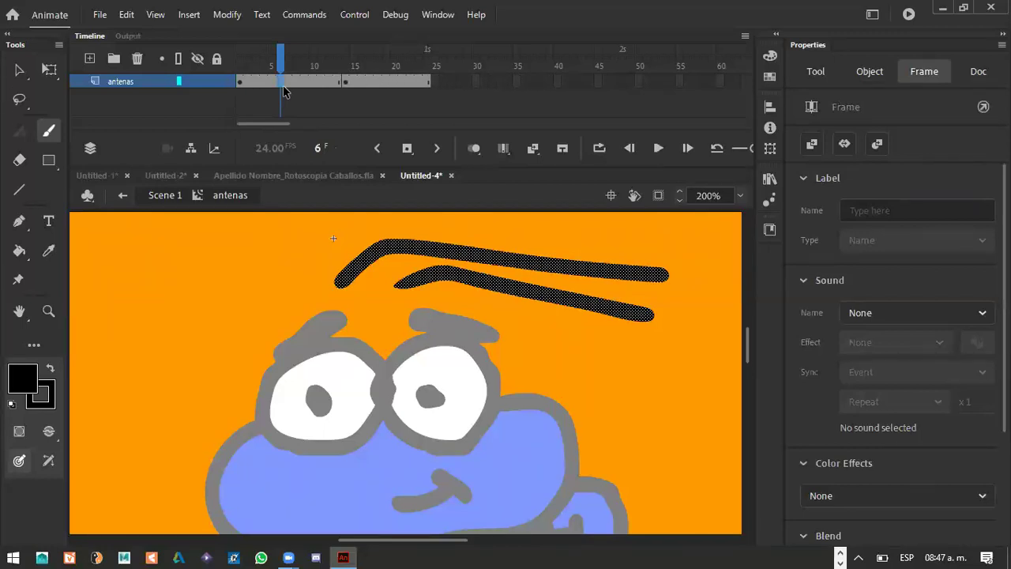
pyautogui.click(283, 87)
# Test the movie with the faster antennae and leave the antenas symbol to return to Scene 1
pyautogui.hotkey('ctrl', 'Return')
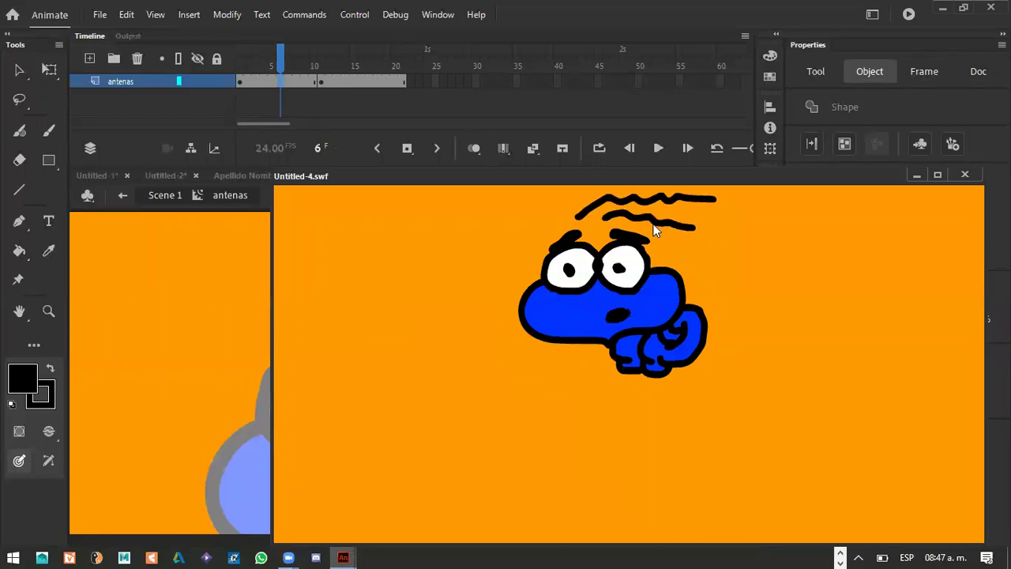
pyautogui.click(962, 174)
pyautogui.click(19, 69)
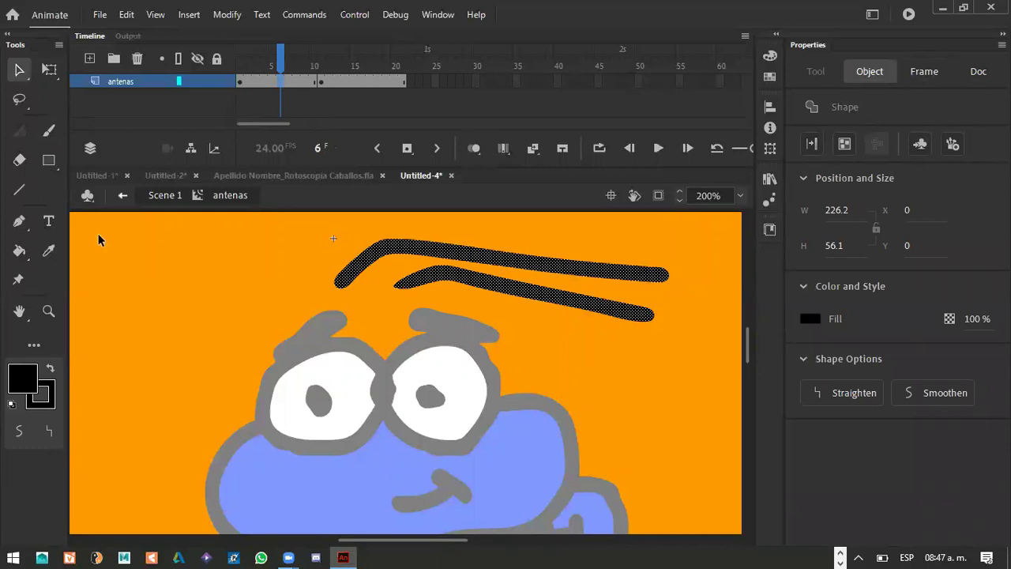
pyautogui.click(165, 280)
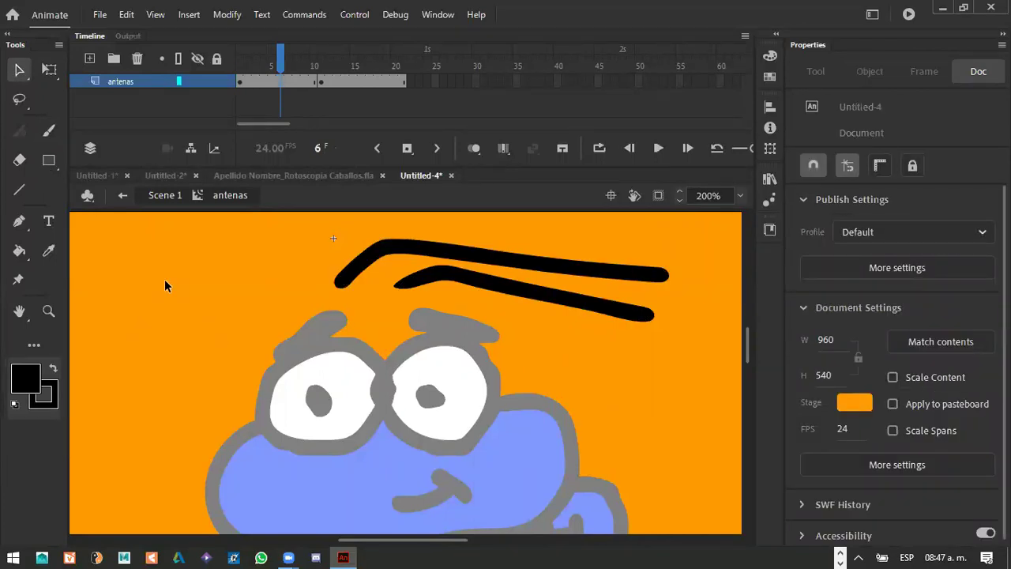
pyautogui.hotkey('ctrl', '-')
pyautogui.hotkey('ctrl', '-')
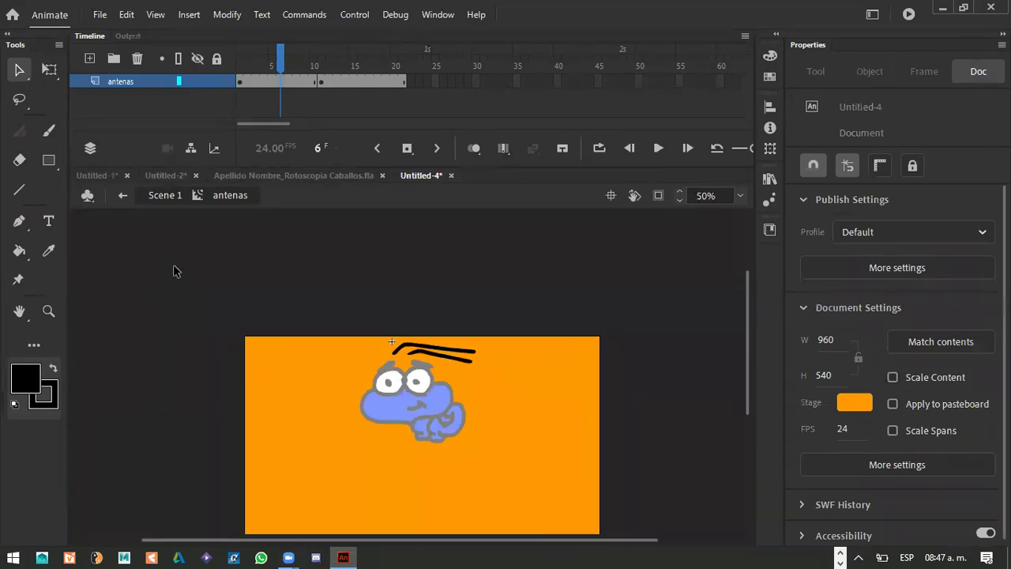
pyautogui.doubleClick(351, 427)
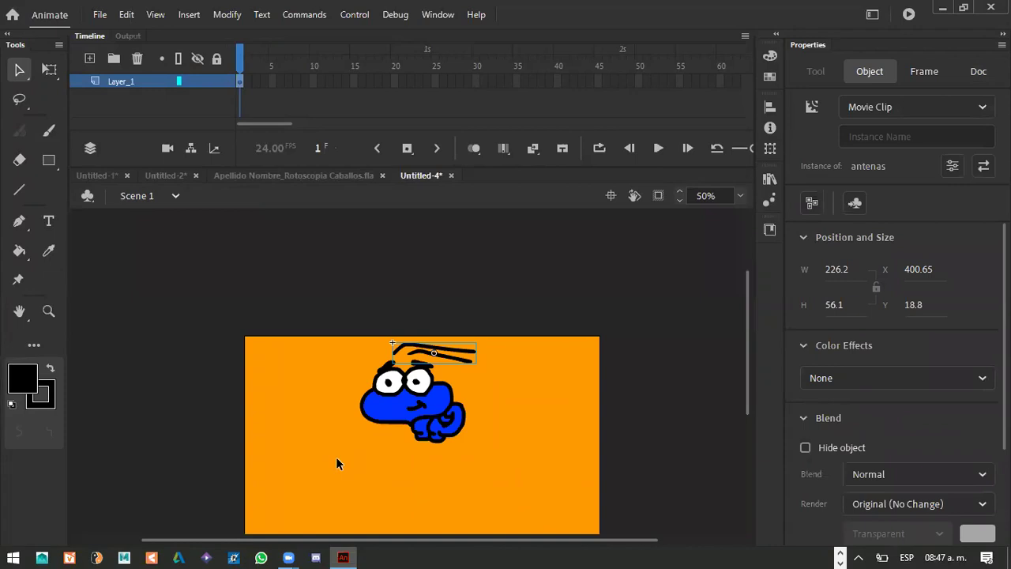
# Select all parts of the creature on the stage and convert them to a movie clip symbol named mono_volador
pyautogui.click(363, 449)
pyautogui.moveTo(330, 314)
pyautogui.mouseDown()
pyautogui.moveTo(350, 355)
pyautogui.moveTo(505, 463)
pyautogui.mouseUp()
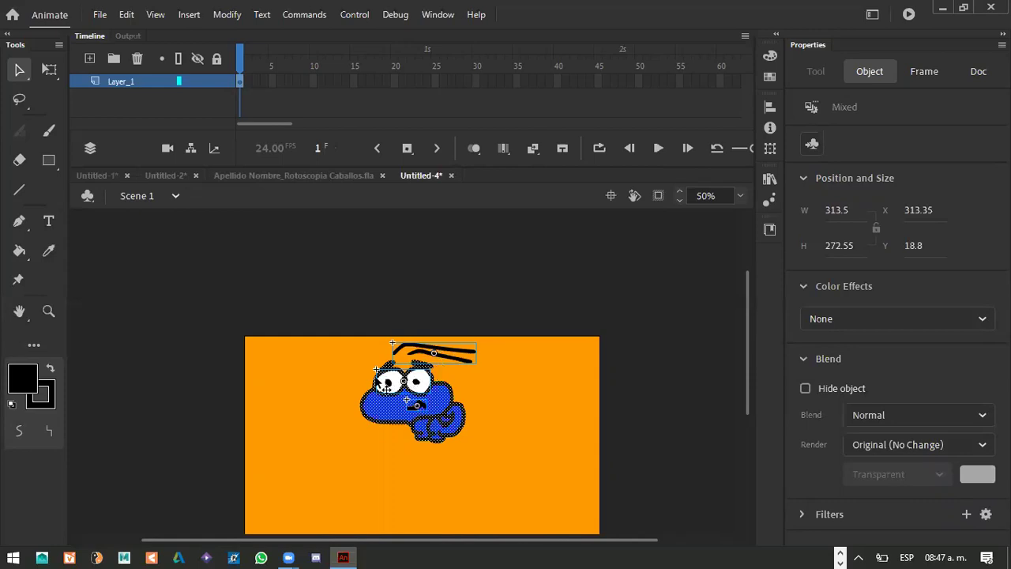
pyautogui.moveTo(308, 277); pyautogui.dragTo(564, 436)
pyautogui.click(542, 449)
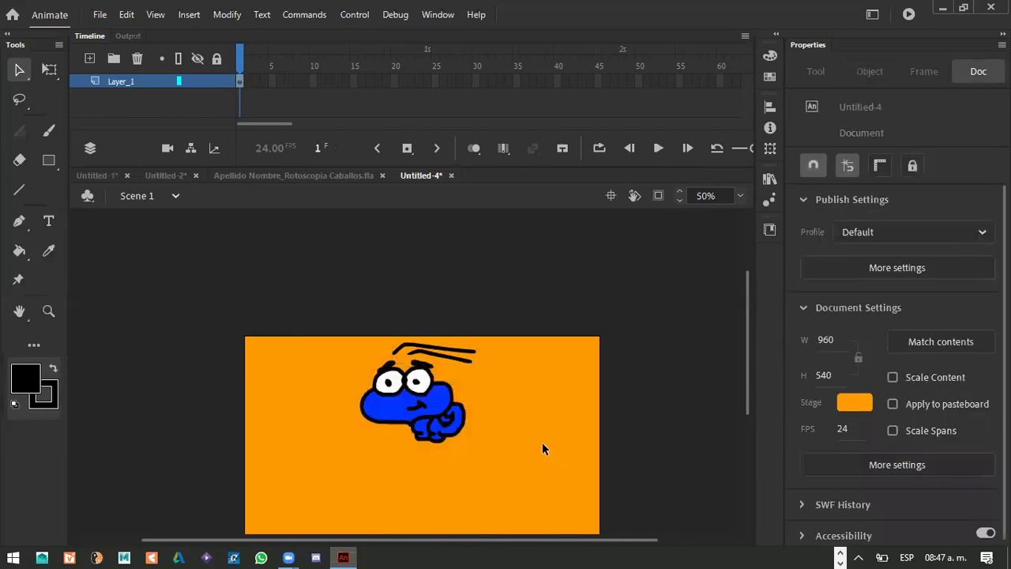
pyautogui.hotkey('ctrl', 'a')
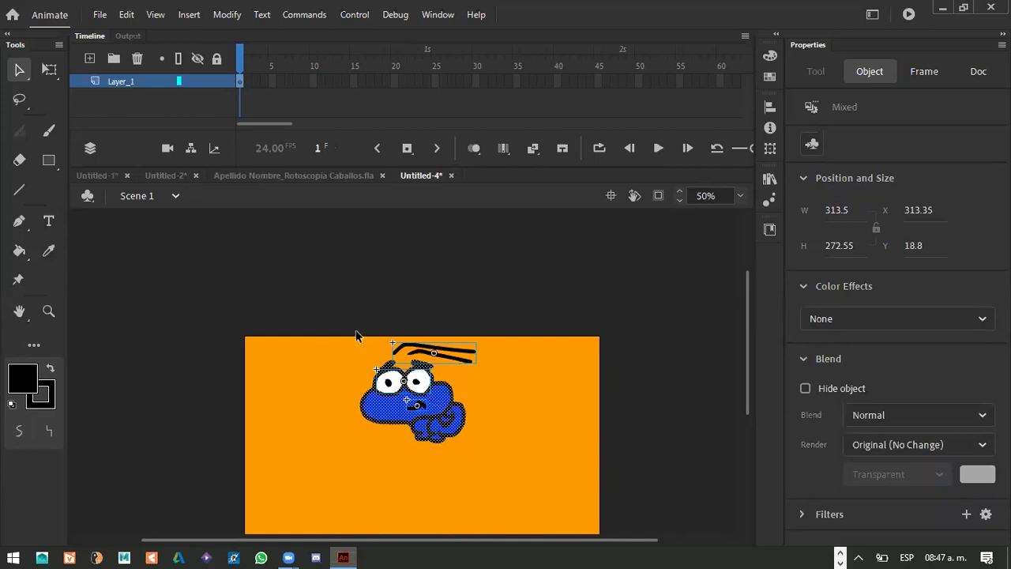
pyautogui.click(244, 98)
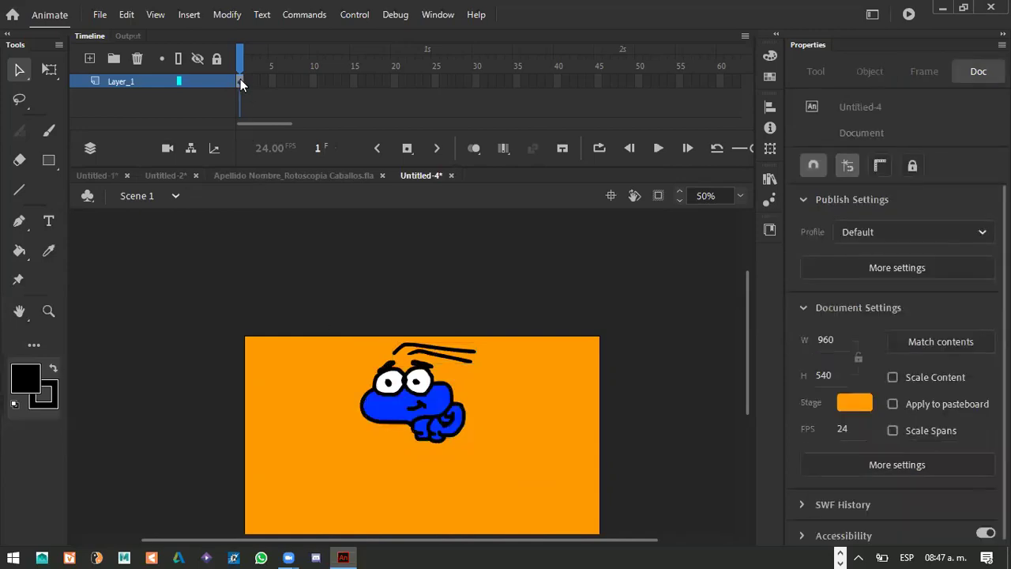
pyautogui.click(239, 80)
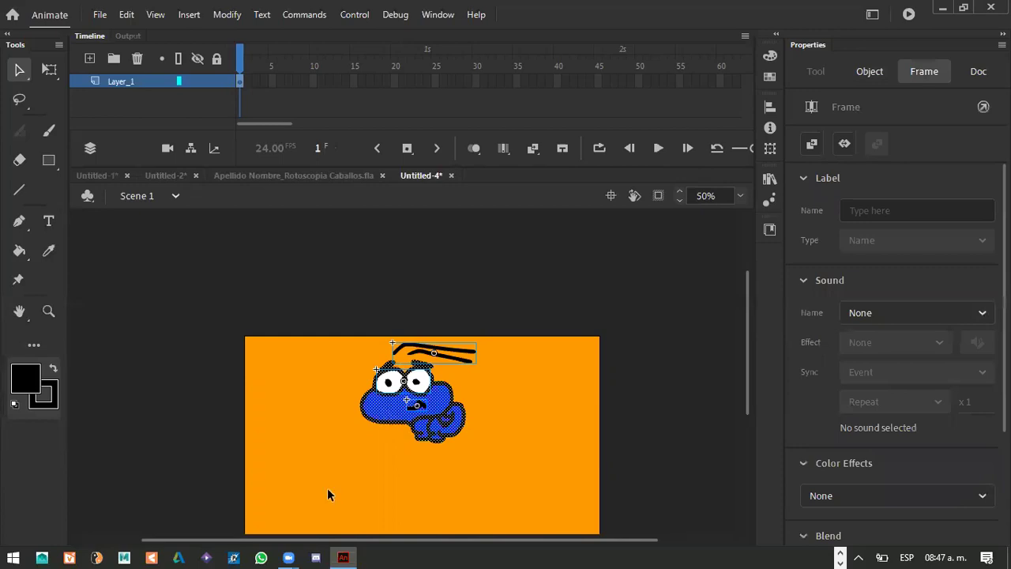
pyautogui.press('F8')
pyautogui.write('mono_volador')
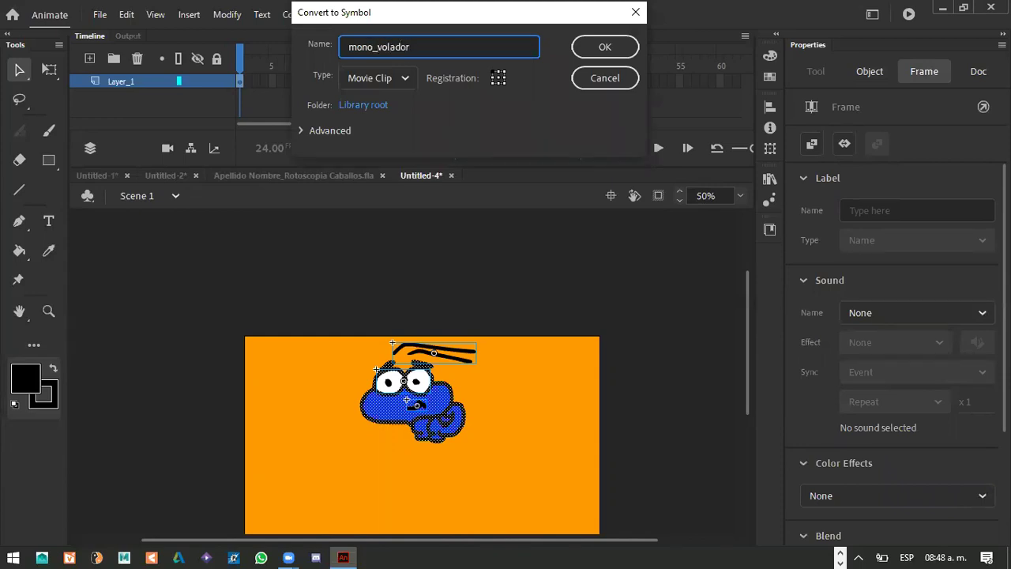
pyautogui.press('Return')
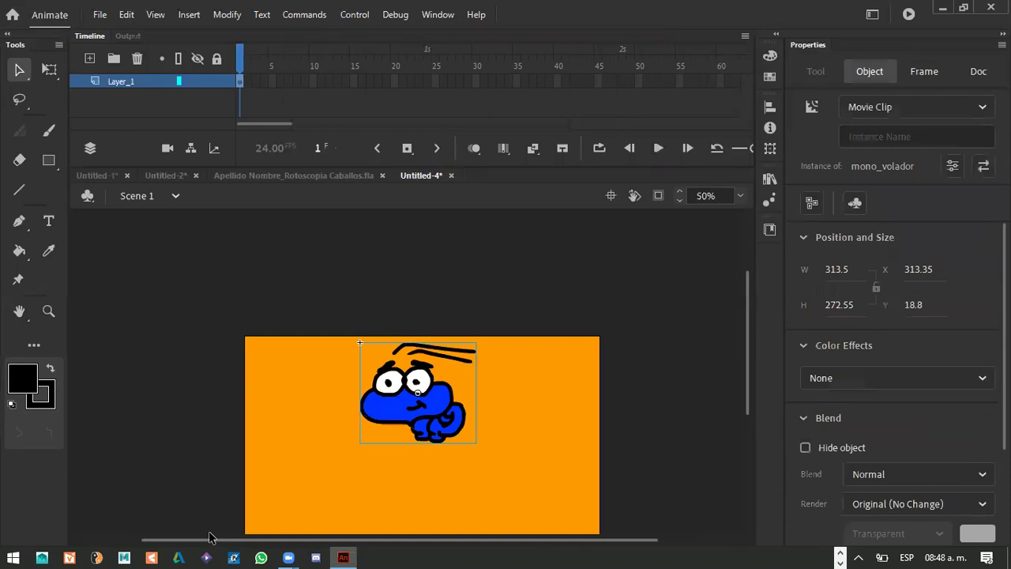
# Create a classic tween for the creature from frame 1 to 24, move it toward the stage's upper-right corner at frame 24 and play it
pyautogui.moveTo(392, 407); pyautogui.dragTo(332, 427)
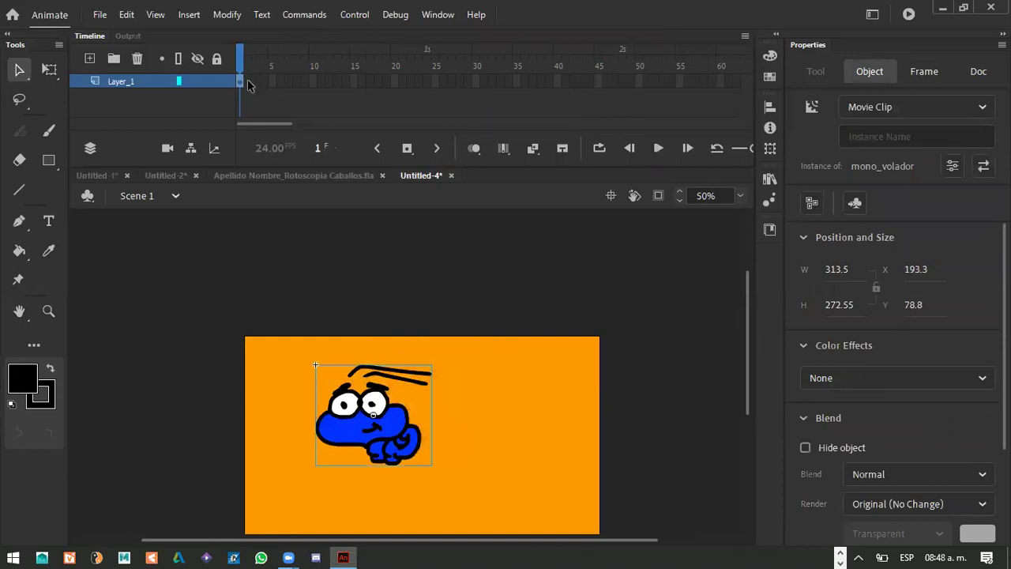
pyautogui.rightClick(241, 81)
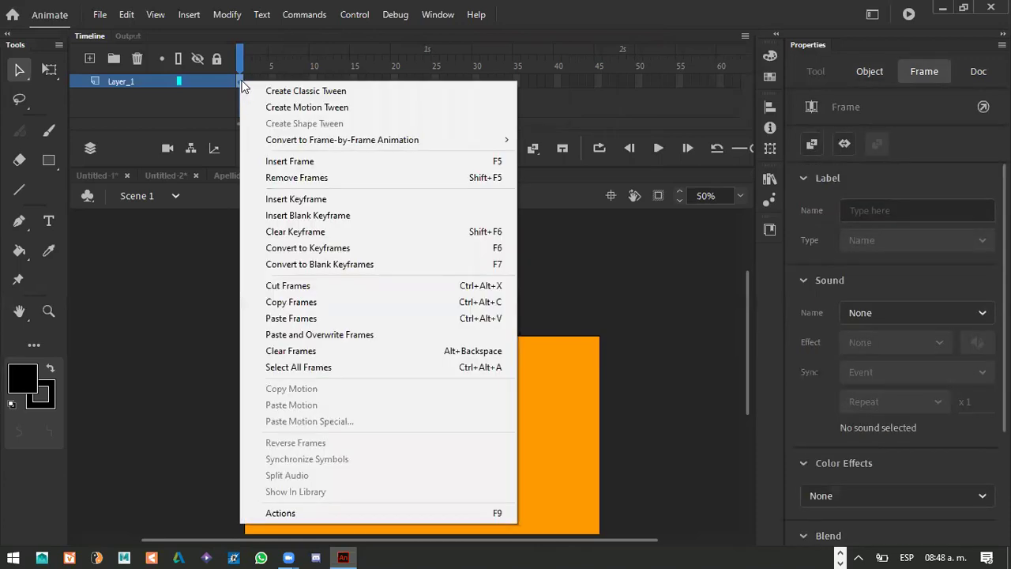
pyautogui.click(285, 91)
pyautogui.click(429, 80)
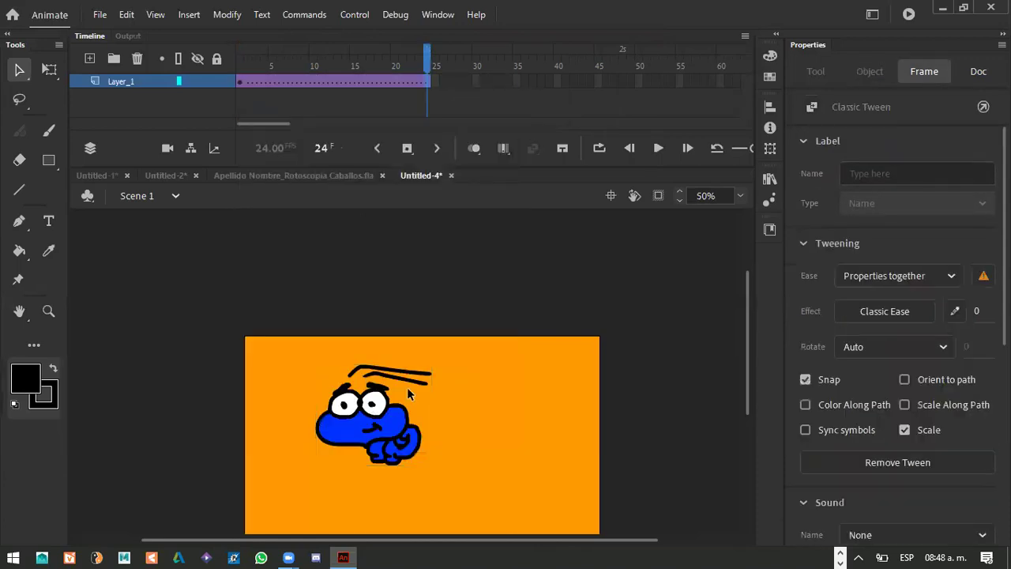
pyautogui.moveTo(385, 427); pyautogui.dragTo(577, 405)
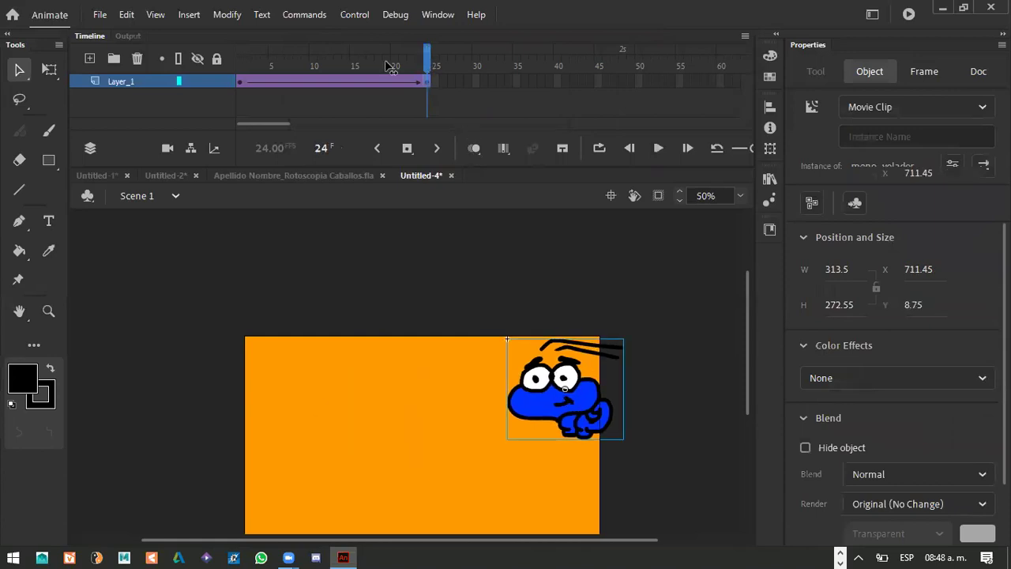
pyautogui.press('Return')
# Place the creature at the stage's upper right in frame 1, and near the centre in frame 24, scaled down to about 177.5 by 154.3
pyautogui.click(338, 338)
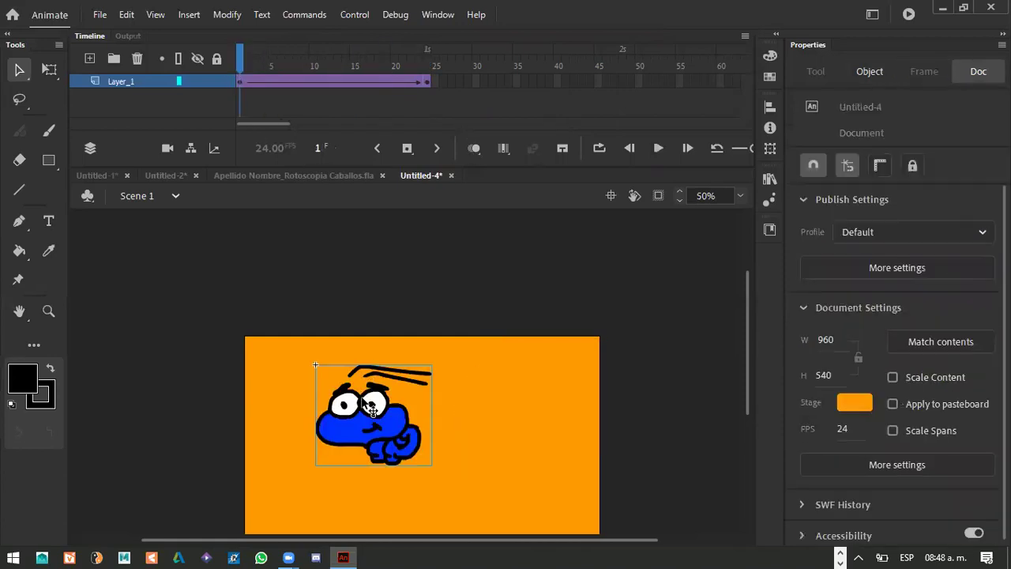
pyautogui.moveTo(393, 423); pyautogui.dragTo(596, 393)
pyautogui.click(427, 83)
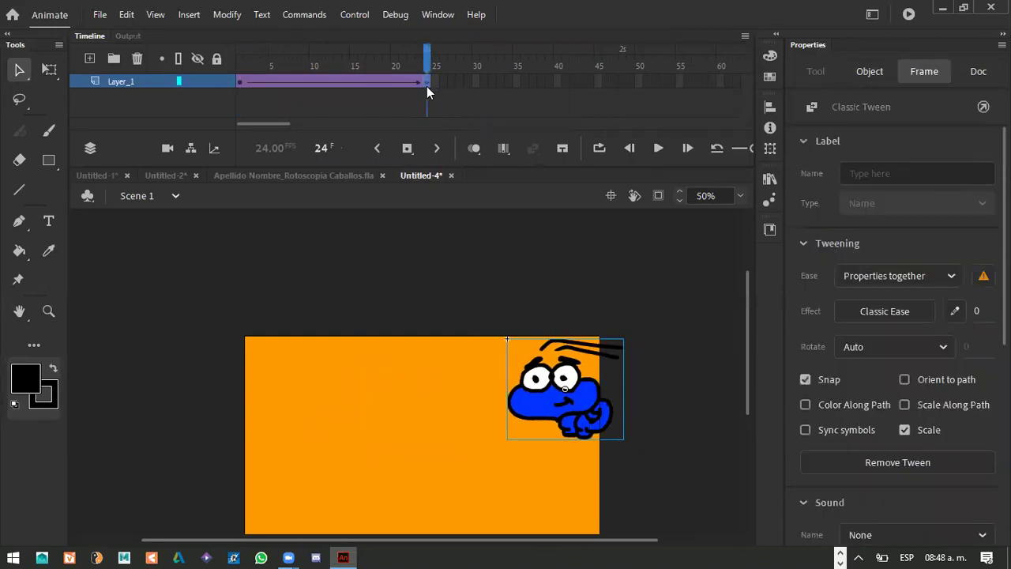
pyautogui.moveTo(518, 417); pyautogui.dragTo(373, 444)
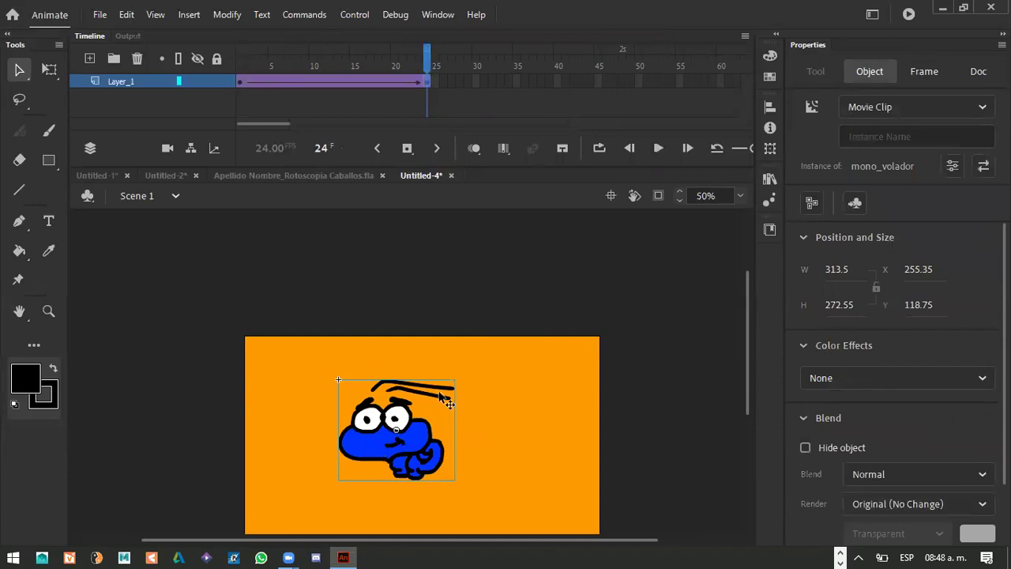
pyautogui.press('q')
pyautogui.moveTo(454, 378); pyautogui.dragTo(432, 401)
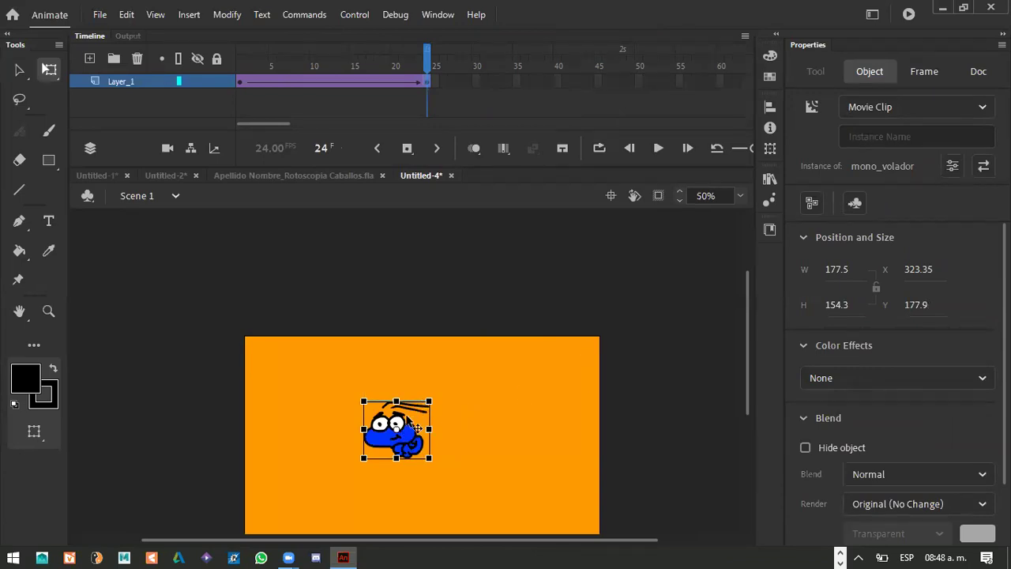
pyautogui.moveTo(408, 65); pyautogui.dragTo(239, 64)
pyautogui.click(427, 66)
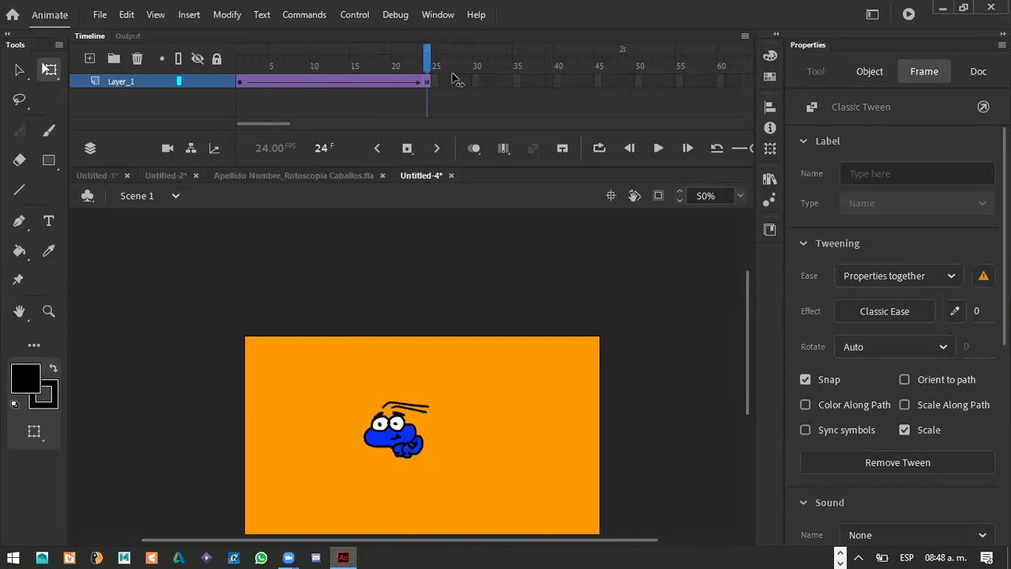
# Move the creature tween's end keyframe to frame 40
pyautogui.click(448, 140)
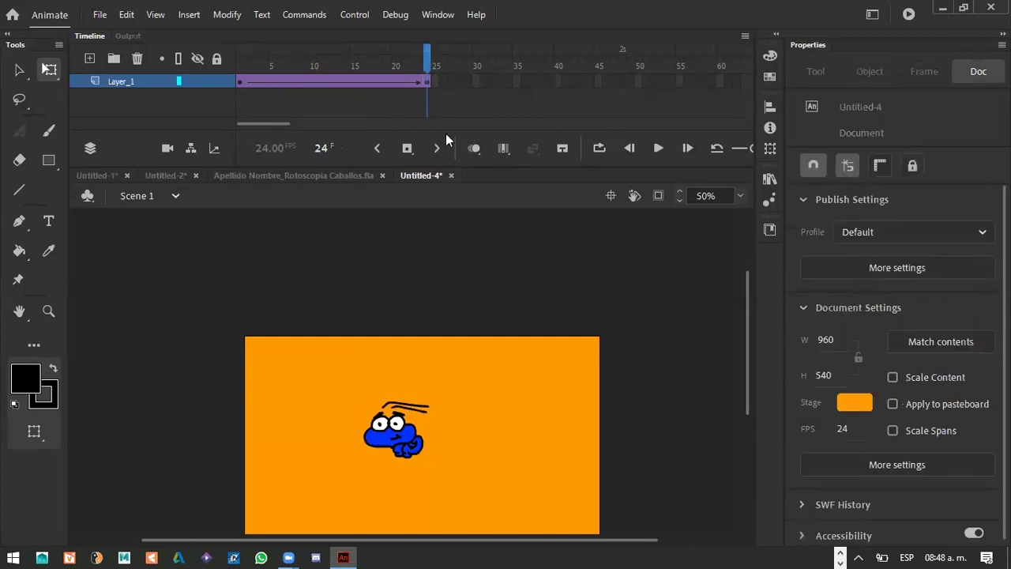
pyautogui.click(429, 81)
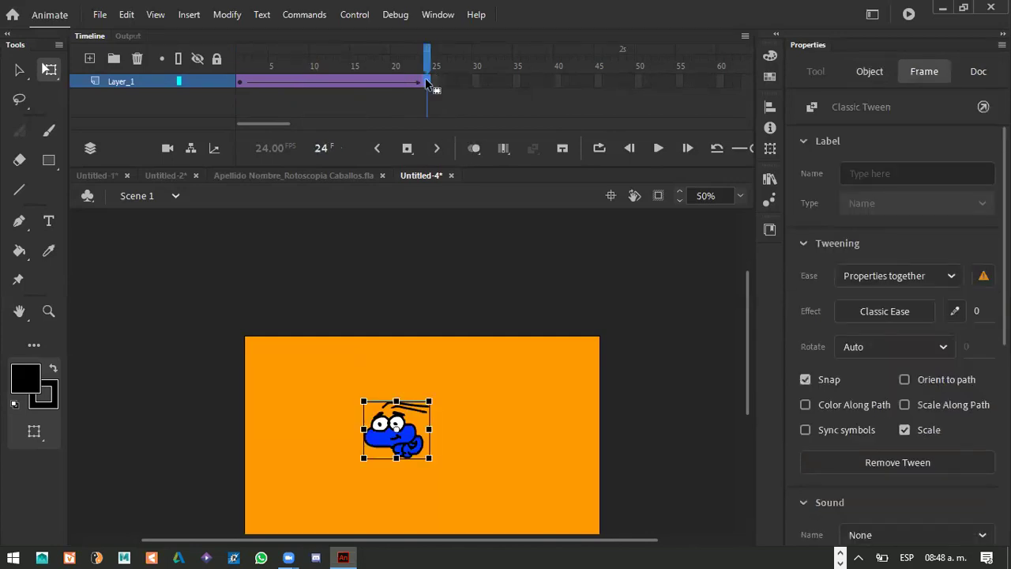
pyautogui.moveTo(427, 83); pyautogui.dragTo(557, 82)
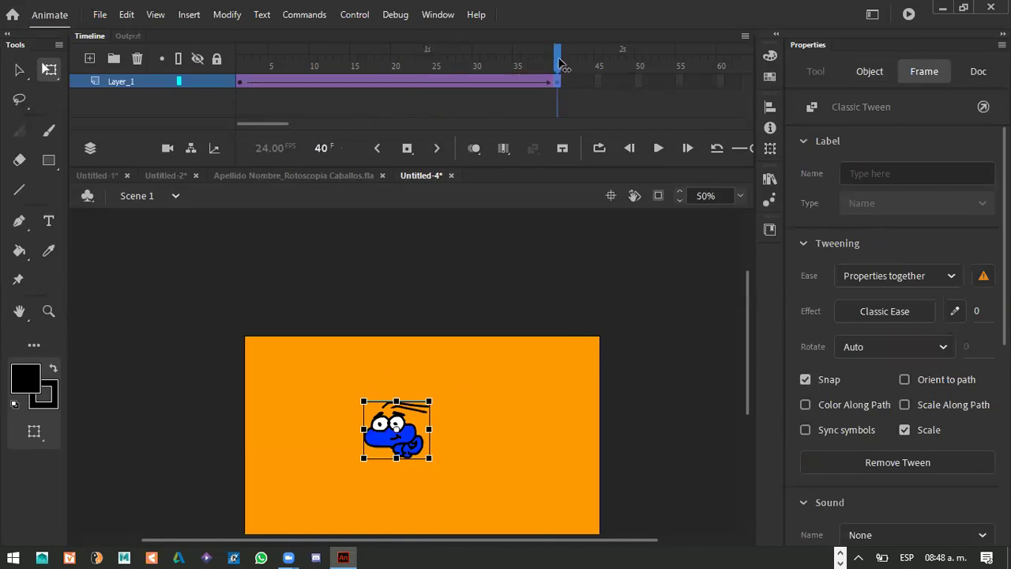
# Extend Layer_1 to frame 140, test the movie and close the preview
pyautogui.click(500, 81)
pyautogui.click(435, 102)
pyautogui.moveTo(280, 123); pyautogui.dragTo(364, 122)
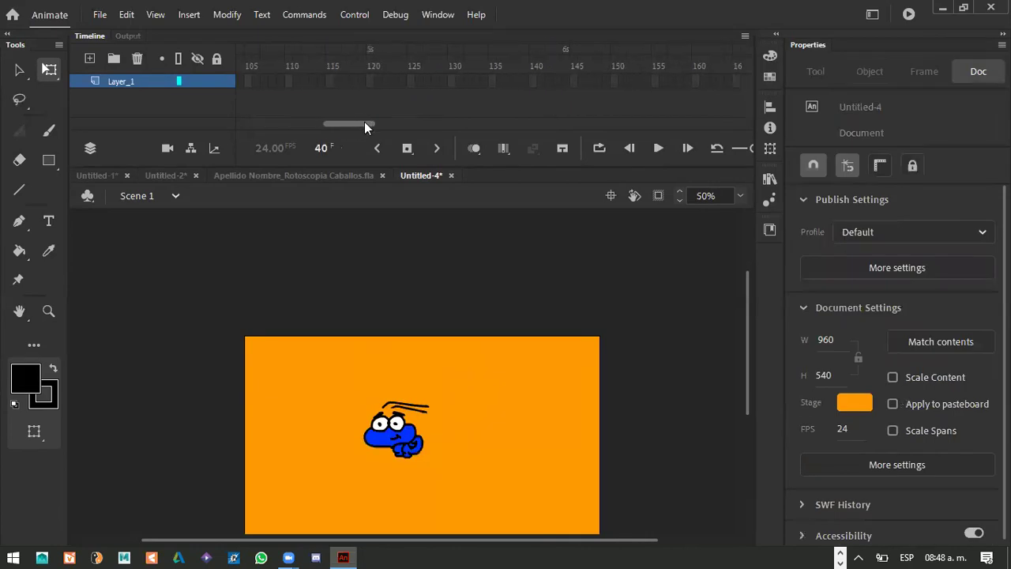
pyautogui.click(529, 101)
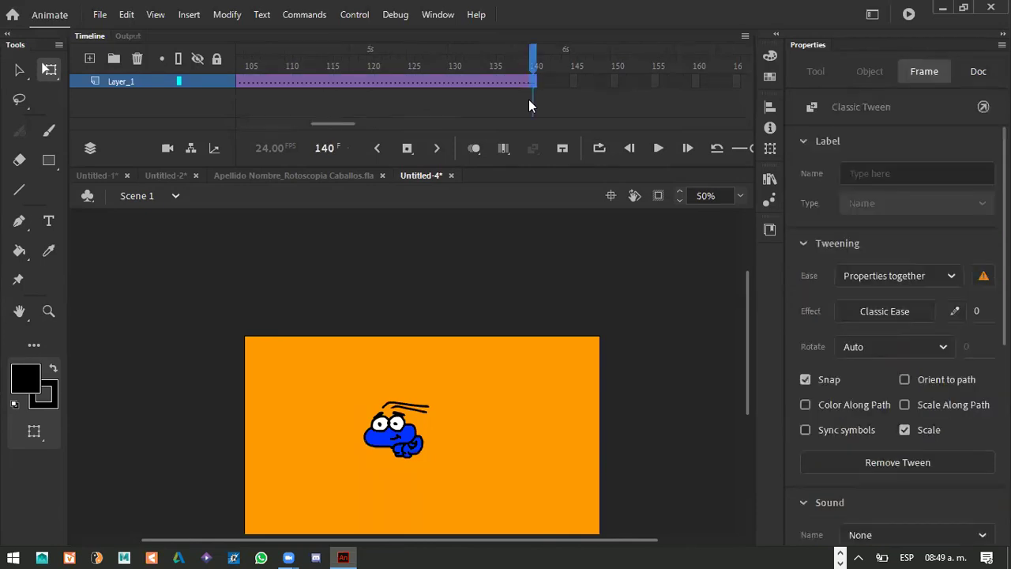
pyautogui.hotkey('ctrl', 'Return')
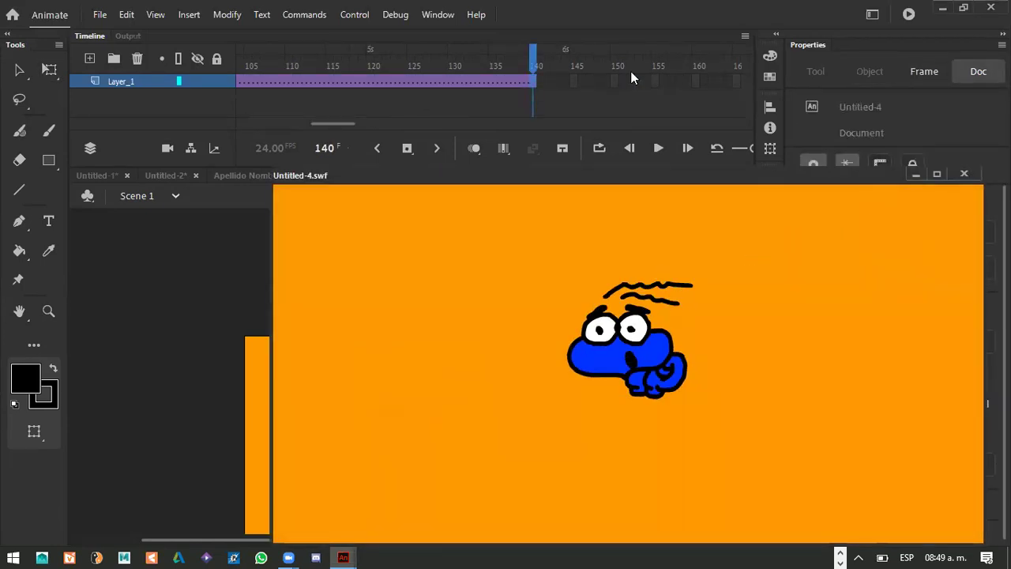
pyautogui.moveTo(616, 172); pyautogui.dragTo(577, 84)
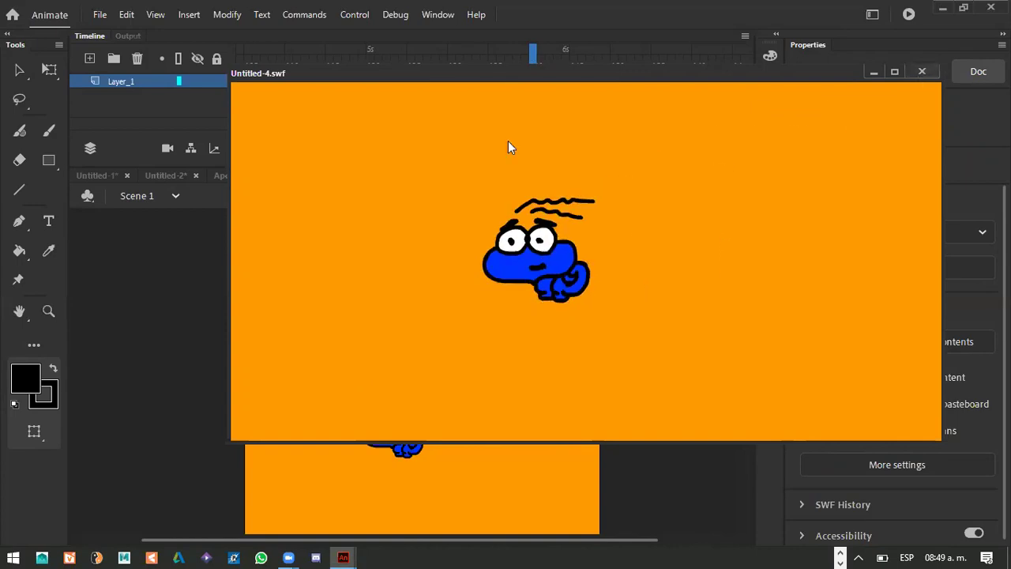
pyautogui.hotkey('ctrl', 'w')
# Extend Layer_1 to frame 310 and test the movie in a maximized preview, closing it when done
pyautogui.moveTo(377, 124); pyautogui.dragTo(476, 131)
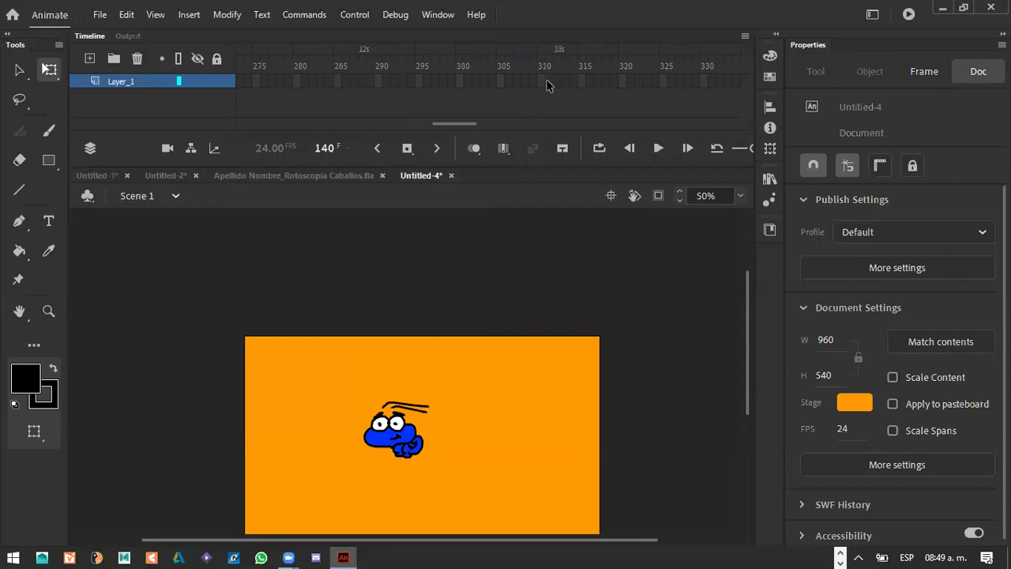
pyautogui.click(541, 82)
pyautogui.press('F5')
pyautogui.hotkey('ctrl', 'Return')
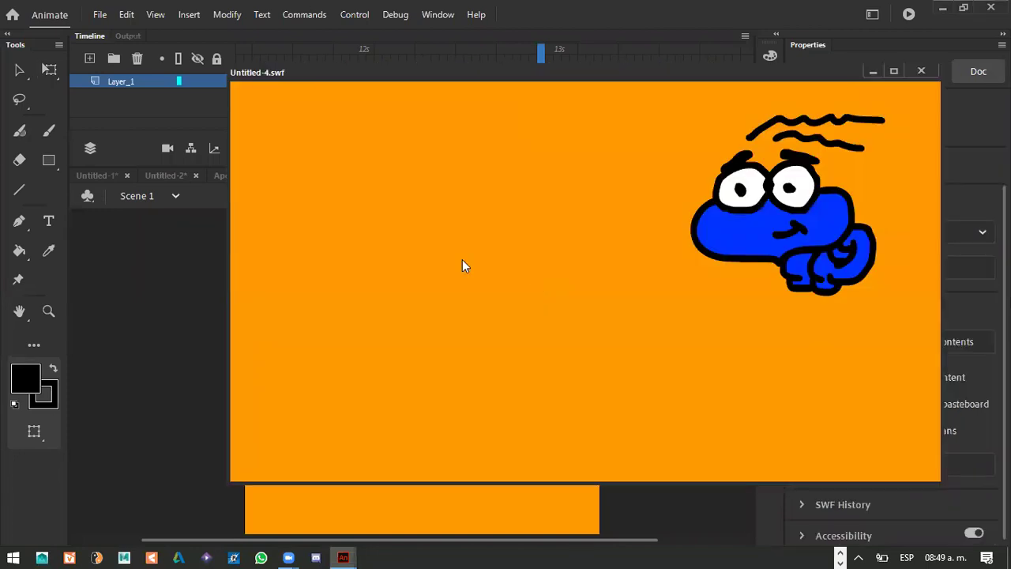
pyautogui.click(893, 72)
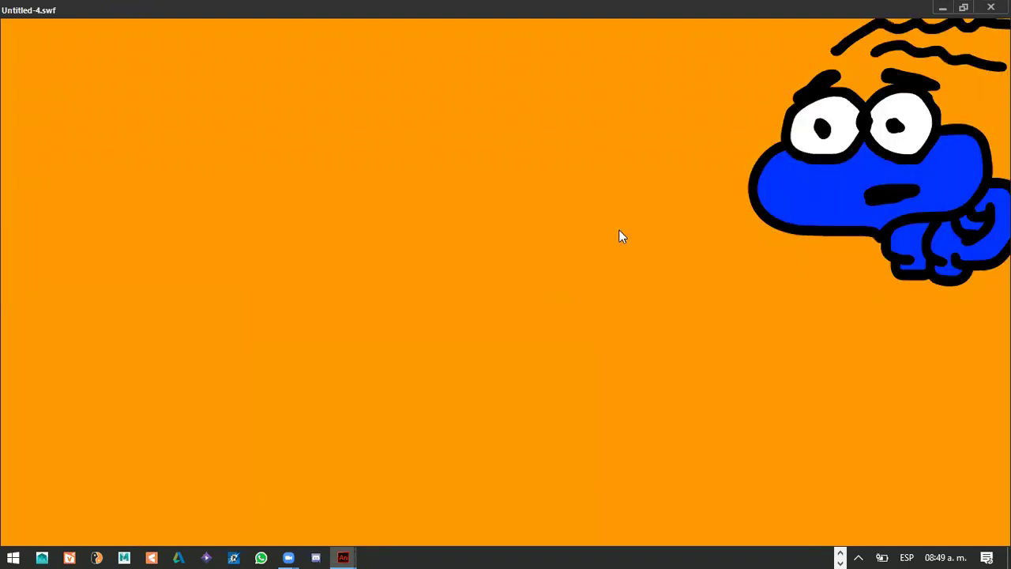
pyautogui.click(965, 8)
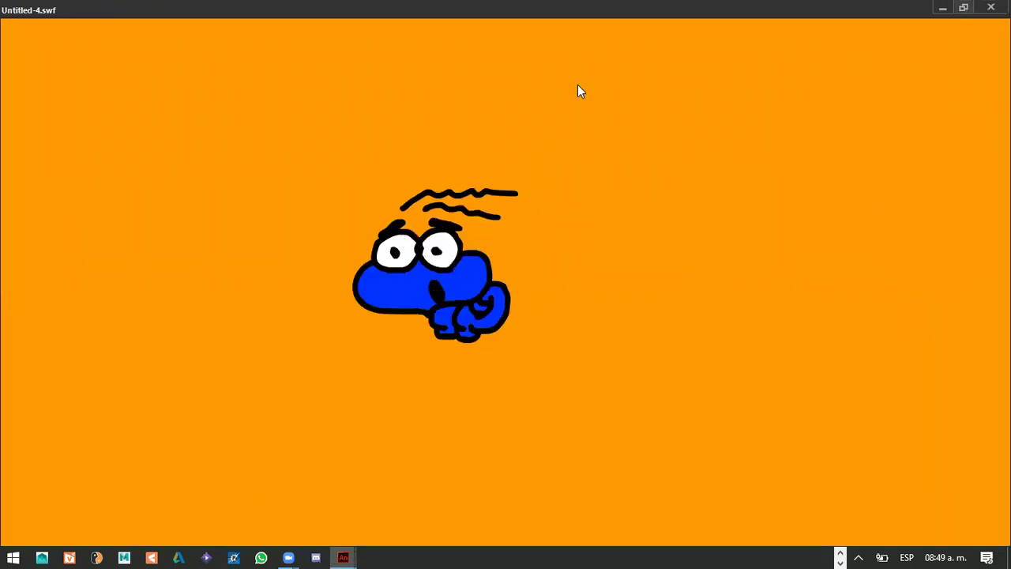
pyautogui.moveTo(450, 78); pyautogui.dragTo(428, 73)
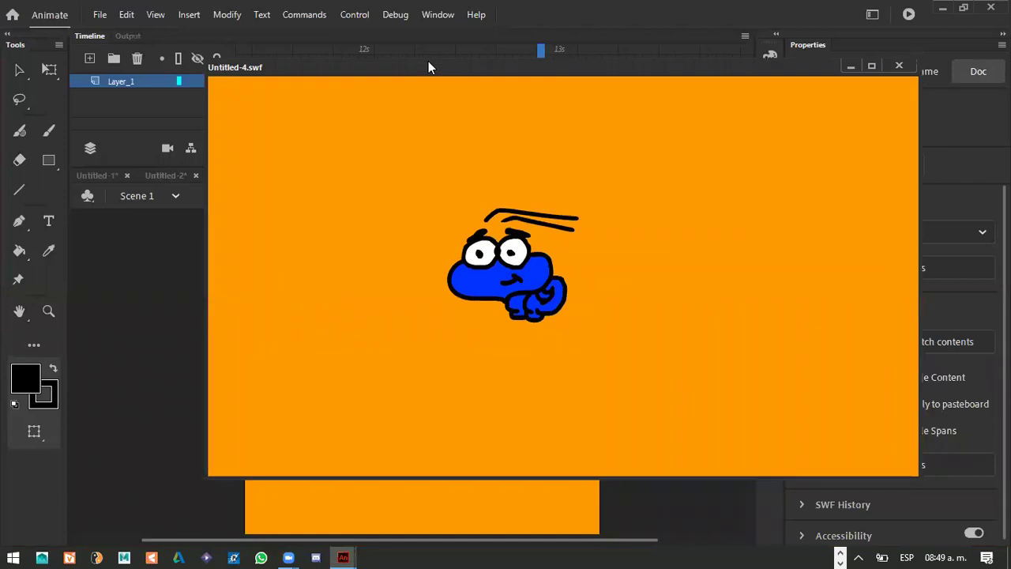
pyautogui.click(900, 66)
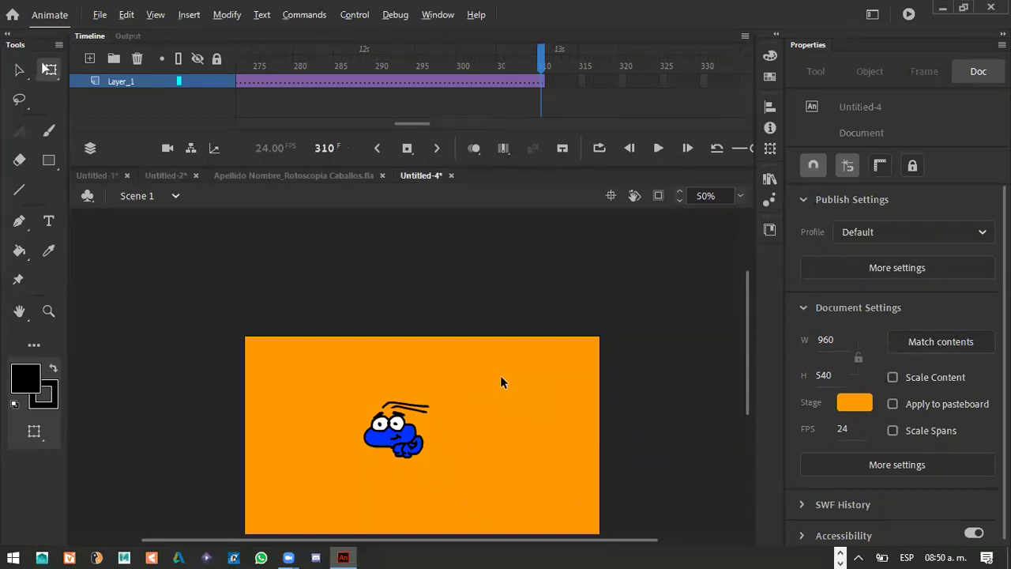
pyautogui.hotkey('alt', 'v')
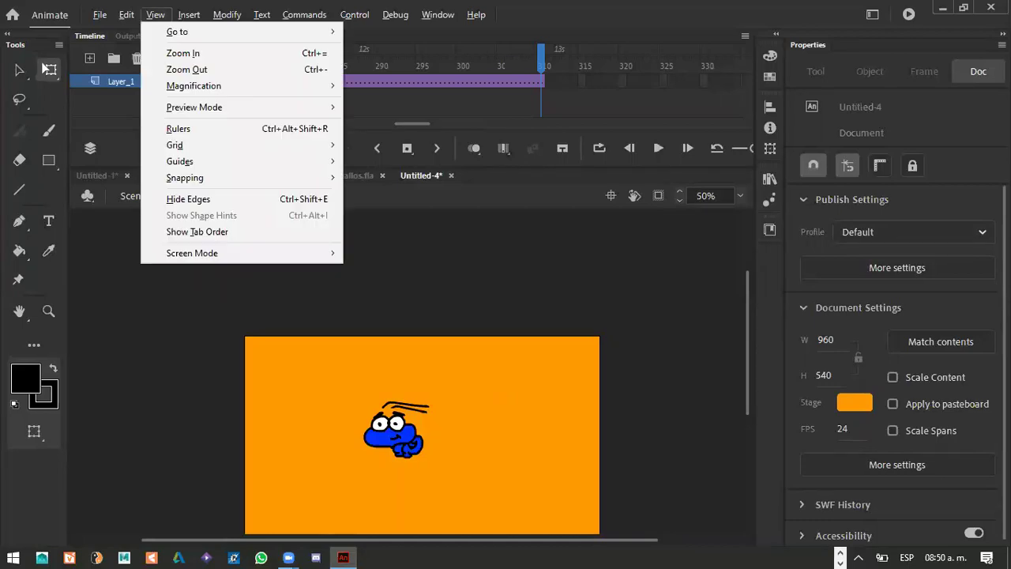
pyautogui.press('Escape')
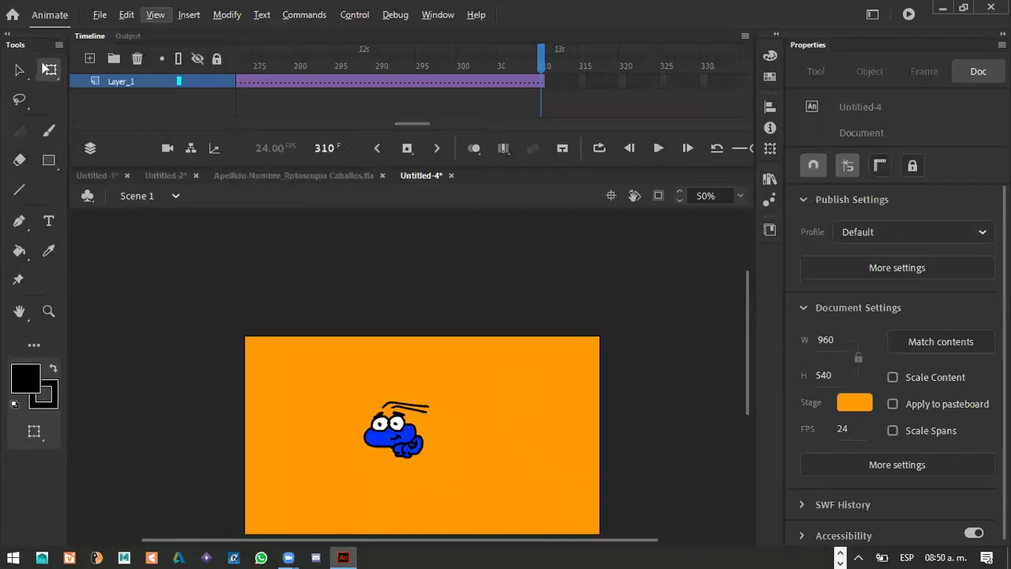